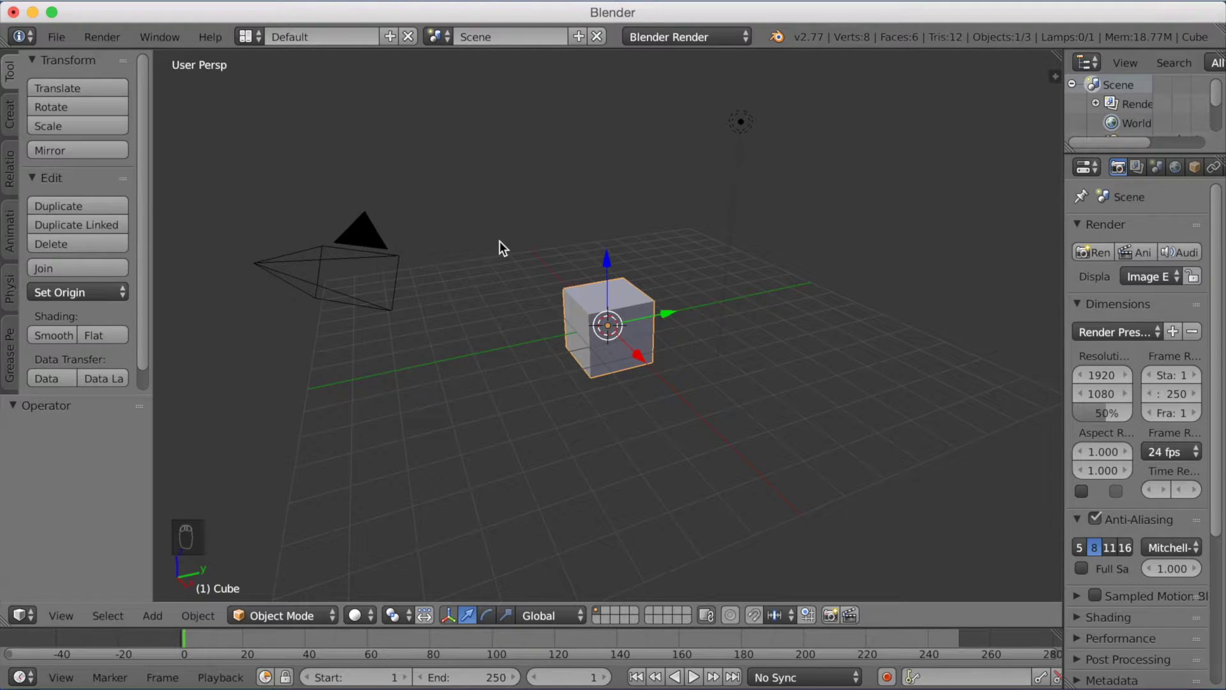
Step: Set the render engine to Cycles and delete the default cube
left_click(694, 37)
left_click(692, 101)
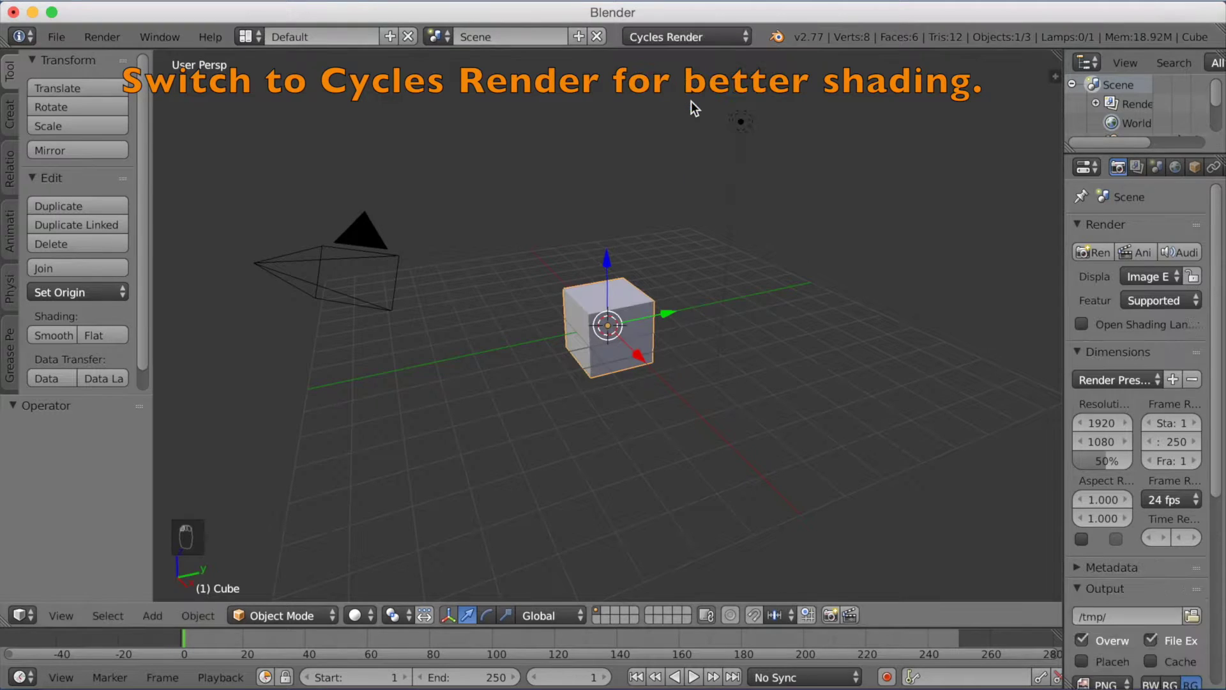
key("x")
left_click(622, 249)
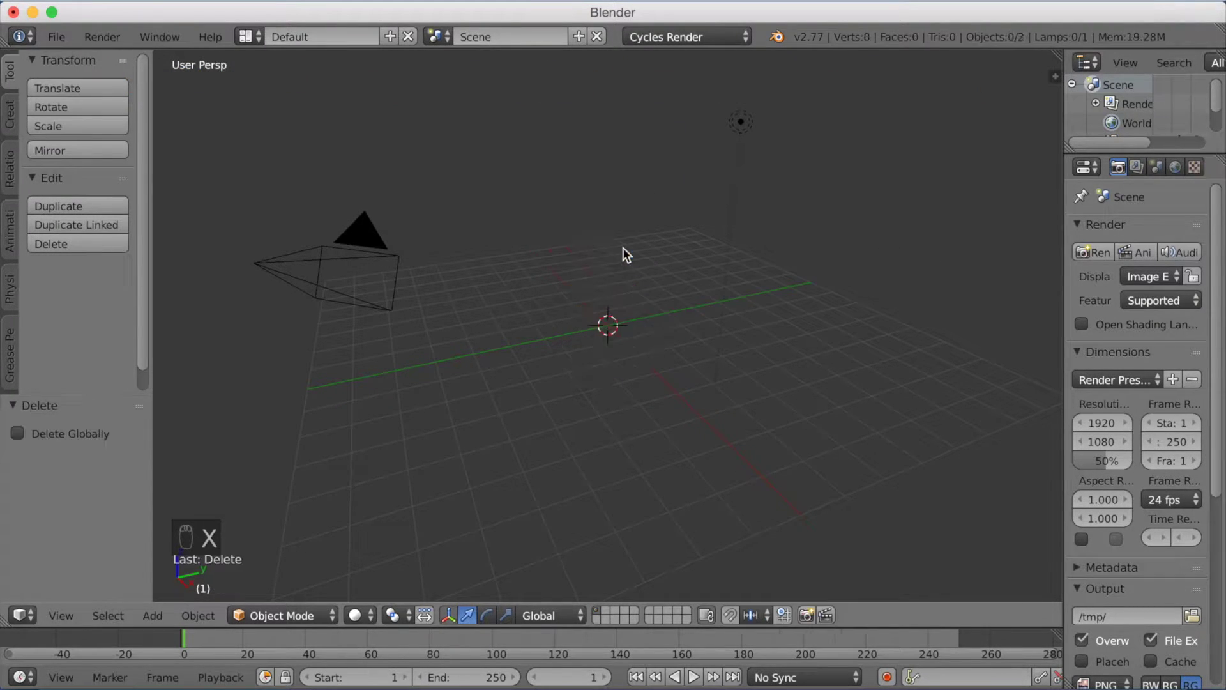
Step: Add a UV sphere at the scene centre and scale it up to about 1.566
left_click(11, 115)
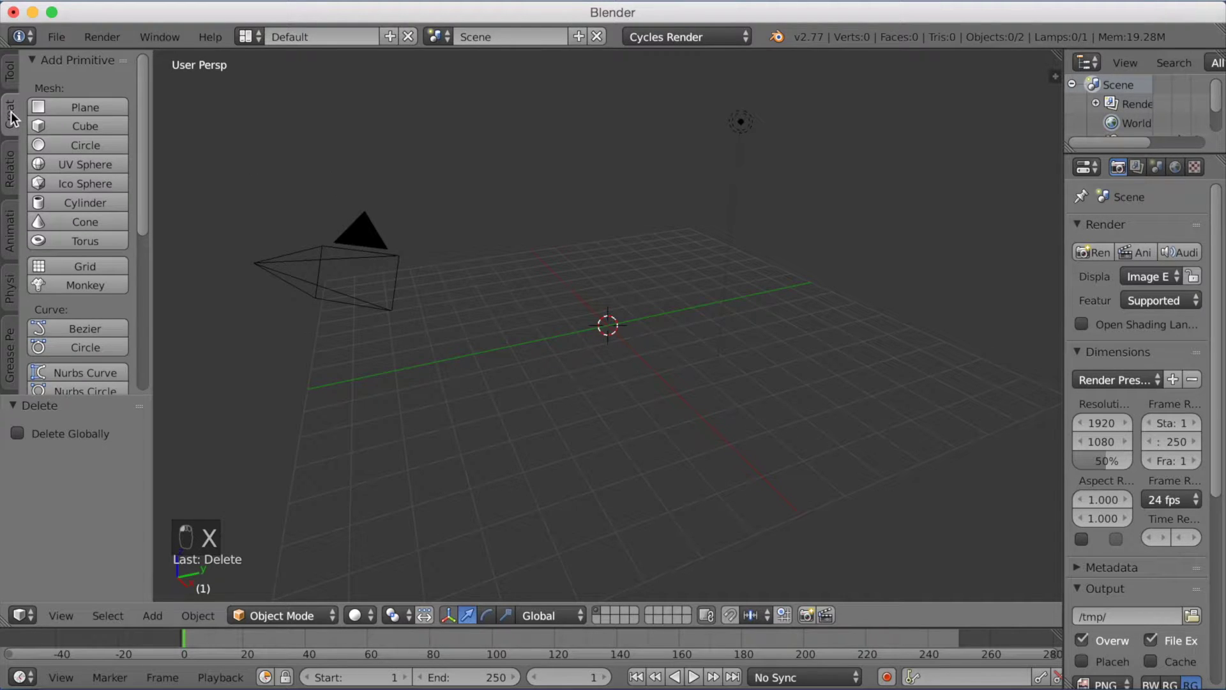
left_click(85, 164)
key("s")
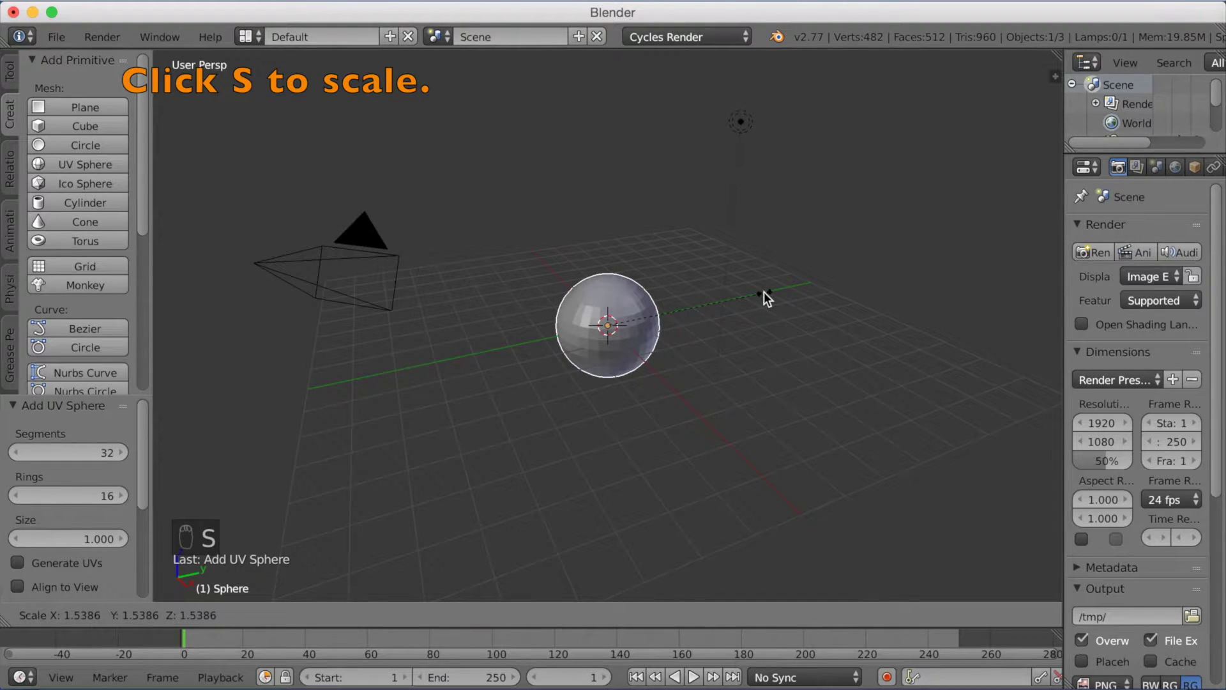
left_click(766, 292)
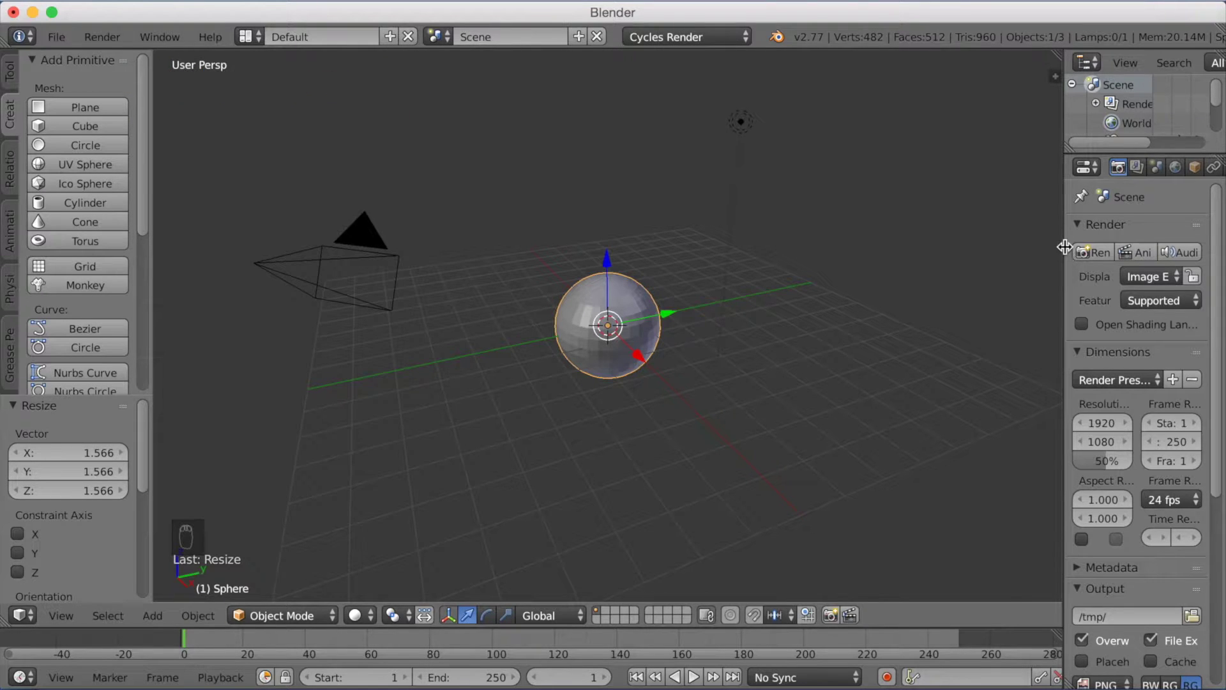
Step: Add a Subdivision Surface modifier with View 2 and Render 4 levels
left_click_drag(1066, 245, 946, 260)
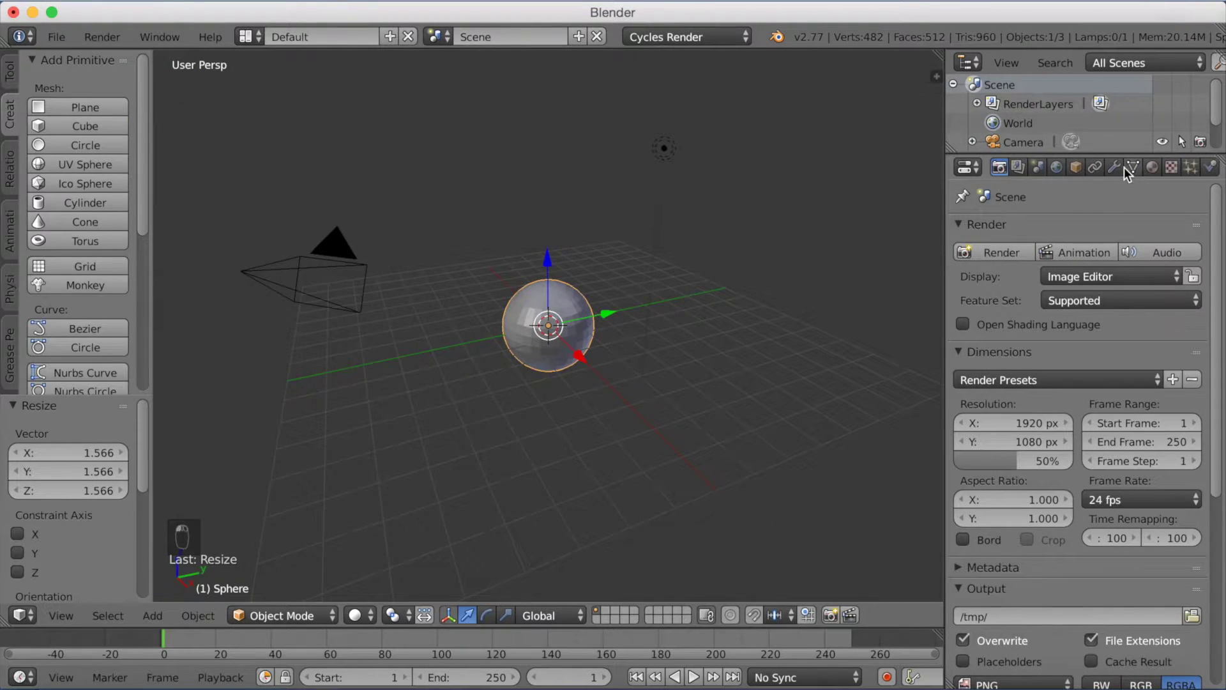
left_click(1114, 167)
left_click(1052, 231)
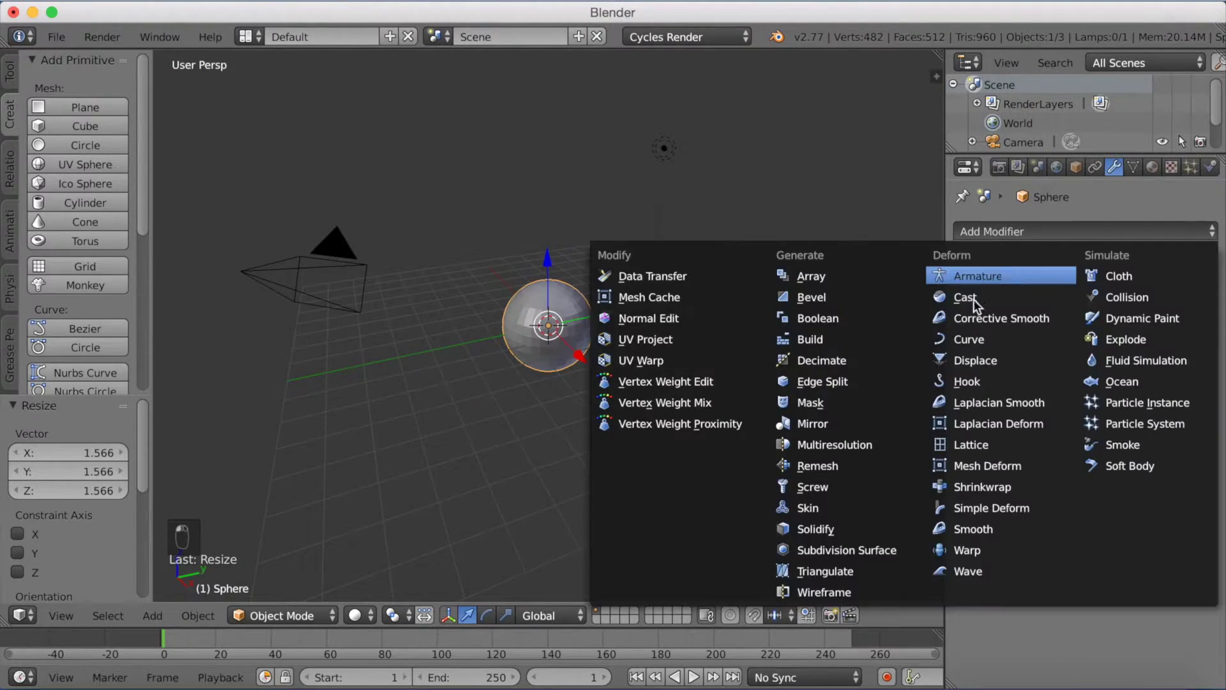
left_click(815, 550)
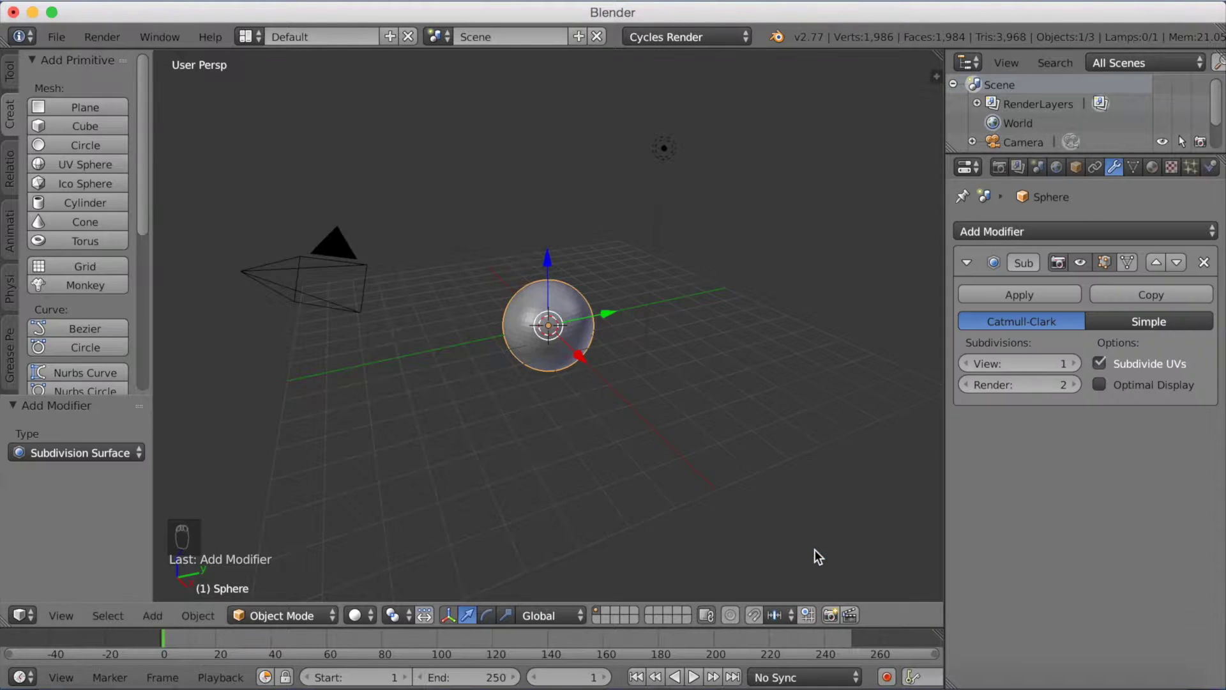
left_click(1075, 363)
left_click(1075, 385)
left_click(1076, 386)
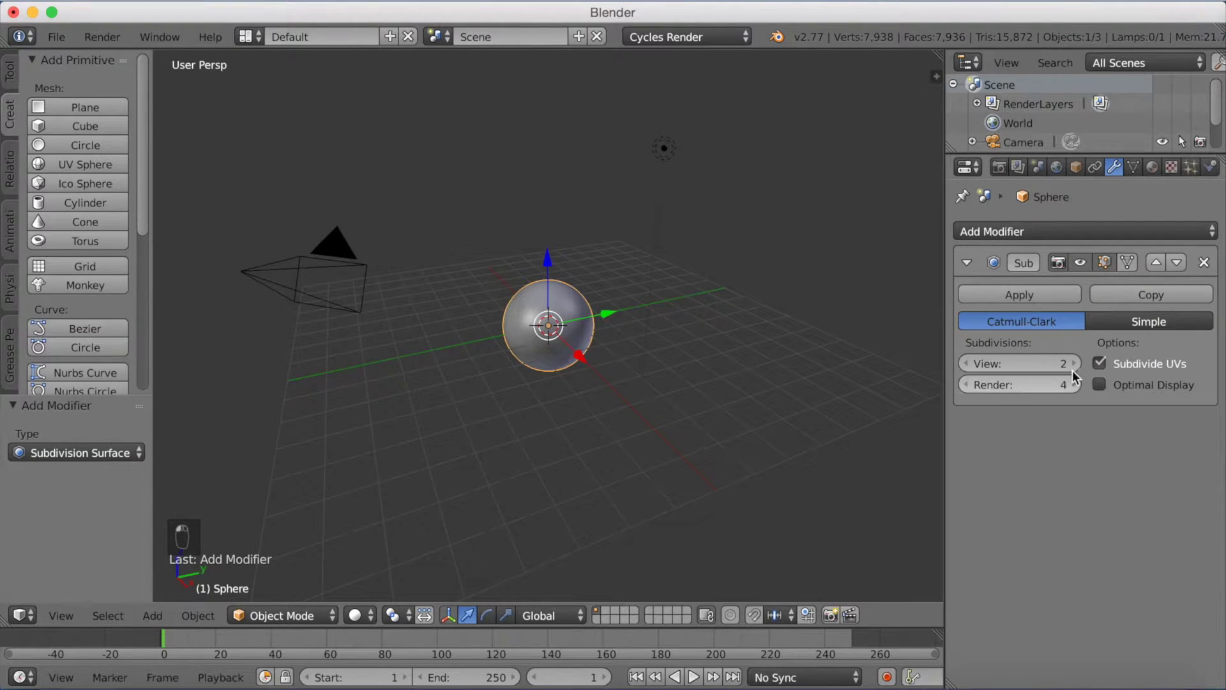
Step: Apply smooth shading to the sphere
left_click(9, 70)
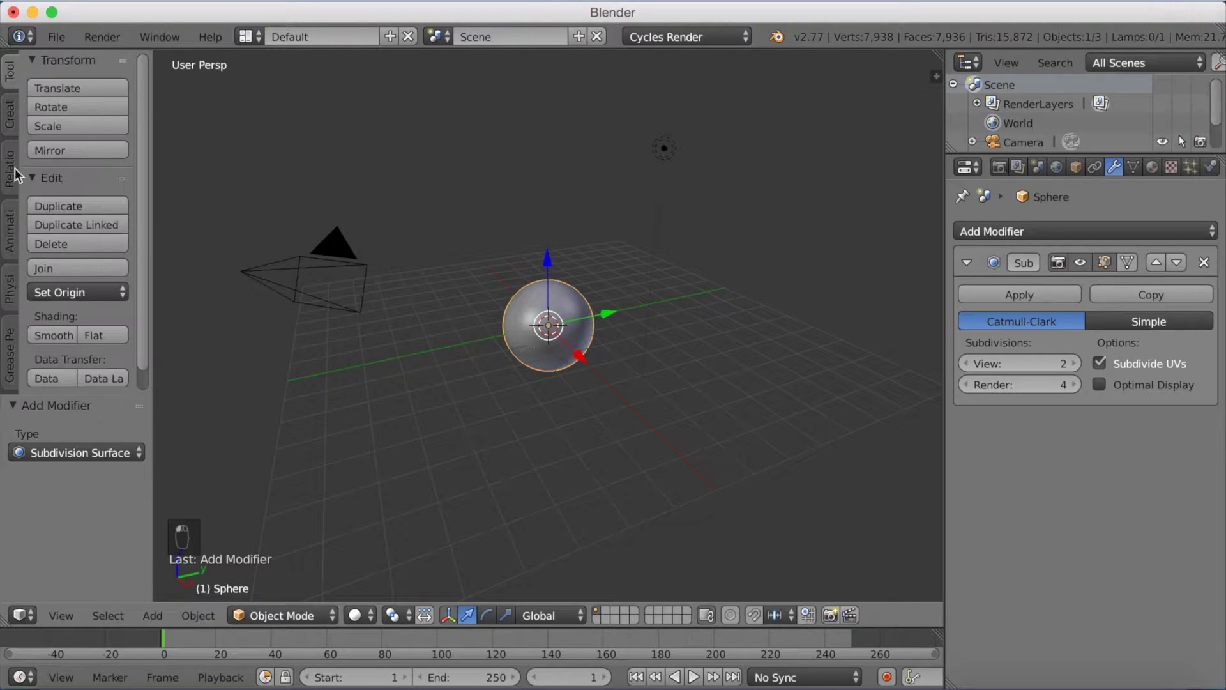
left_click(54, 334)
scroll(678, 300, "up", 6)
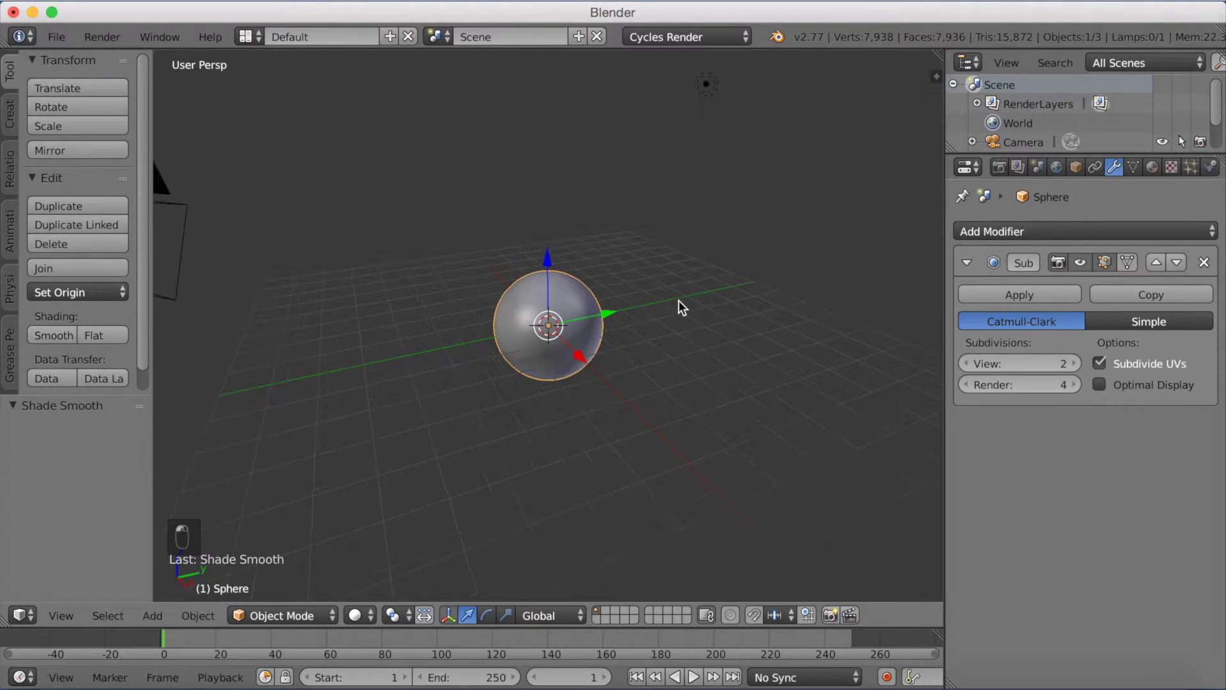
middle_click_drag(705, 313, 690, 293)
scroll(690, 293, "down", 3)
scroll(687, 288, "down", 2)
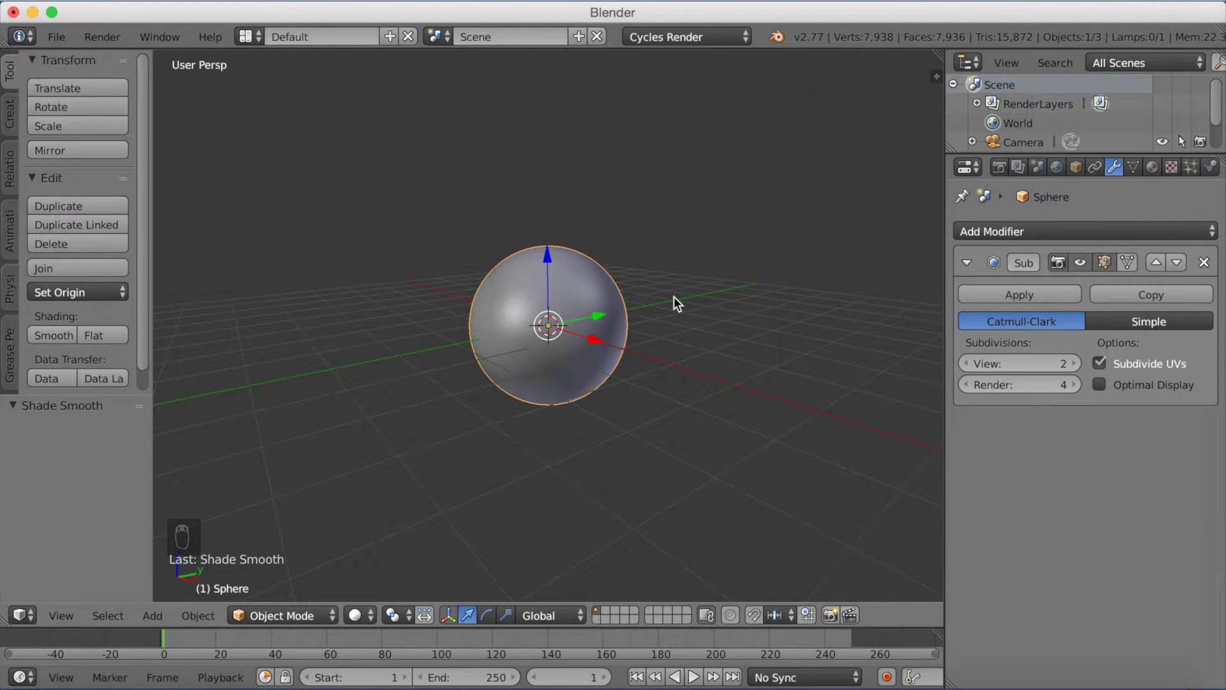
Step: Select the lamp and set its Size to 1
right_click(798, 217)
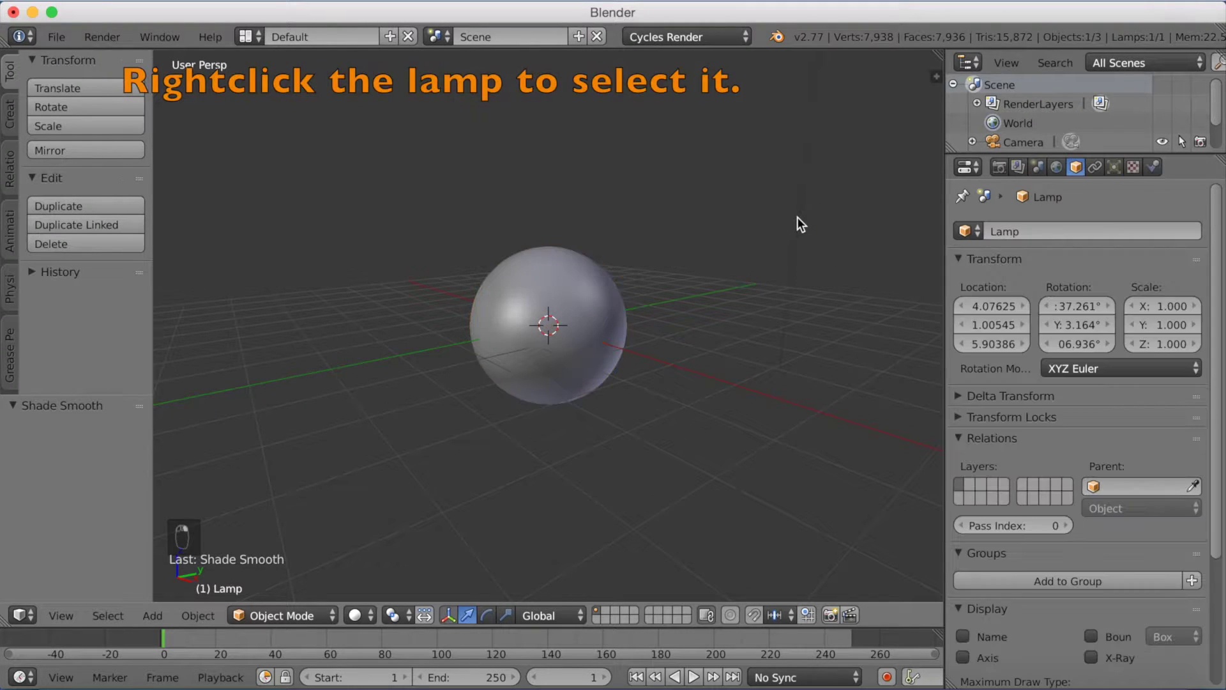
scroll(797, 207, "down", 3)
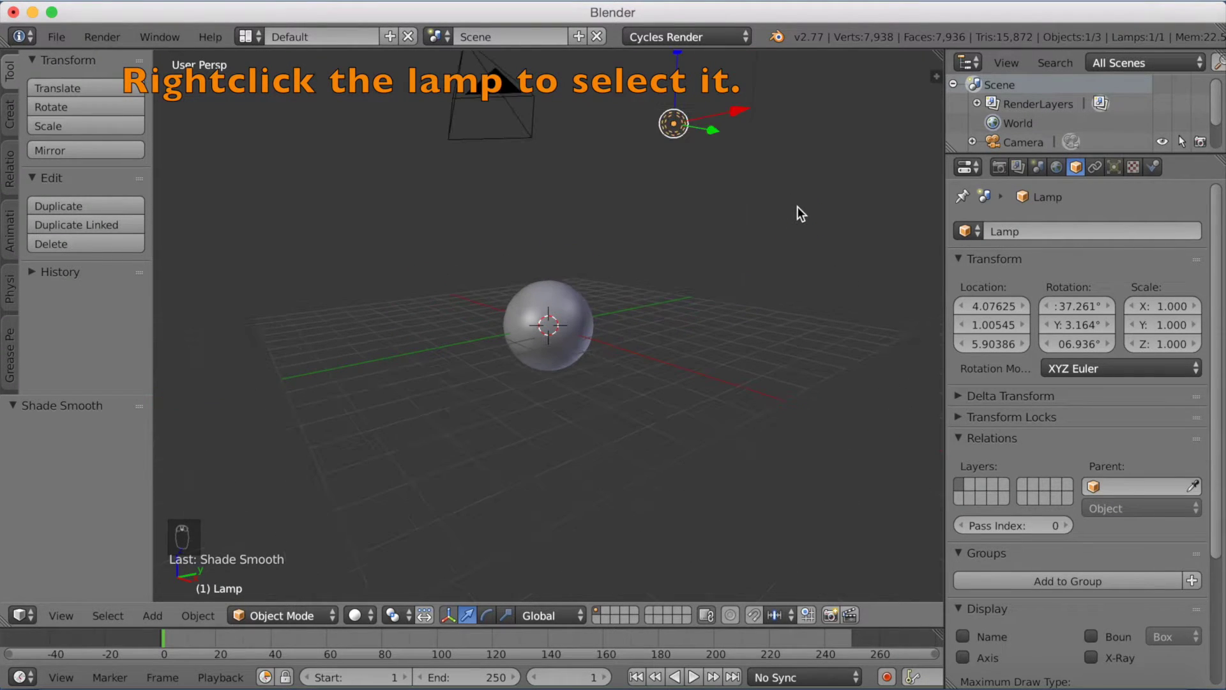
left_click(1114, 169)
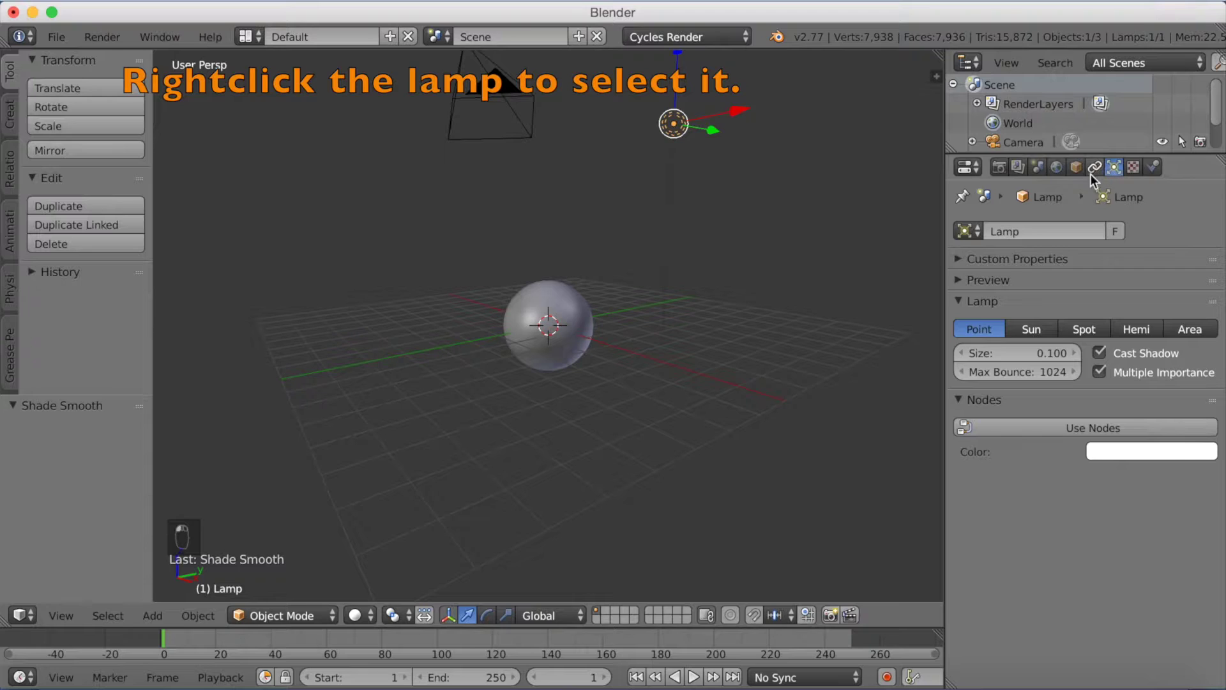
left_click(1000, 353)
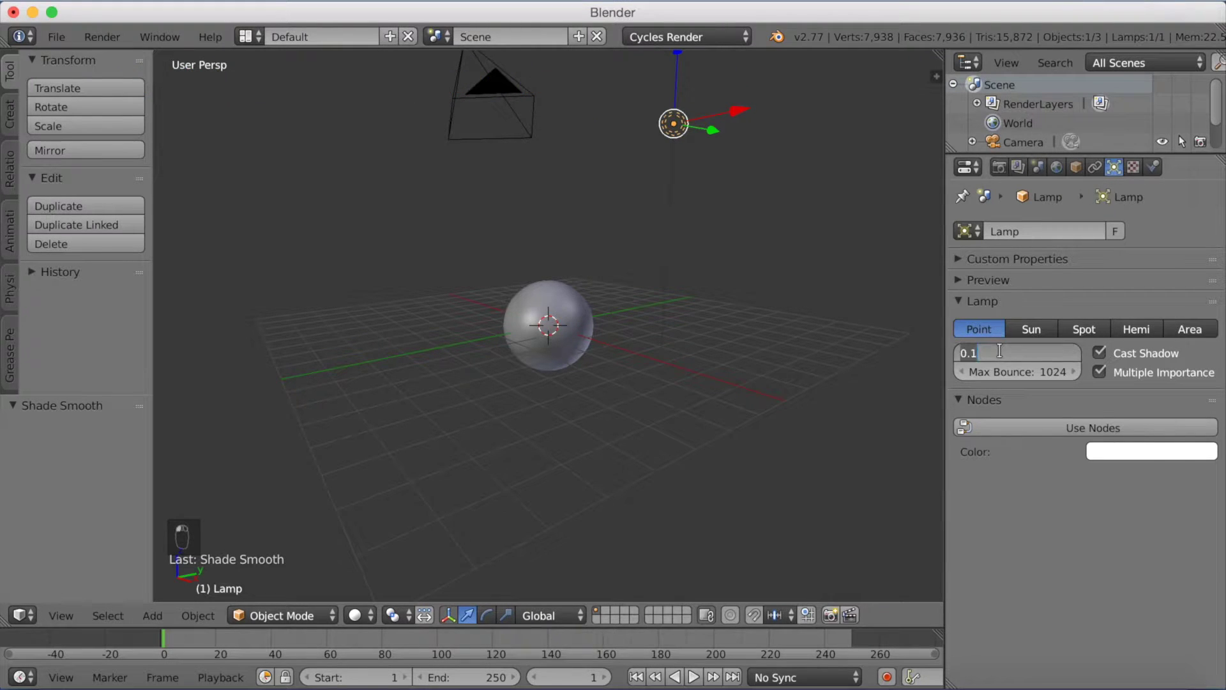
type("1")
key("Return")
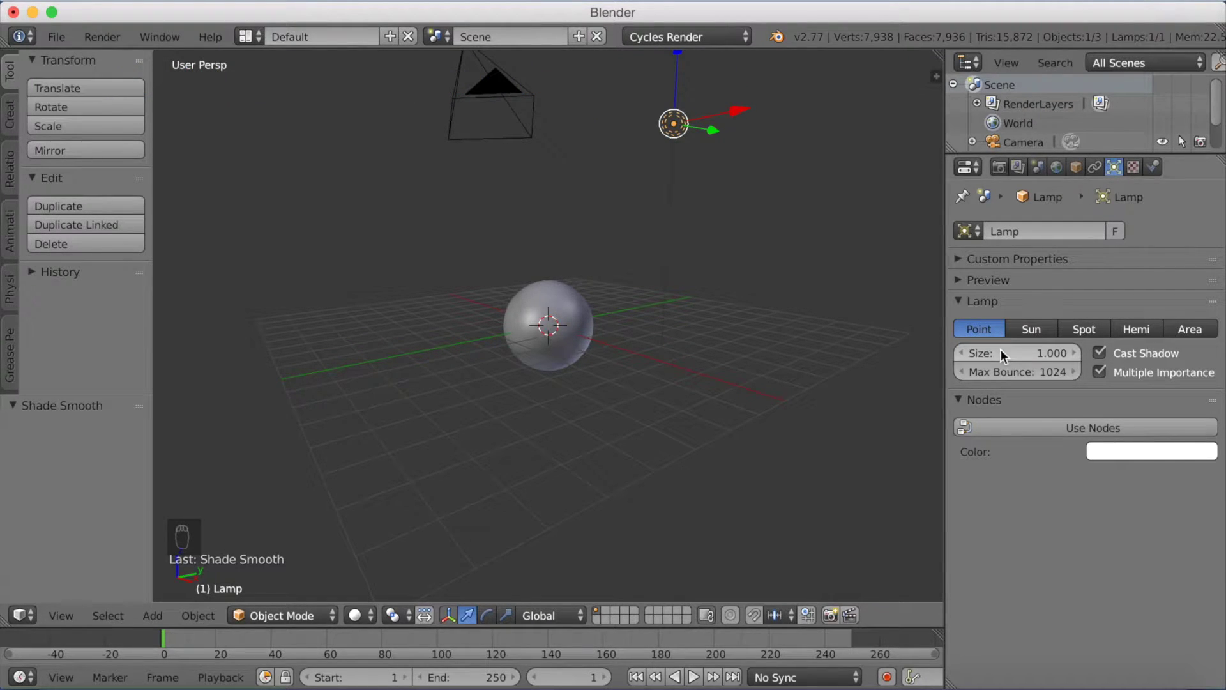
Step: Enable Use Nodes on the lamp and set emission Strength to 1000
left_click(1122, 426)
left_click(1113, 486)
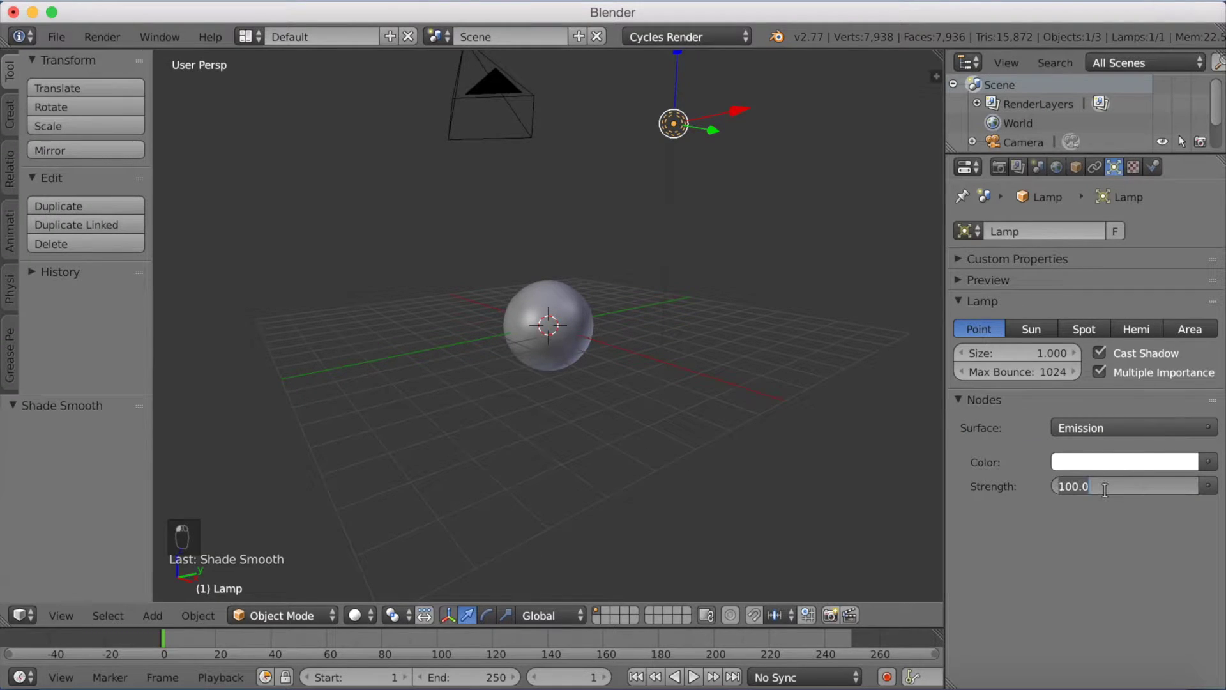
type("1000")
key("Return")
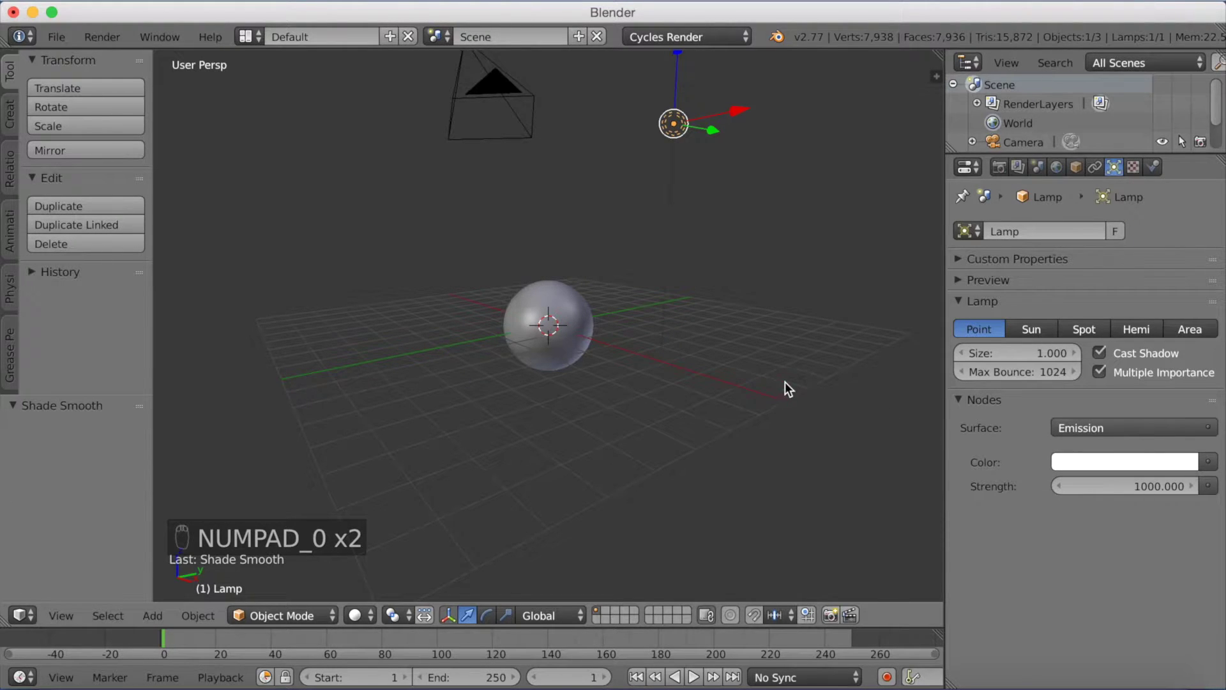
Step: From top view, move the lamp on X/Y only to about X -4.063, Y -0.965
middle_click_drag(717, 229, 704, 285)
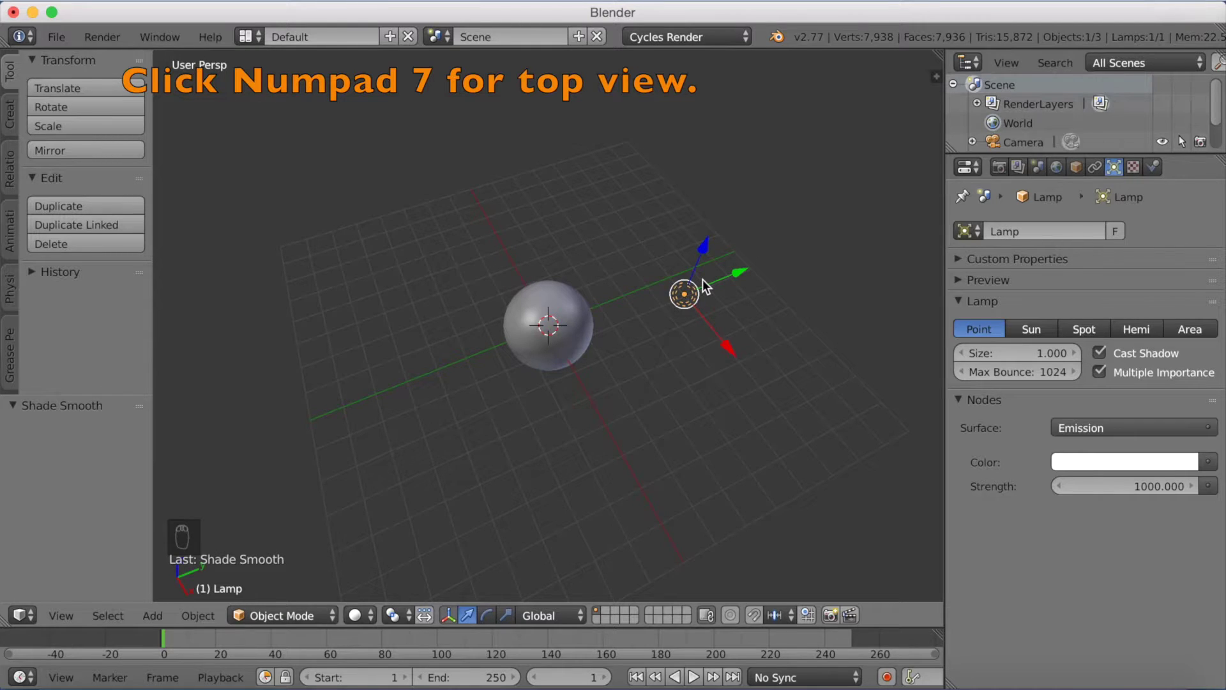
key("KP_7")
key("g")
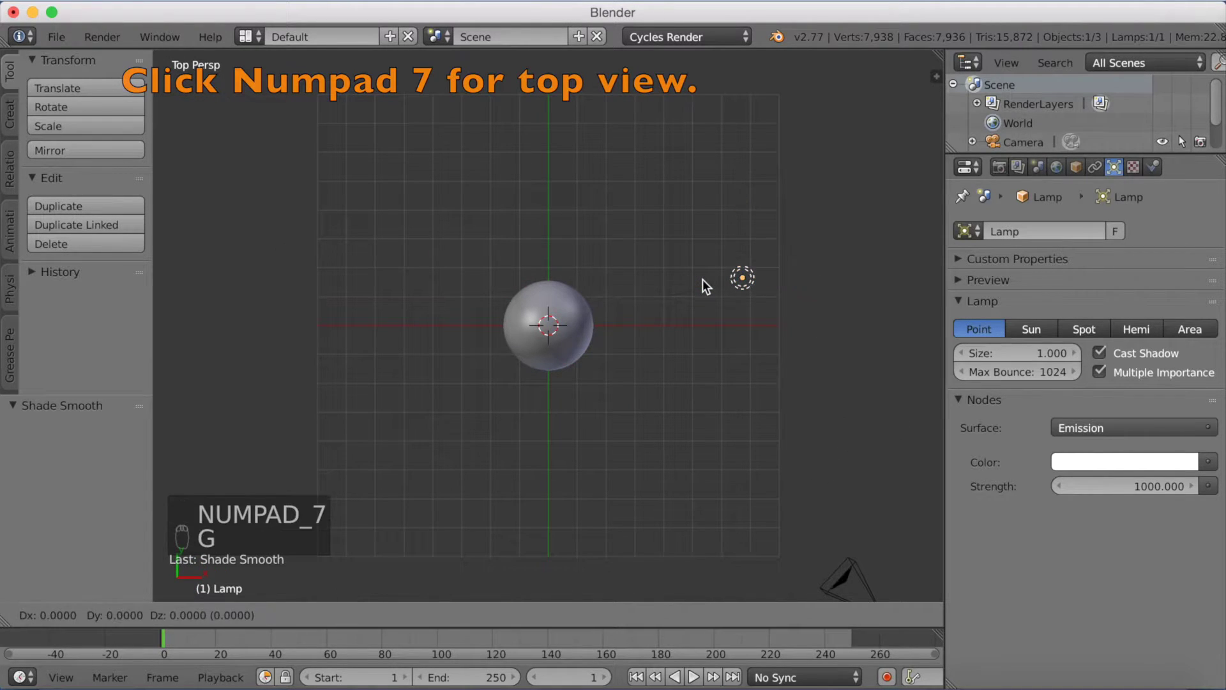
key("shift+z")
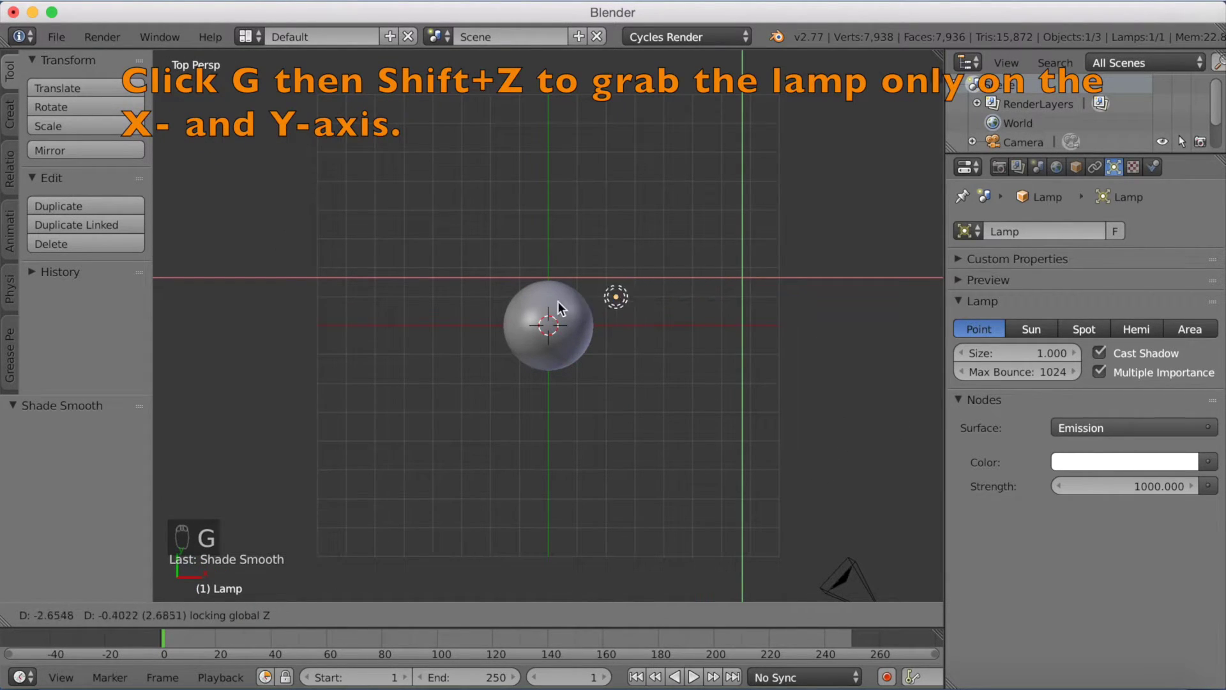
left_click(509, 324)
Step: Preview the lighting in Rendered shading, then return to Solid shading
middle_click_drag(585, 408, 593, 308)
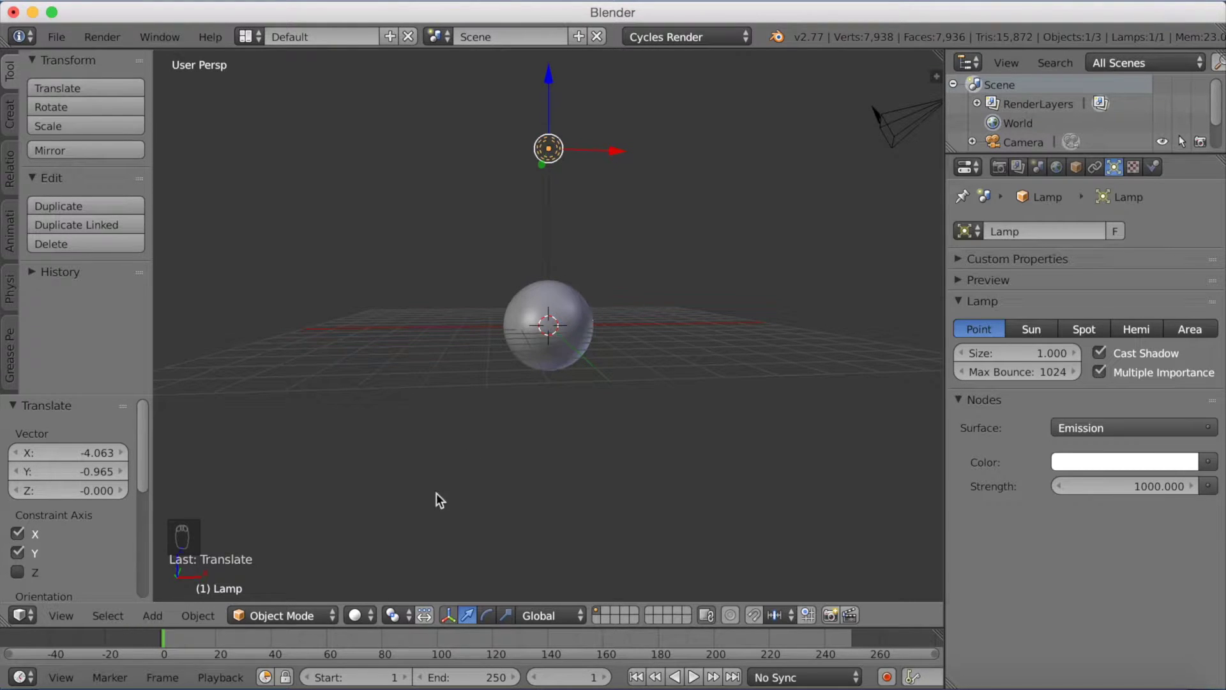
left_click(355, 615)
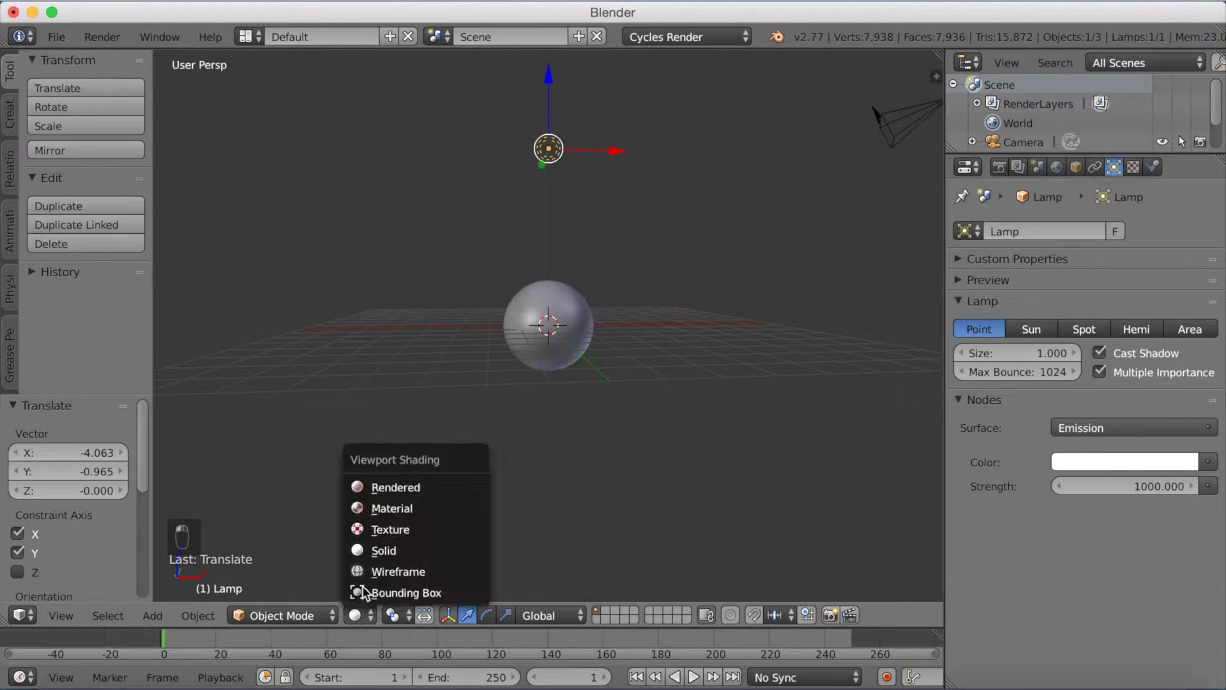
left_click(391, 487)
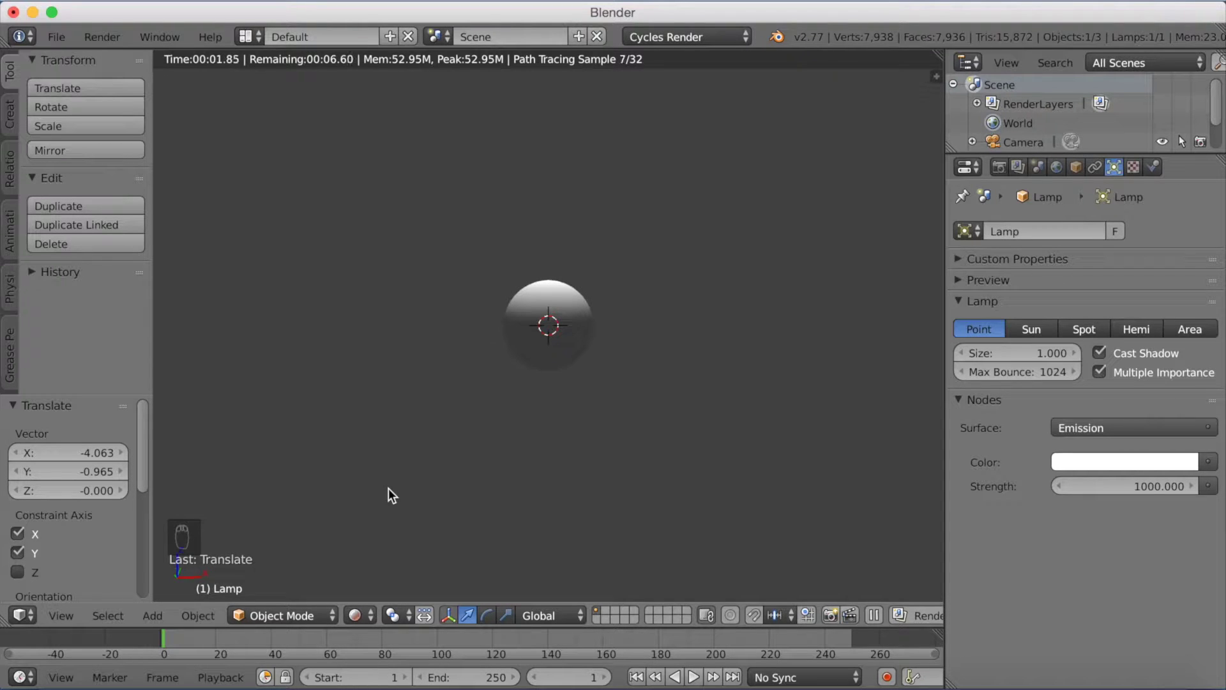
left_click(359, 612)
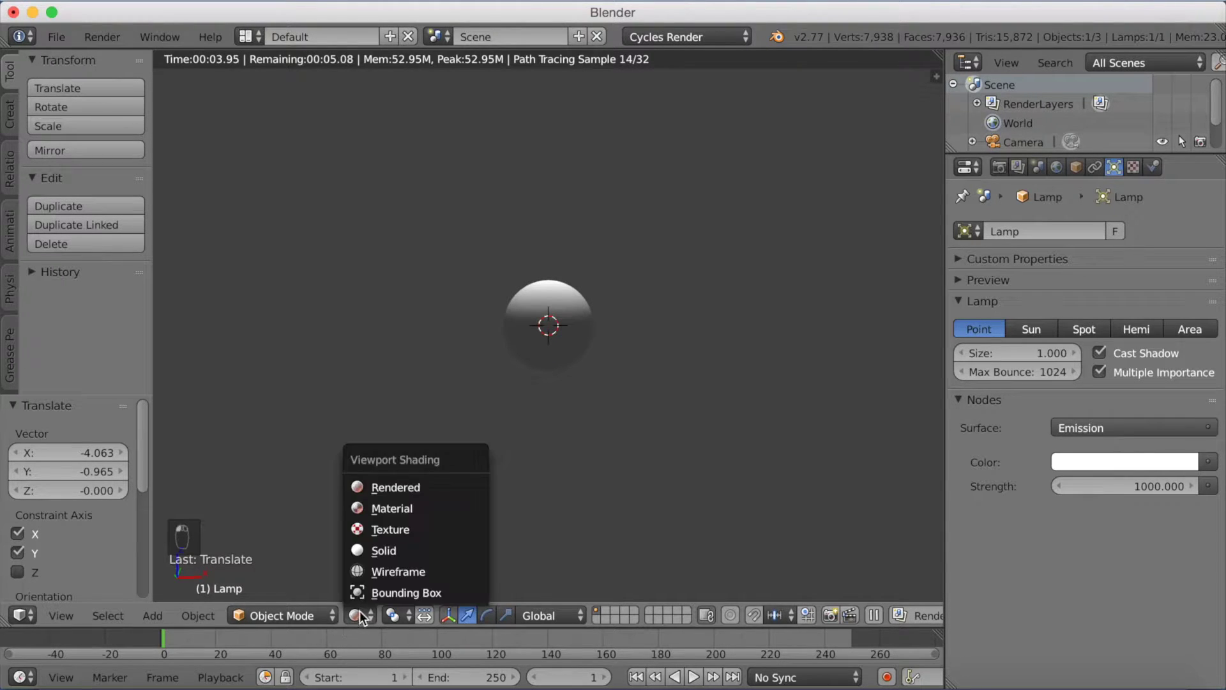
left_click(374, 551)
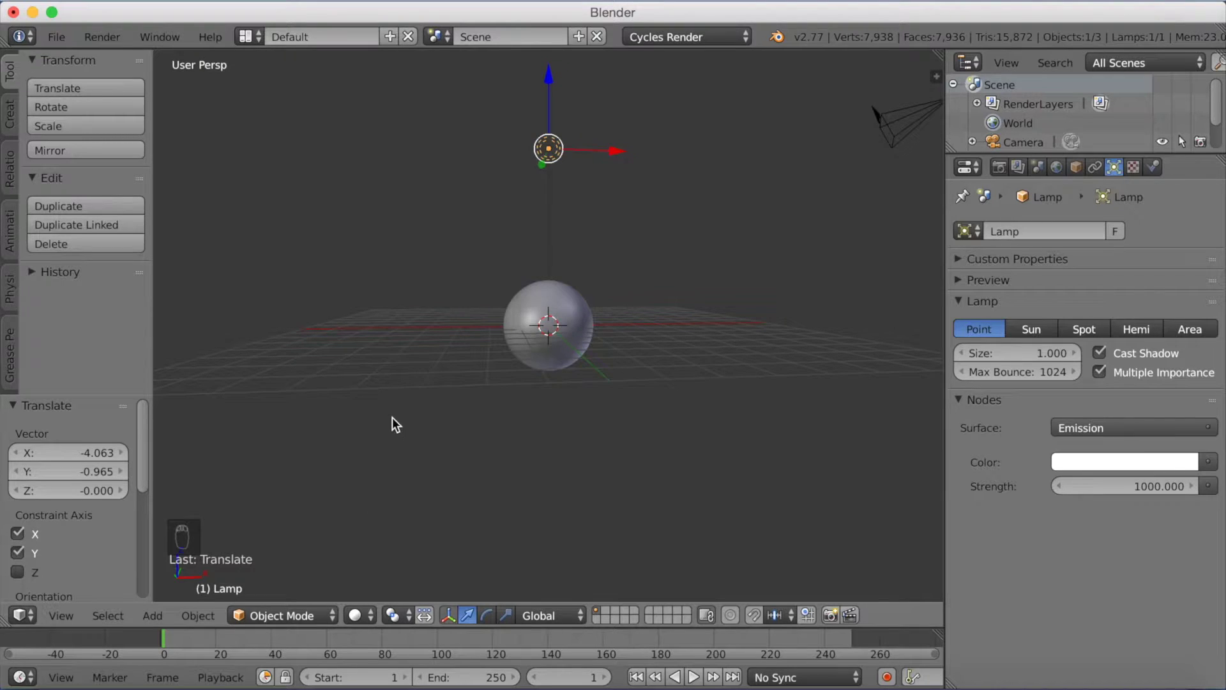
Step: Select the sphere, show its shader nodes in a Node Editor, and create Material.001
right_click(523, 296)
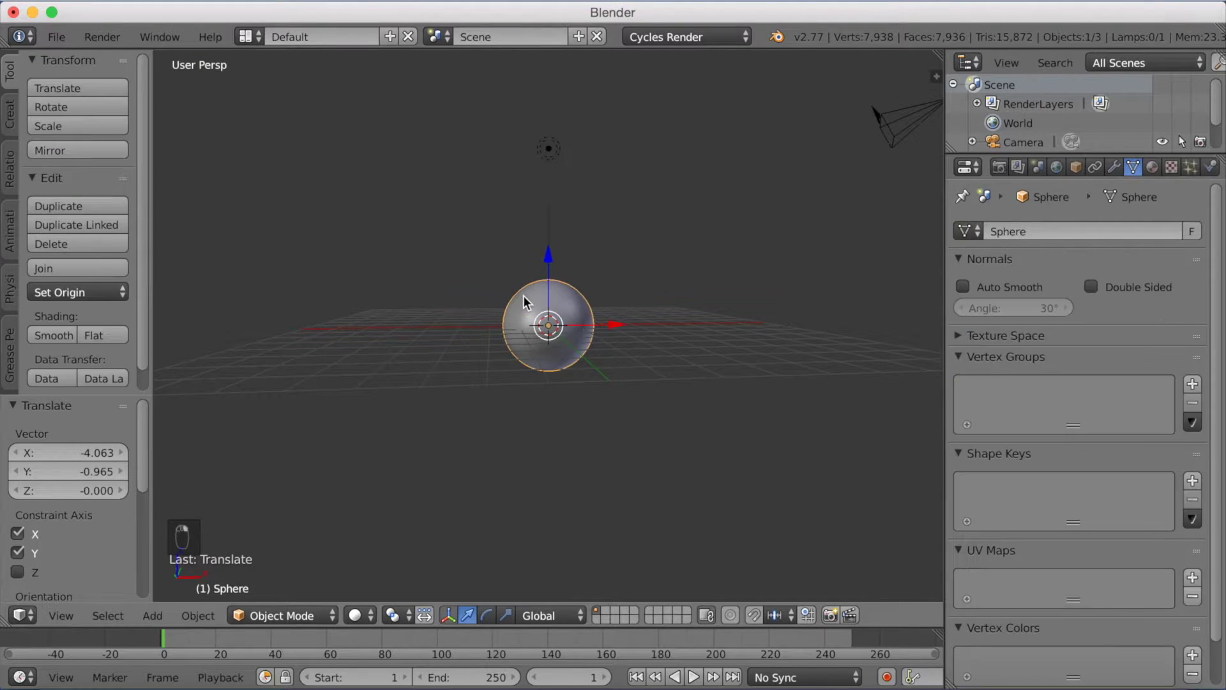
left_click(23, 615)
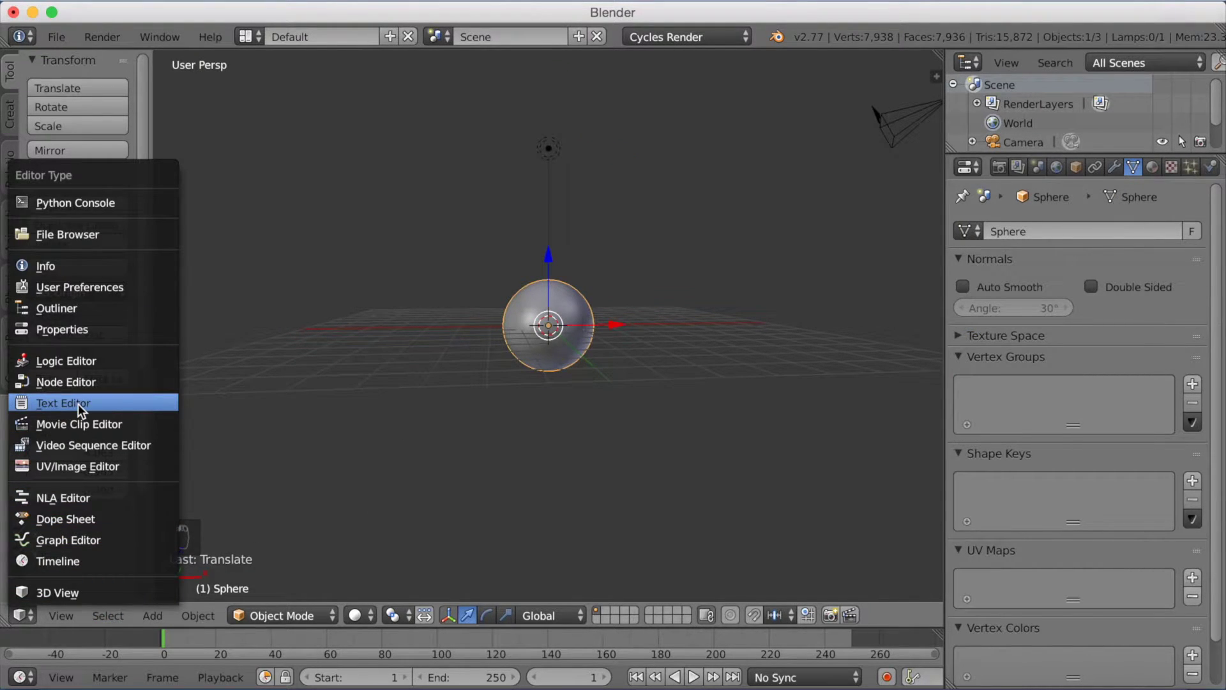
left_click(84, 383)
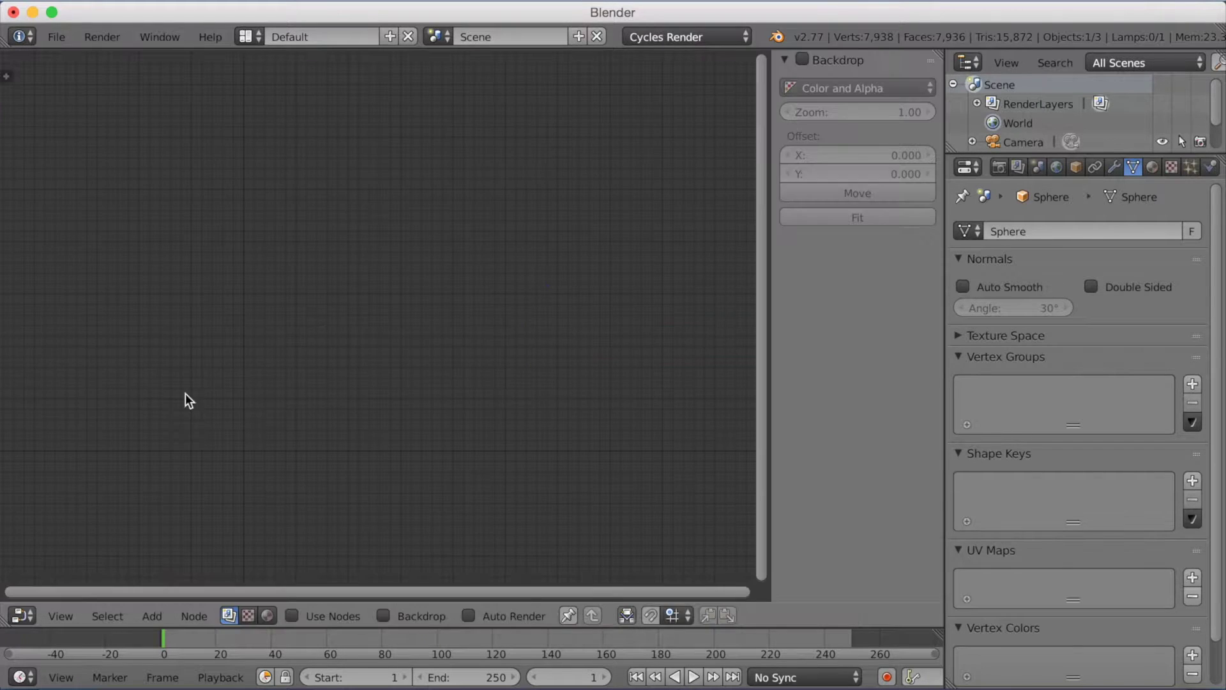
left_click(267, 616)
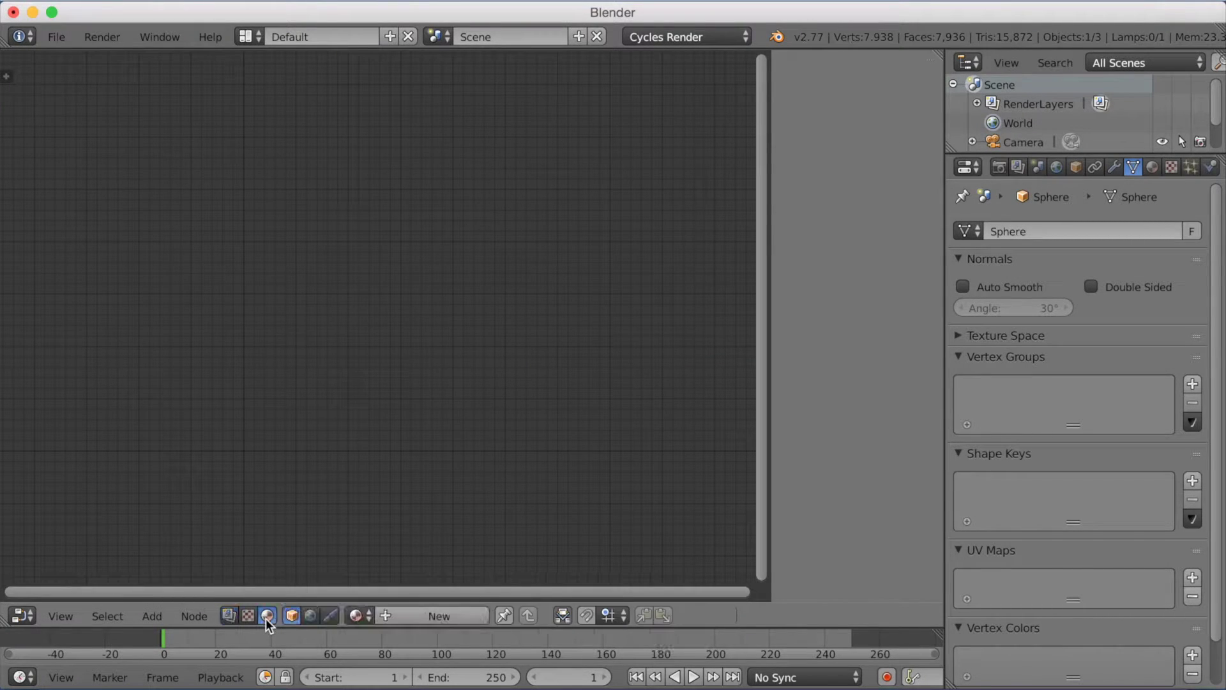
left_click(413, 614)
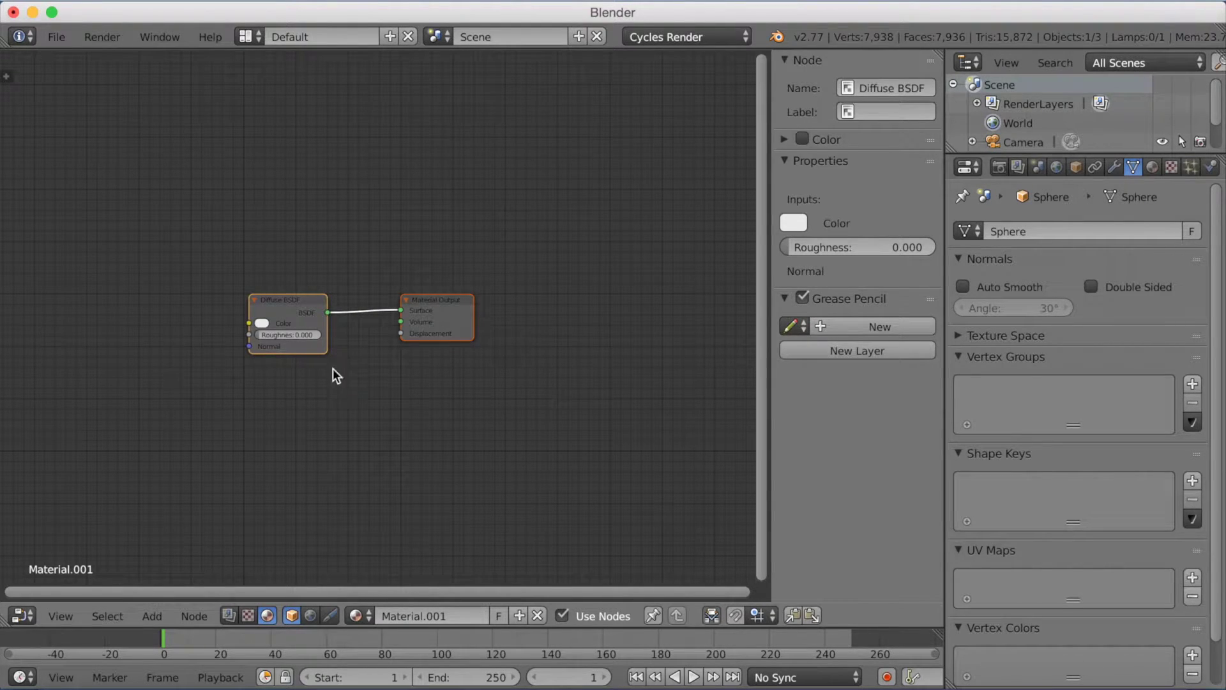
Step: Search 'image' and add an Image Texture node left of the Diffuse BSDF
left_click(153, 615)
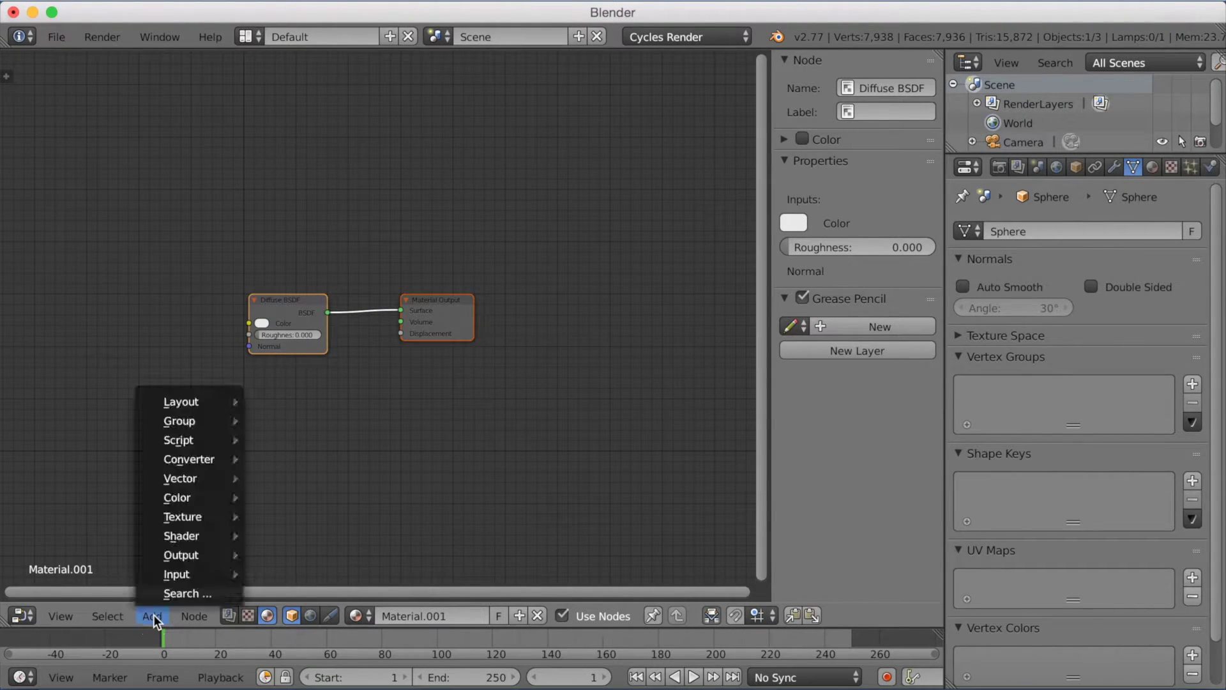
mouse_move(168, 535)
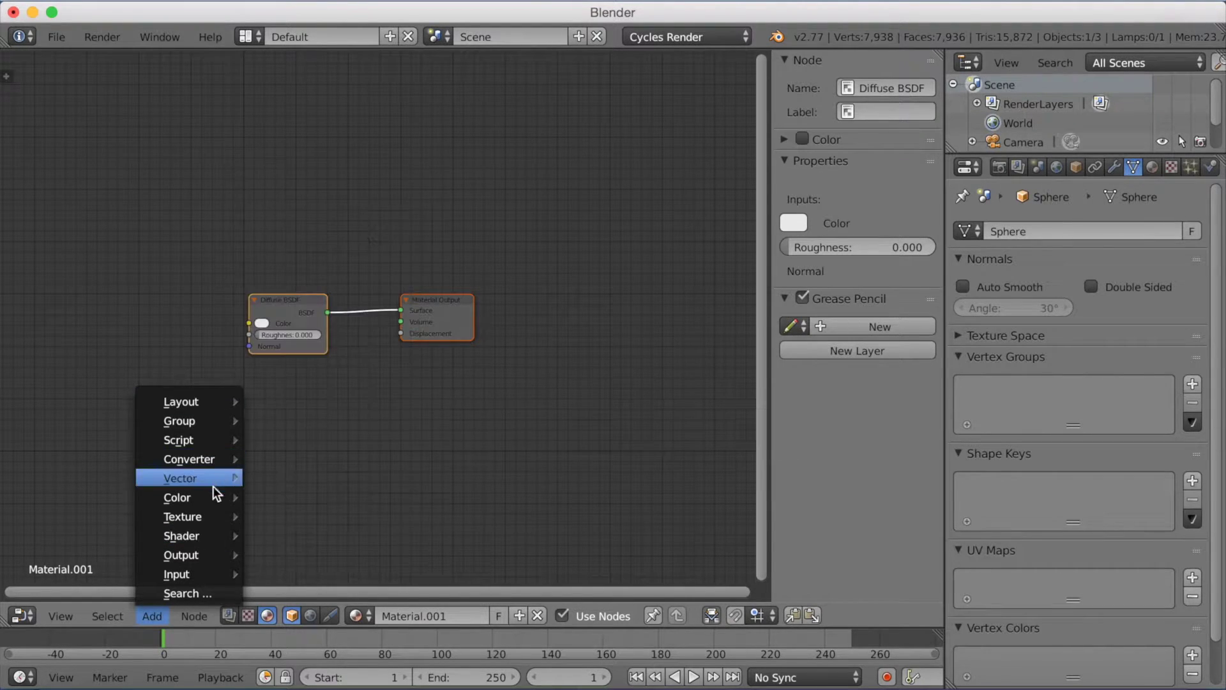
left_click(200, 593)
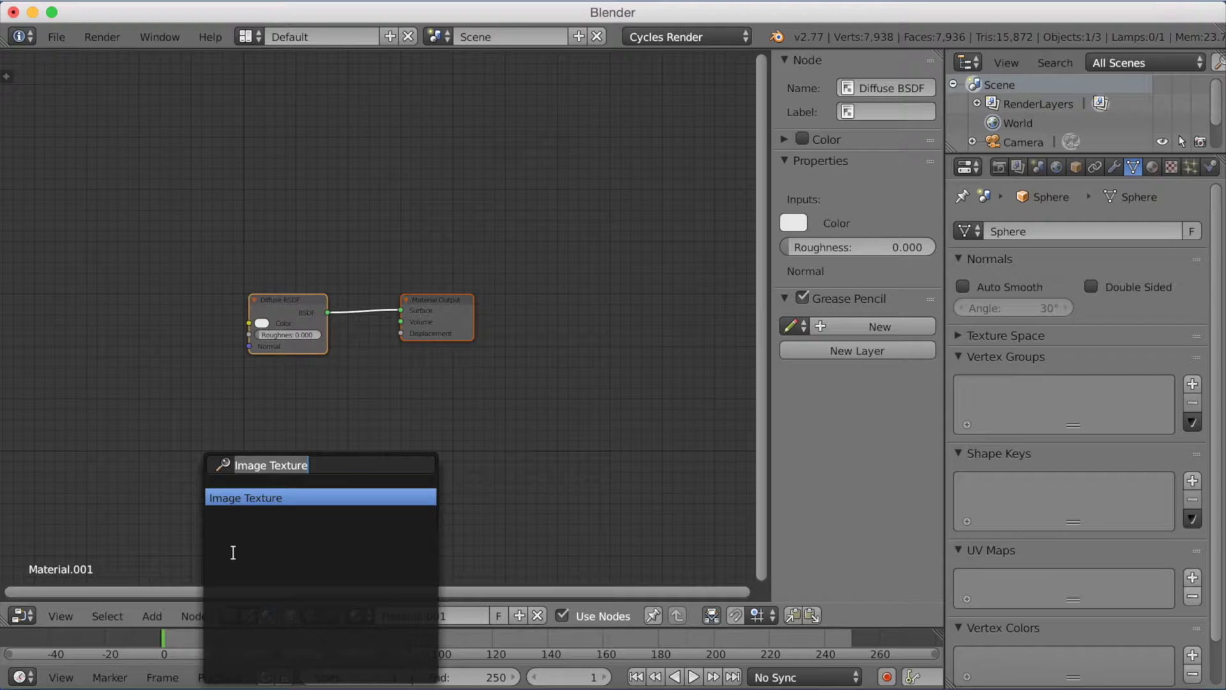
key("BackSpace")
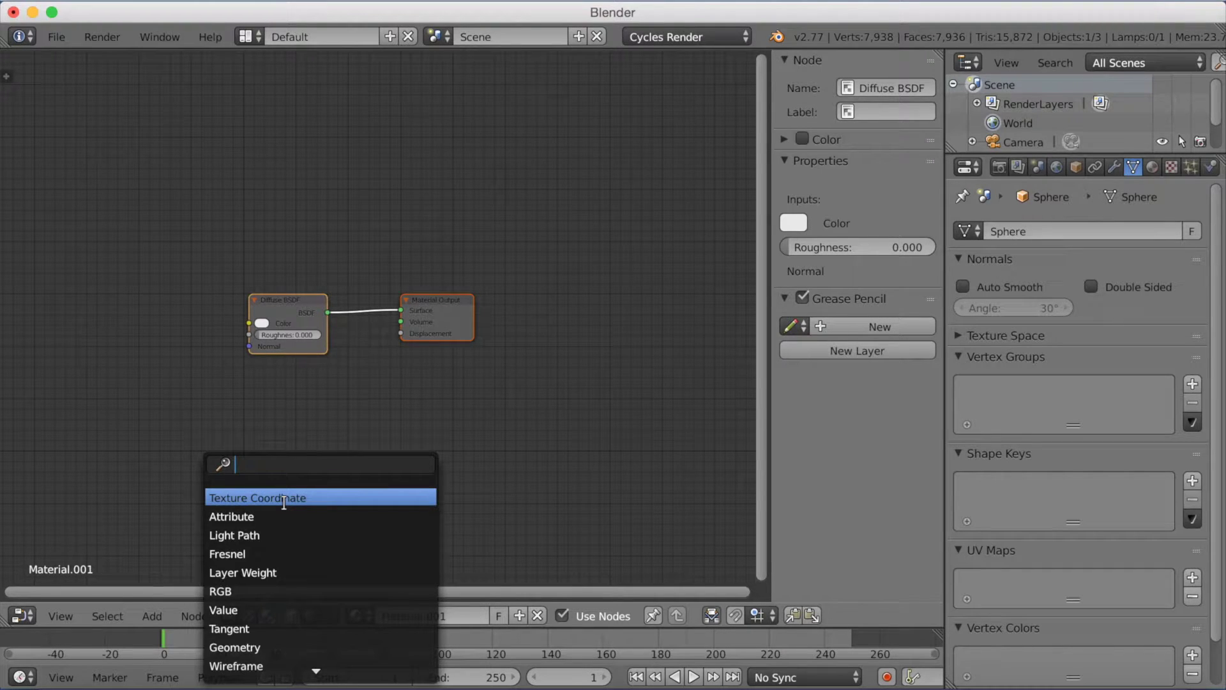
type("image")
left_click(284, 498)
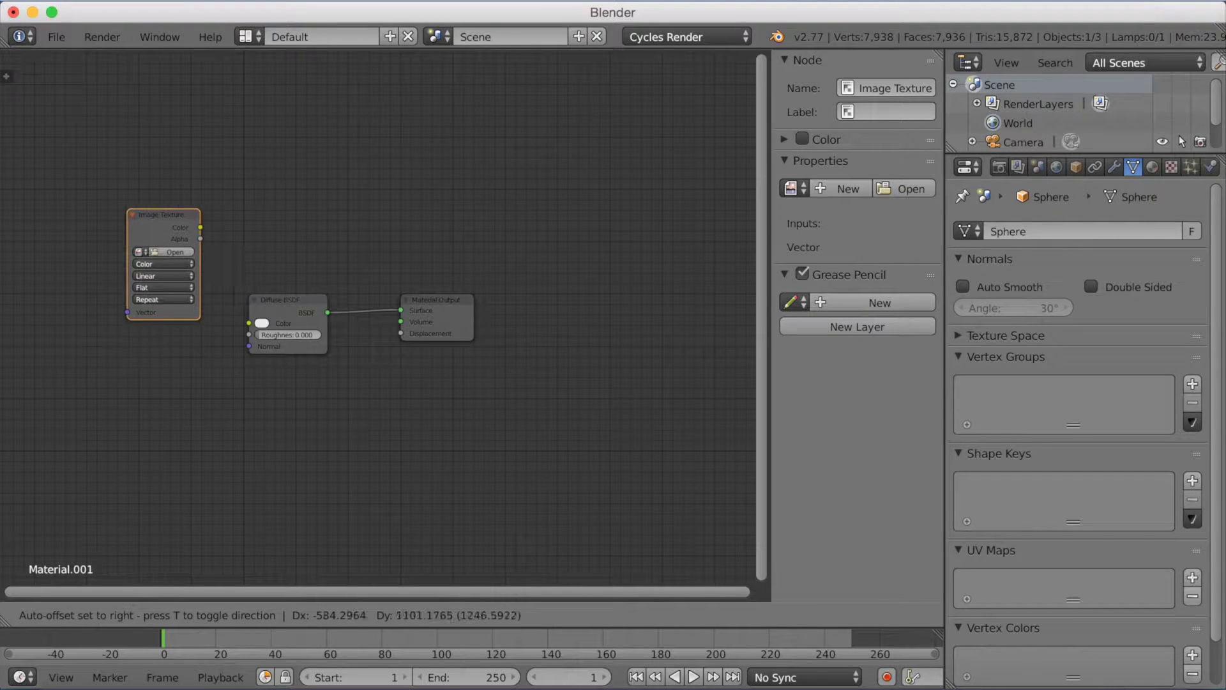
left_click(14, 63)
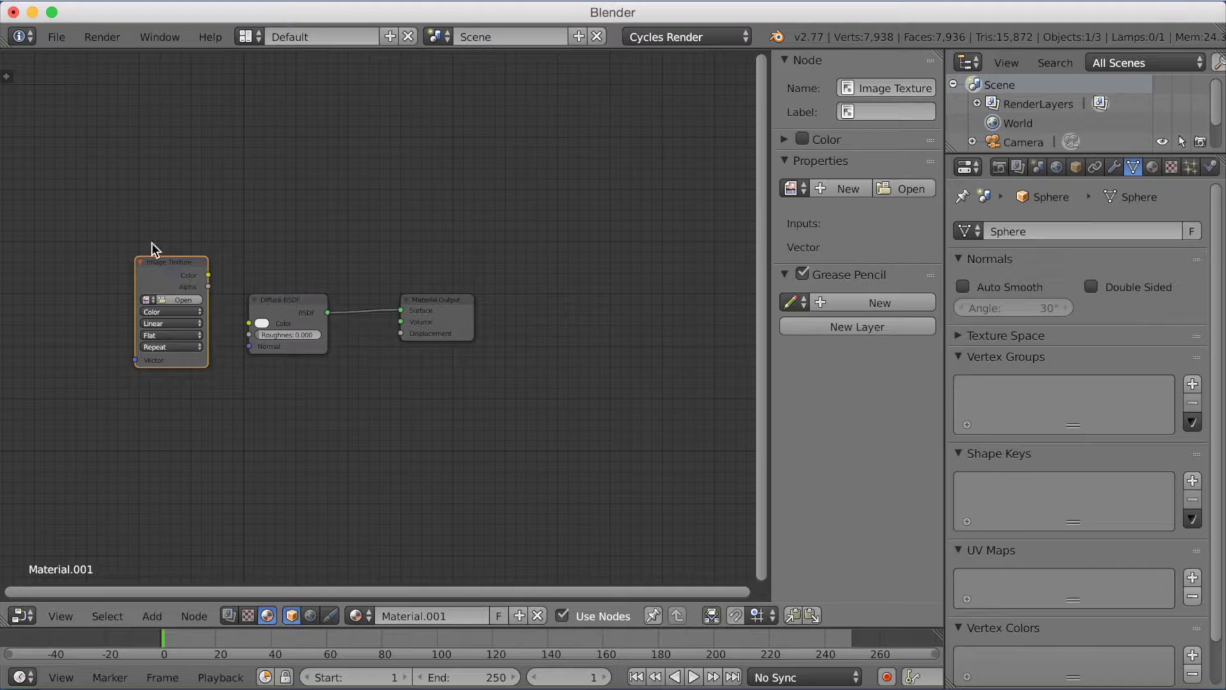
Step: Move the Image Texture up-left and duplicate it below the first one
left_click_drag(189, 274, 148, 194)
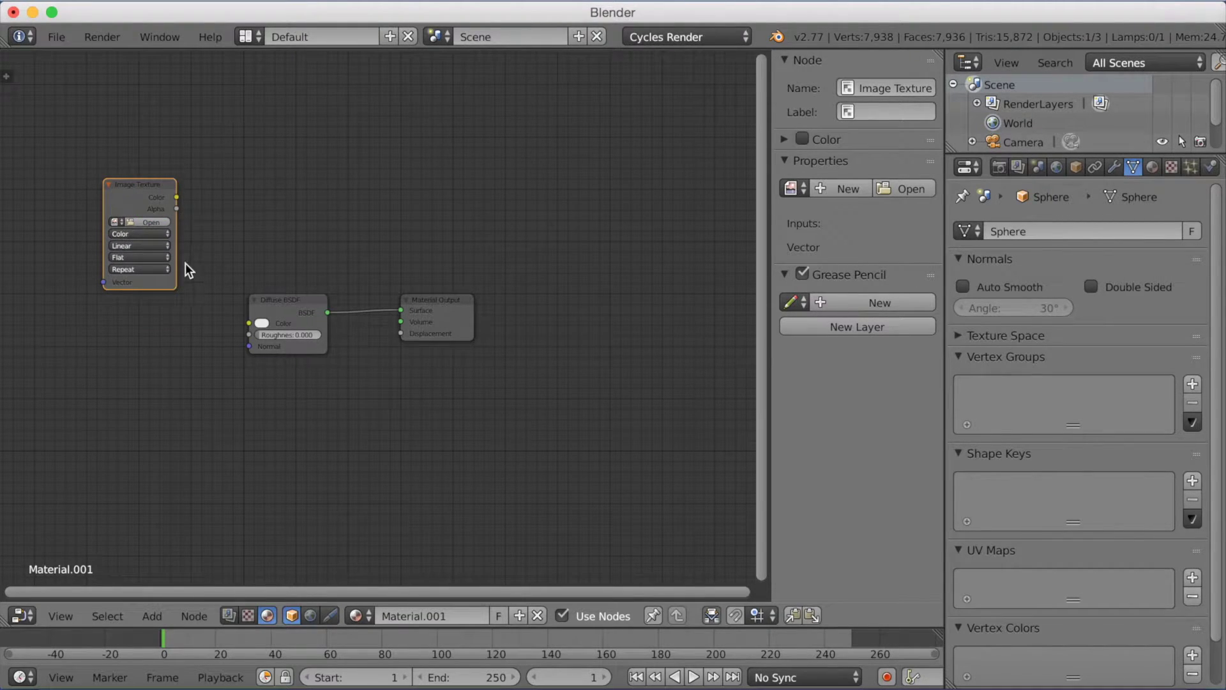
key("shift+d")
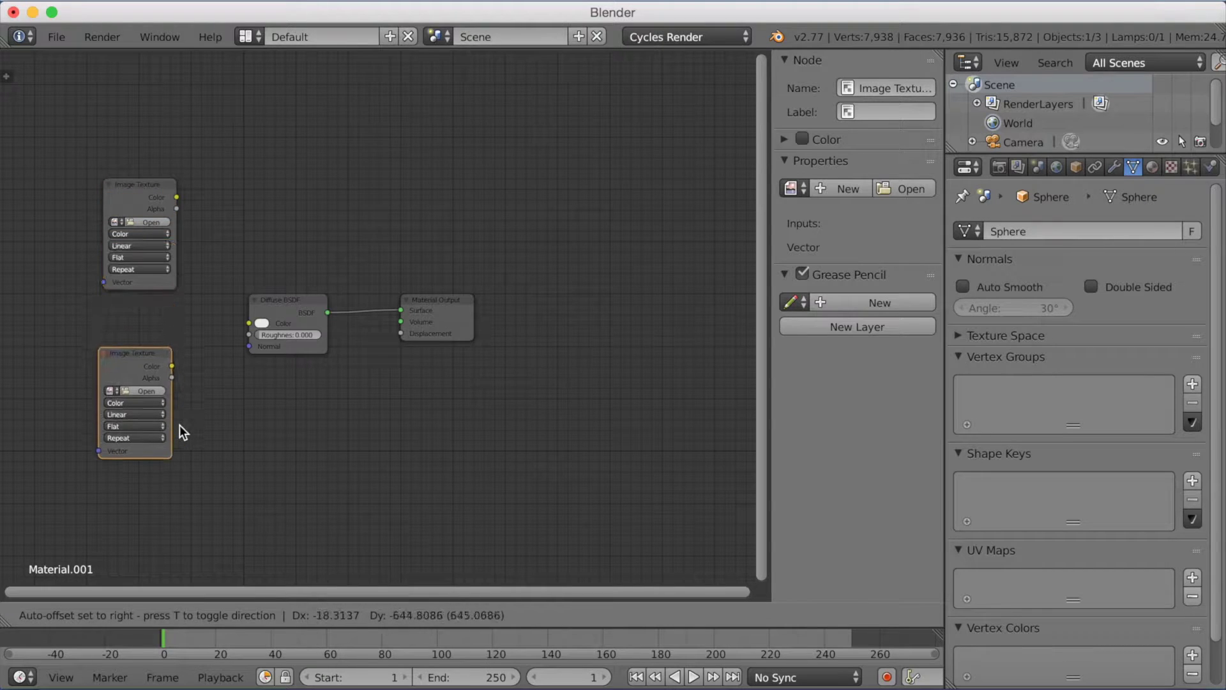
left_click(171, 424)
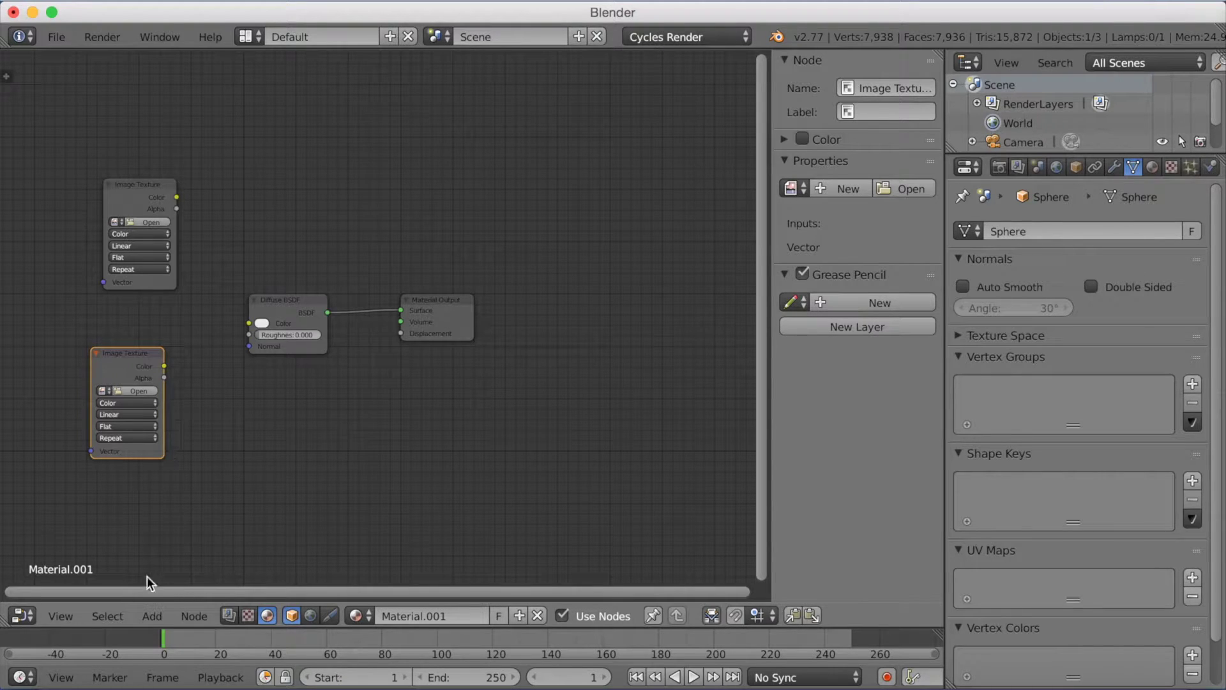
left_click(147, 615)
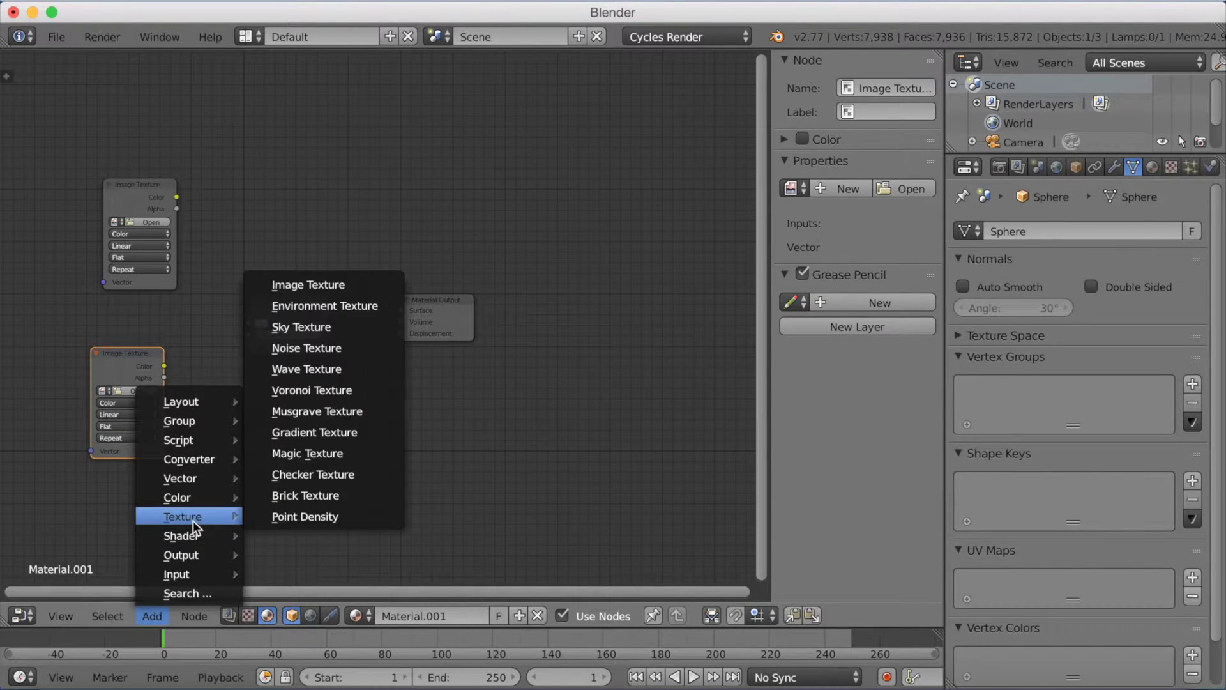
Step: Add a Vector > Bump node beside the lower Image Texture and shift Diffuse BSDF up-right
mouse_move(197, 497)
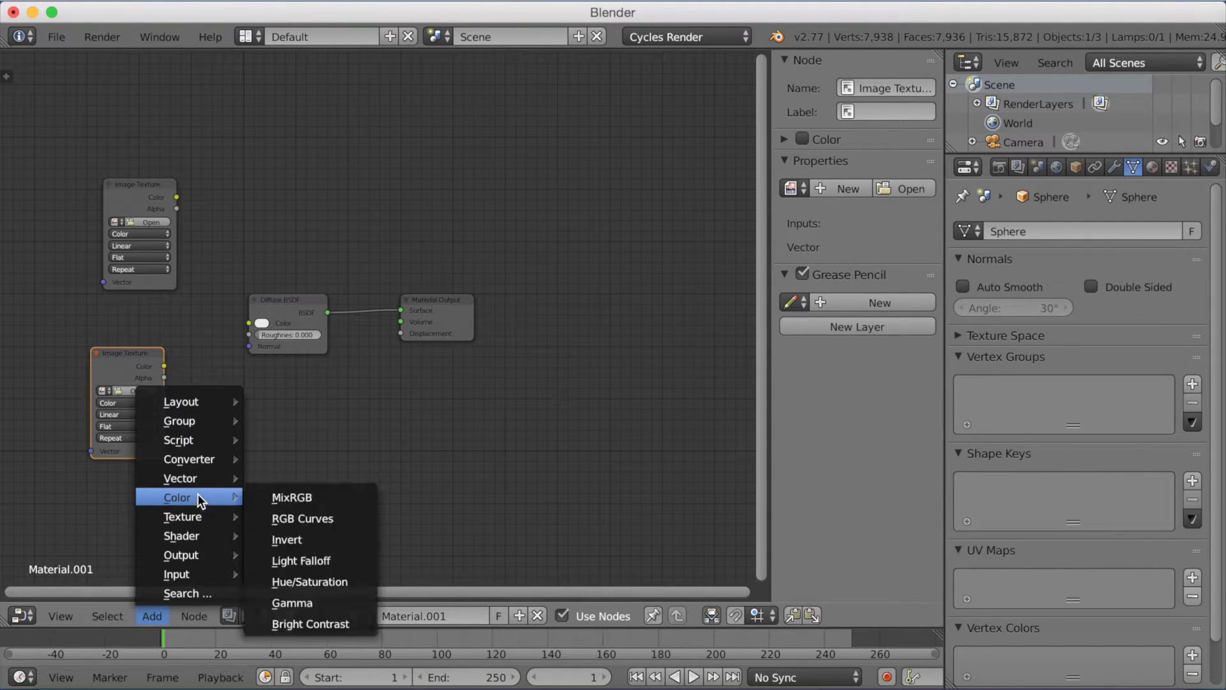
mouse_move(197, 476)
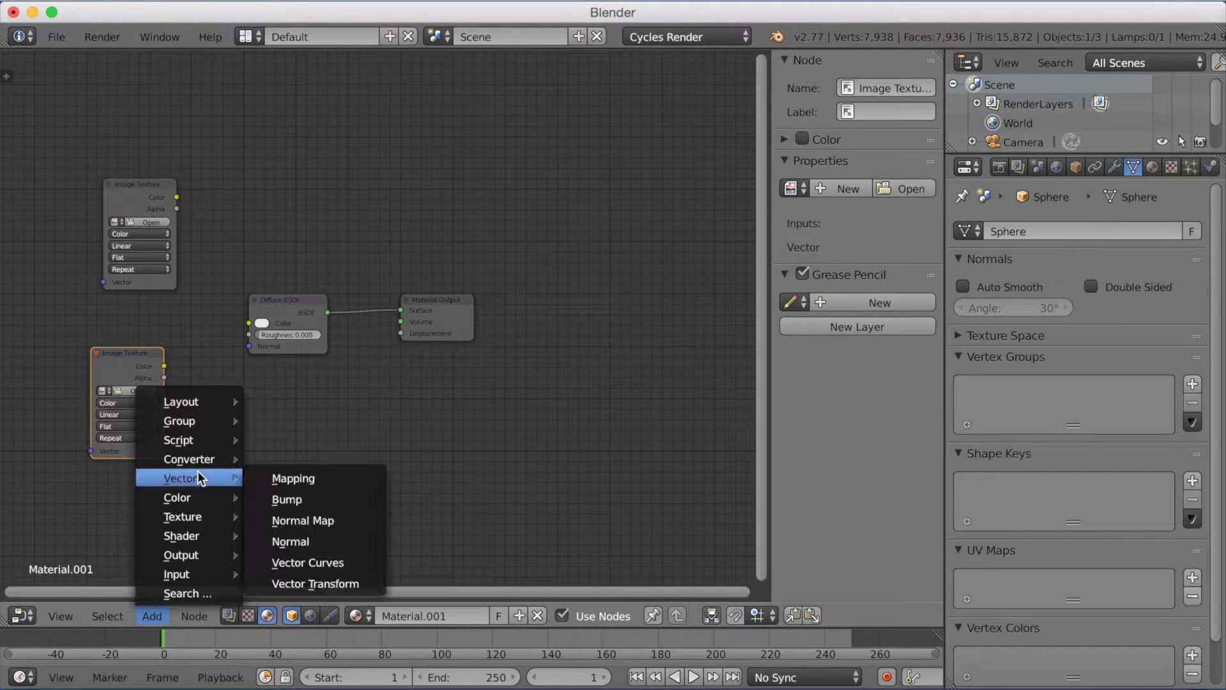
left_click(278, 499)
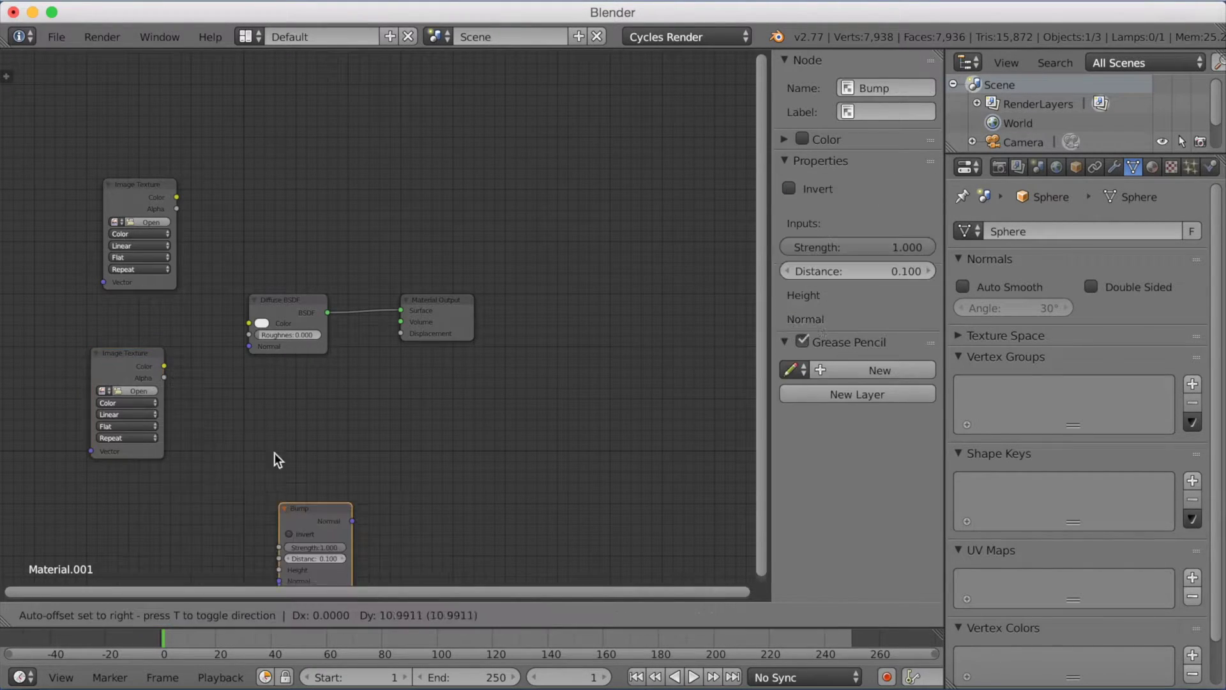
left_click(195, 362)
left_click_drag(287, 302, 324, 289)
left_click_drag(242, 378, 265, 378)
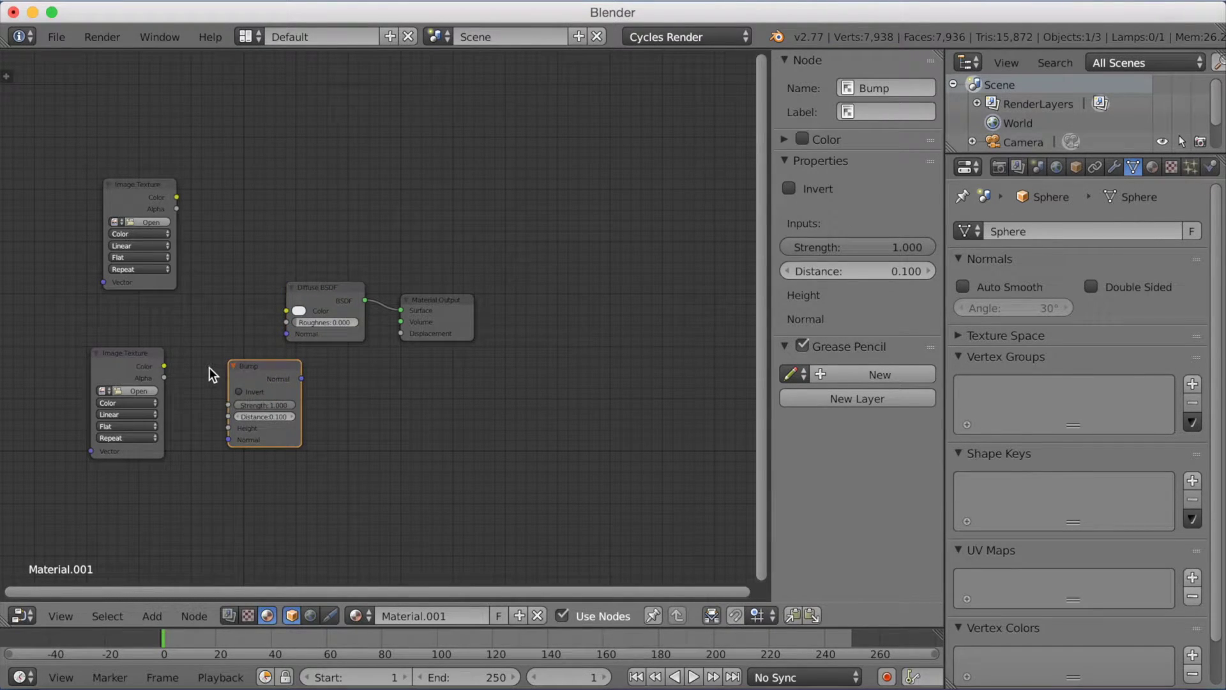
left_click(150, 616)
Step: Add a Texture Coordinate node at the far left and link lower texture Color to Bump Height
left_click(170, 594)
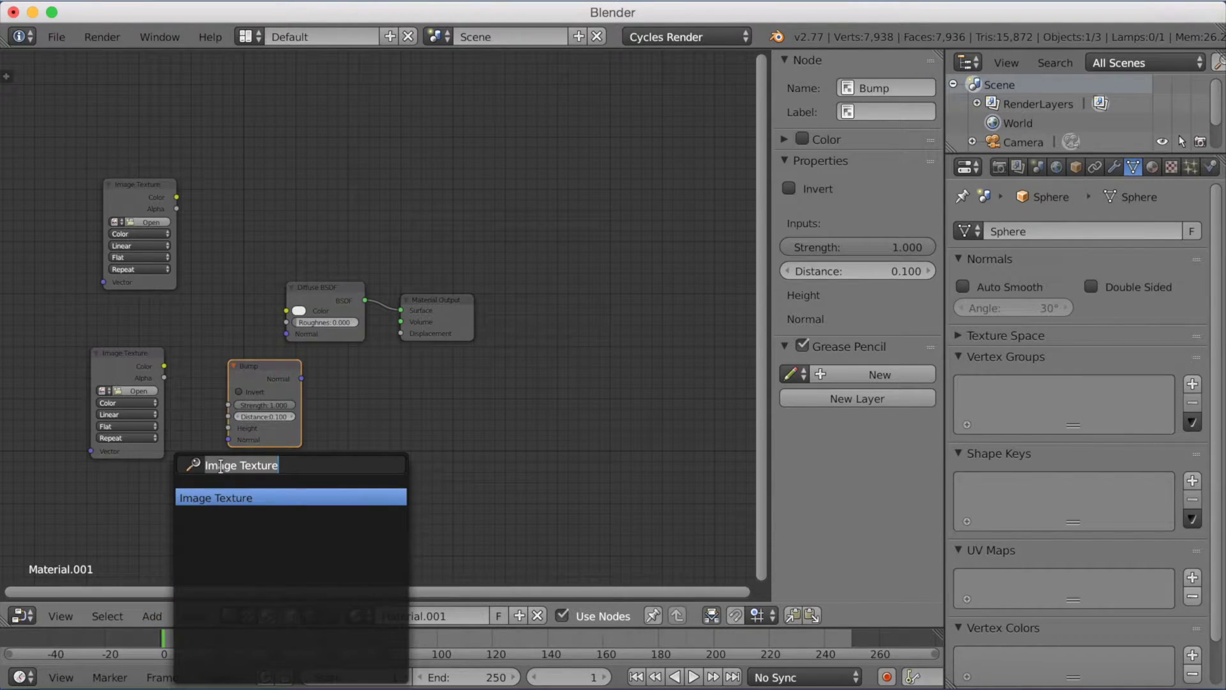
type("gene")
key("BackSpace")
key("BackSpace")
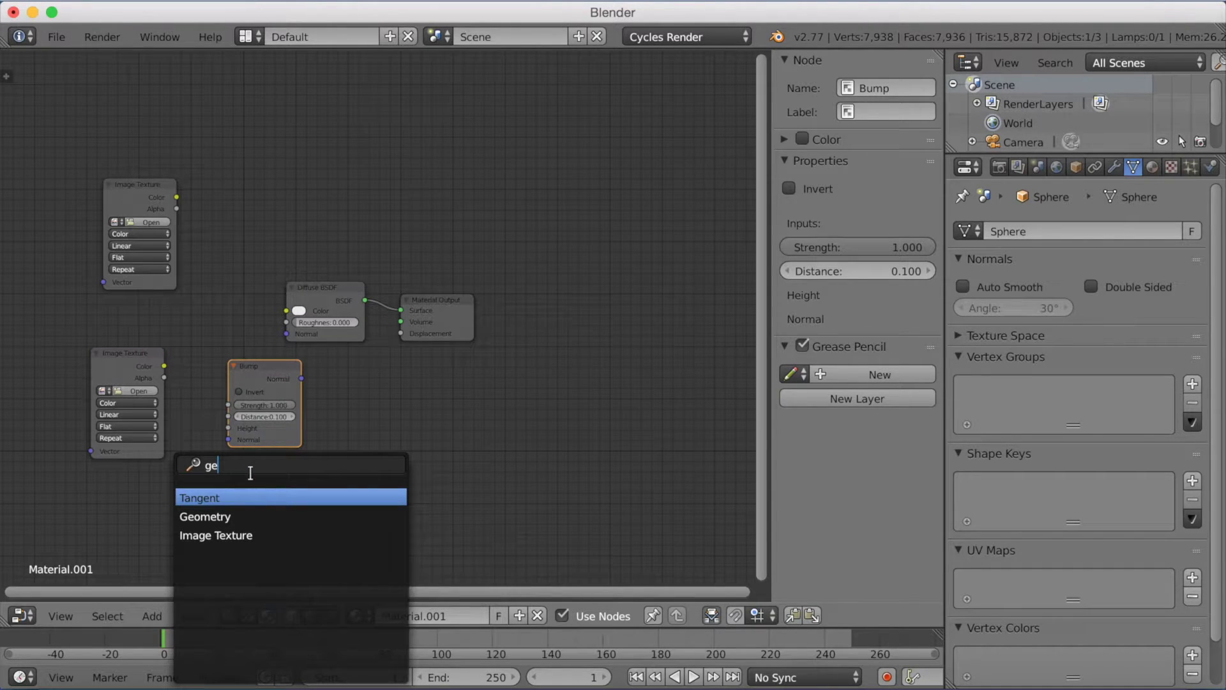
key("BackSpace")
key("BackSpace")
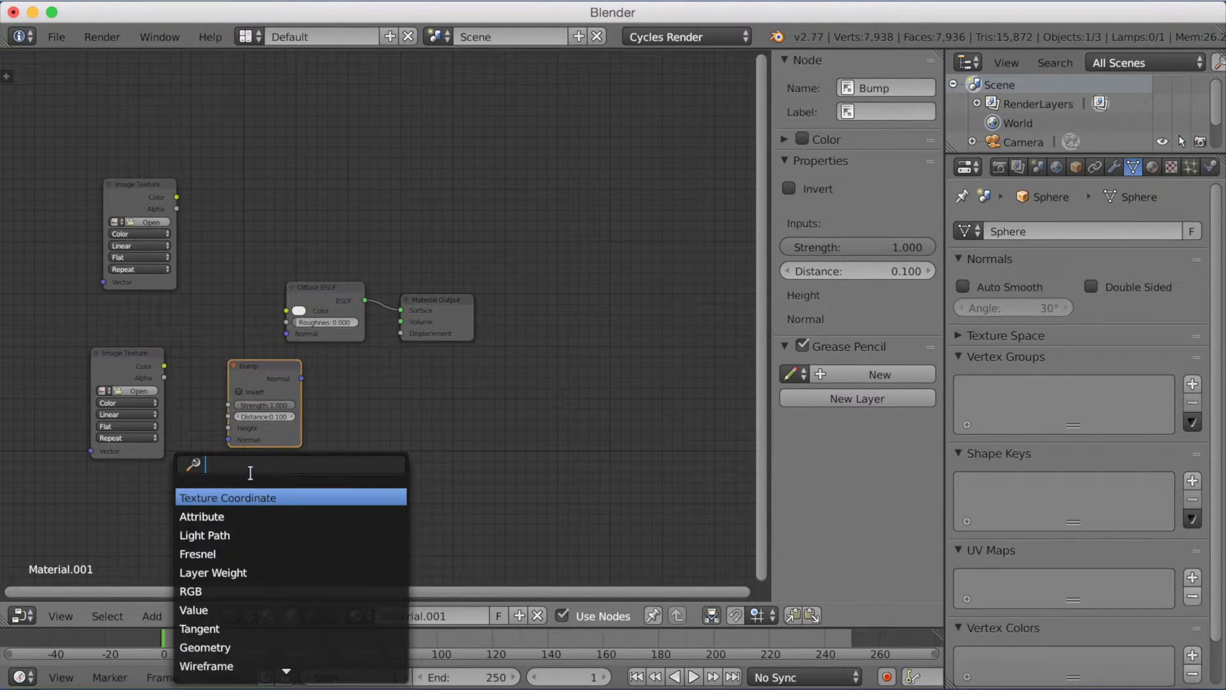
type("tex")
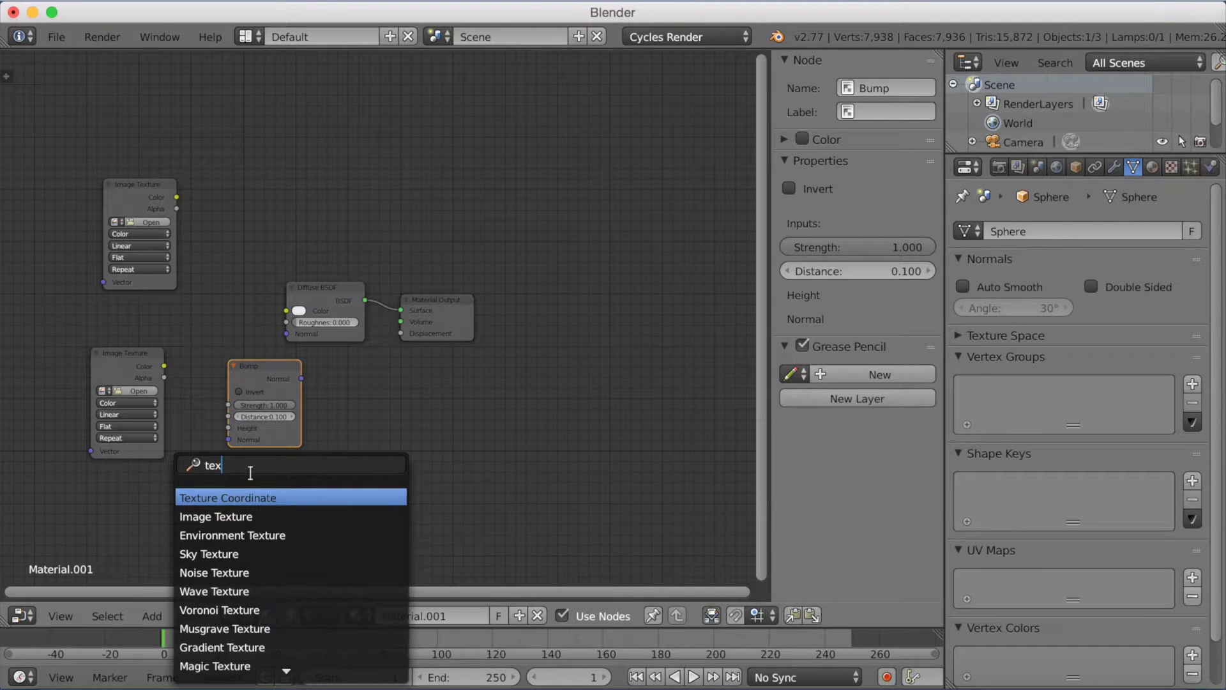
left_click(243, 498)
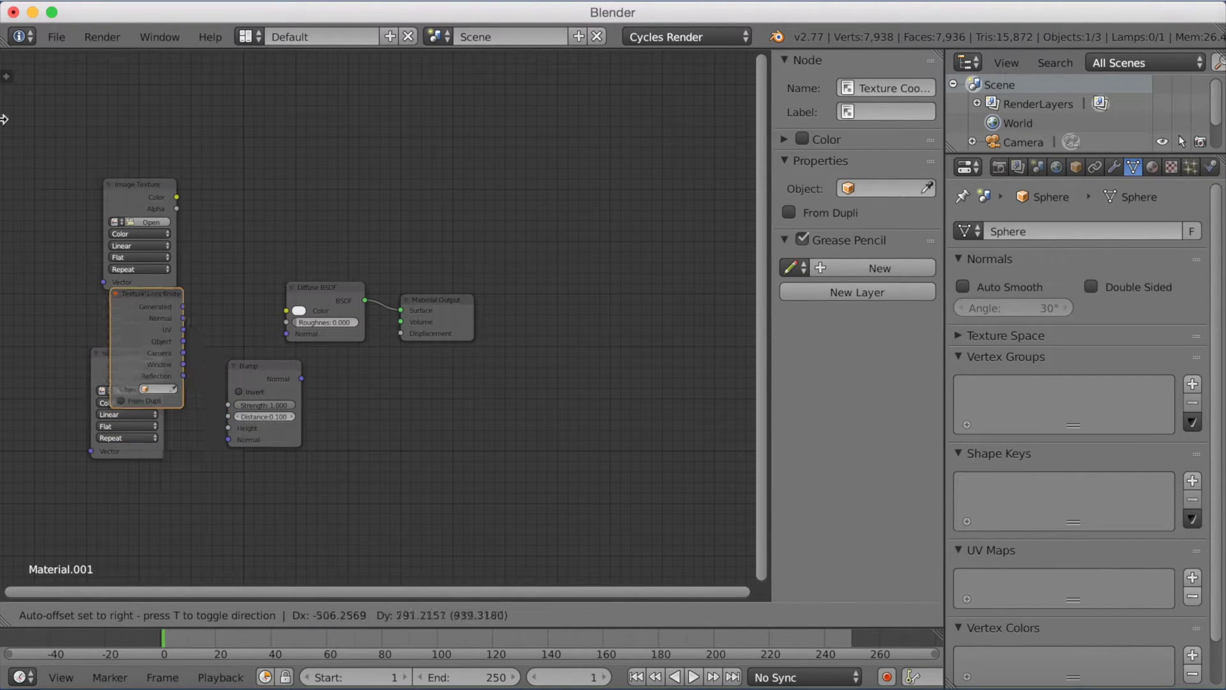
left_click(24, 139)
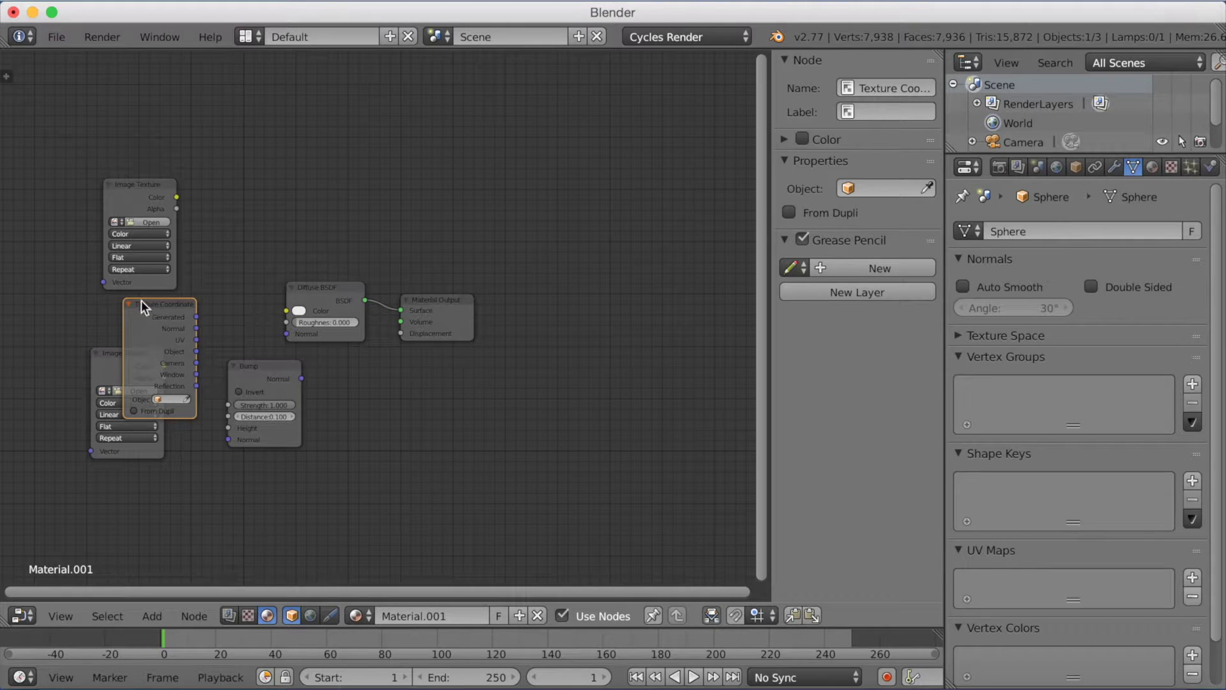
left_click_drag(141, 300, 94, 450)
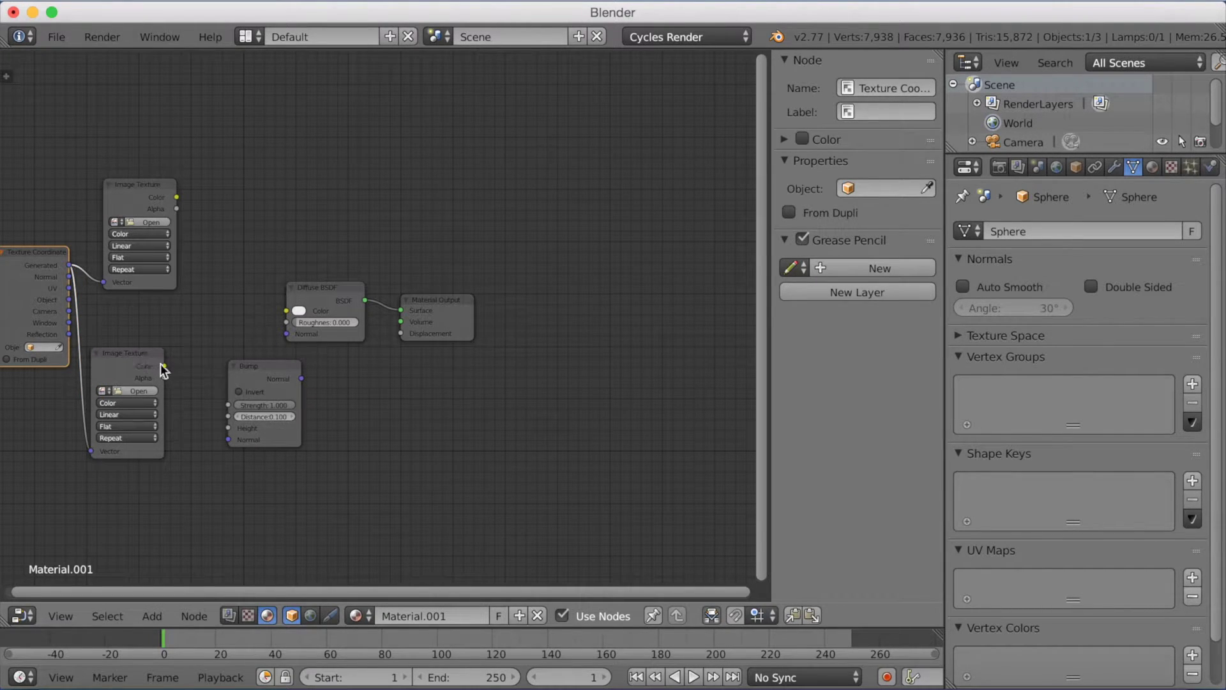
left_click_drag(163, 366, 222, 427)
Step: Set the lower texture to Non-Color Data and both textures' projection to Sphere
left_click(128, 404)
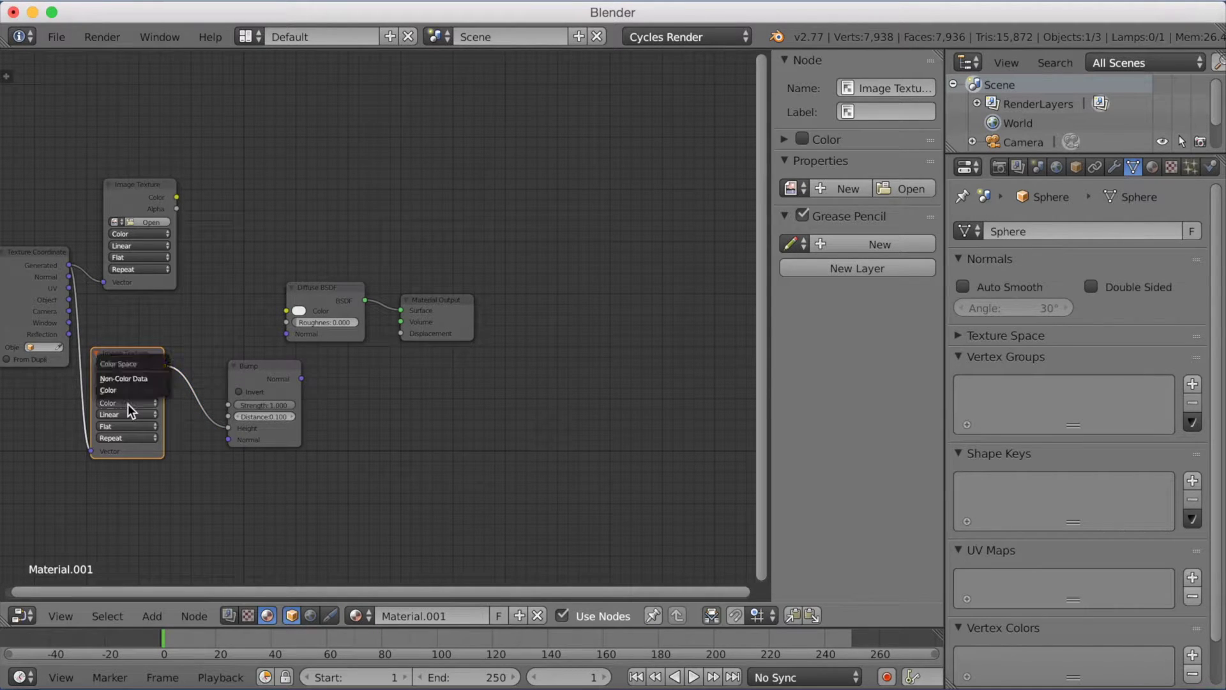
left_click(128, 382)
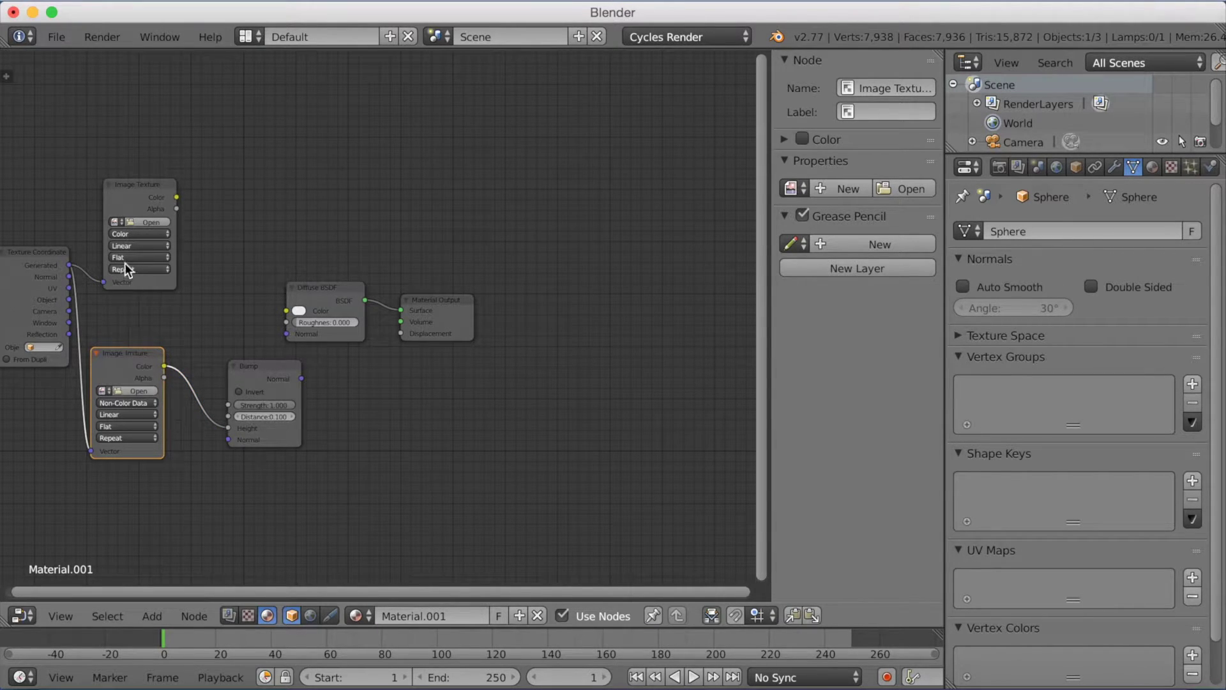
left_click(123, 422)
left_click(116, 385)
left_click(148, 258)
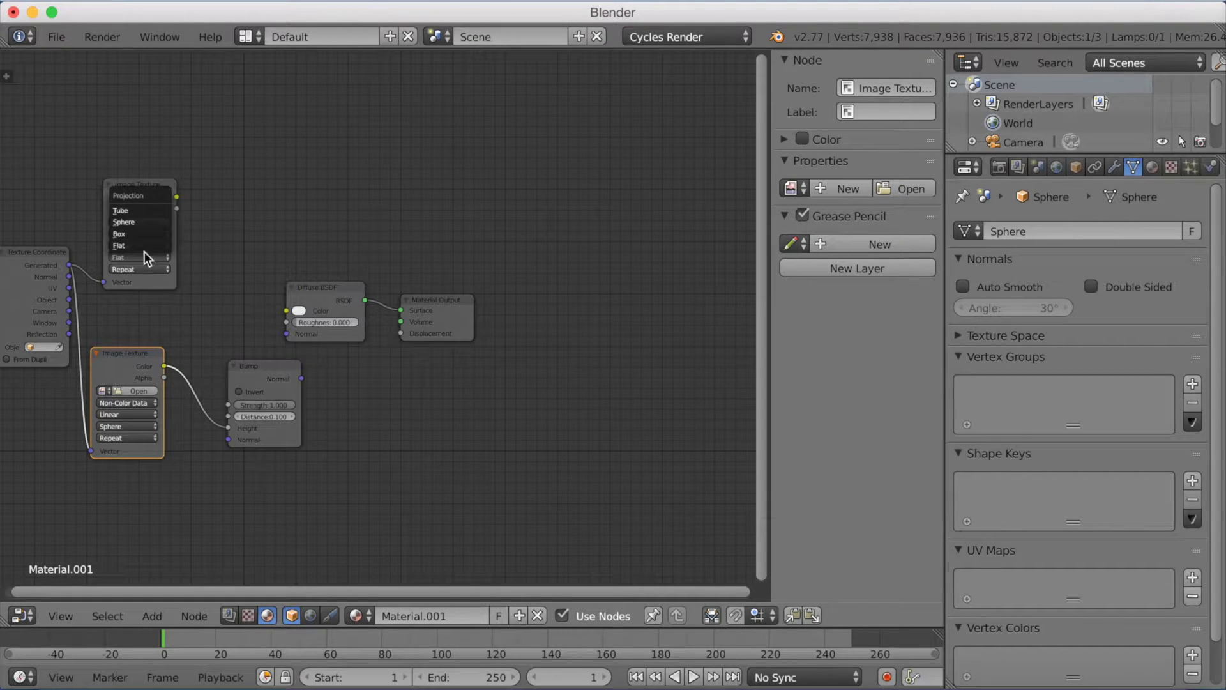
left_click(134, 225)
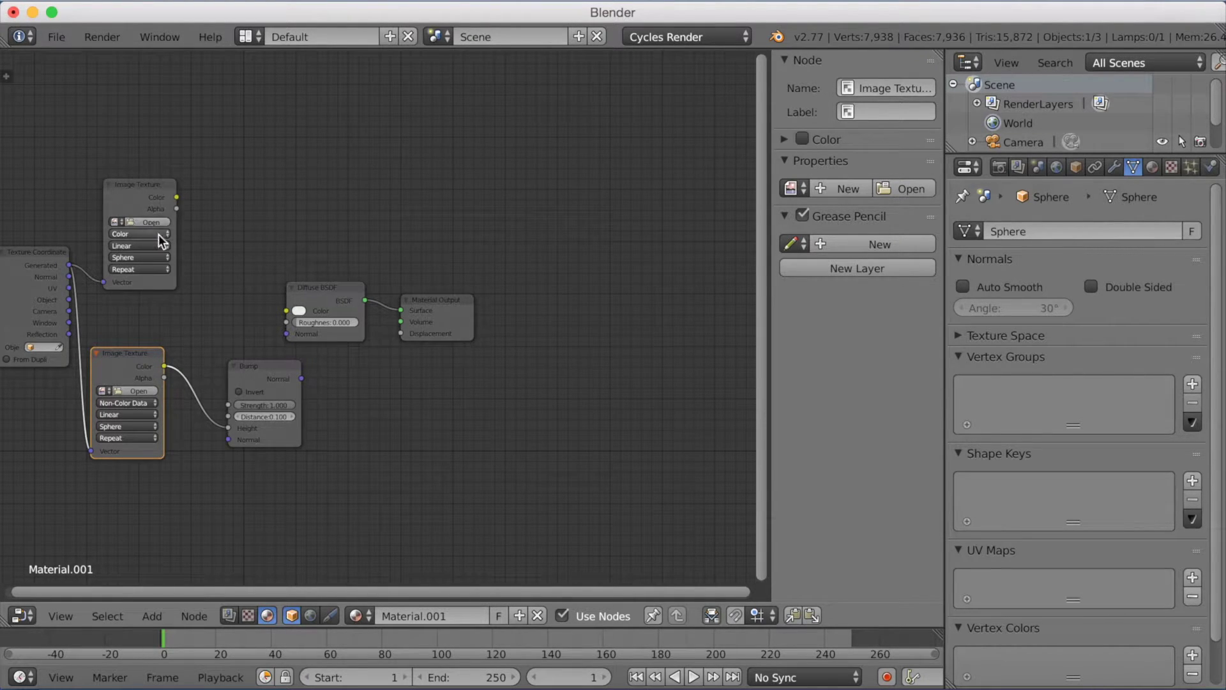
Step: Link the upper texture Color to Diffuse Color and Bump to Diffuse Normal
left_click_drag(178, 198, 285, 310)
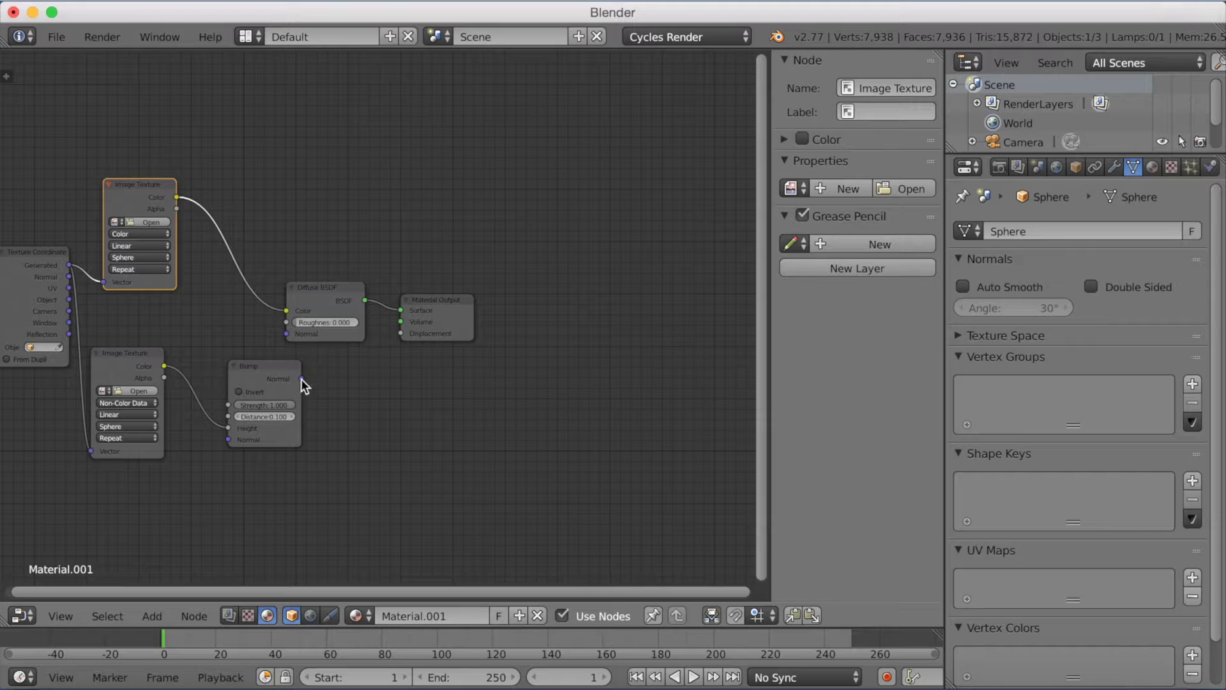
left_click_drag(301, 379, 233, 367)
middle_click_drag(146, 318, 186, 315)
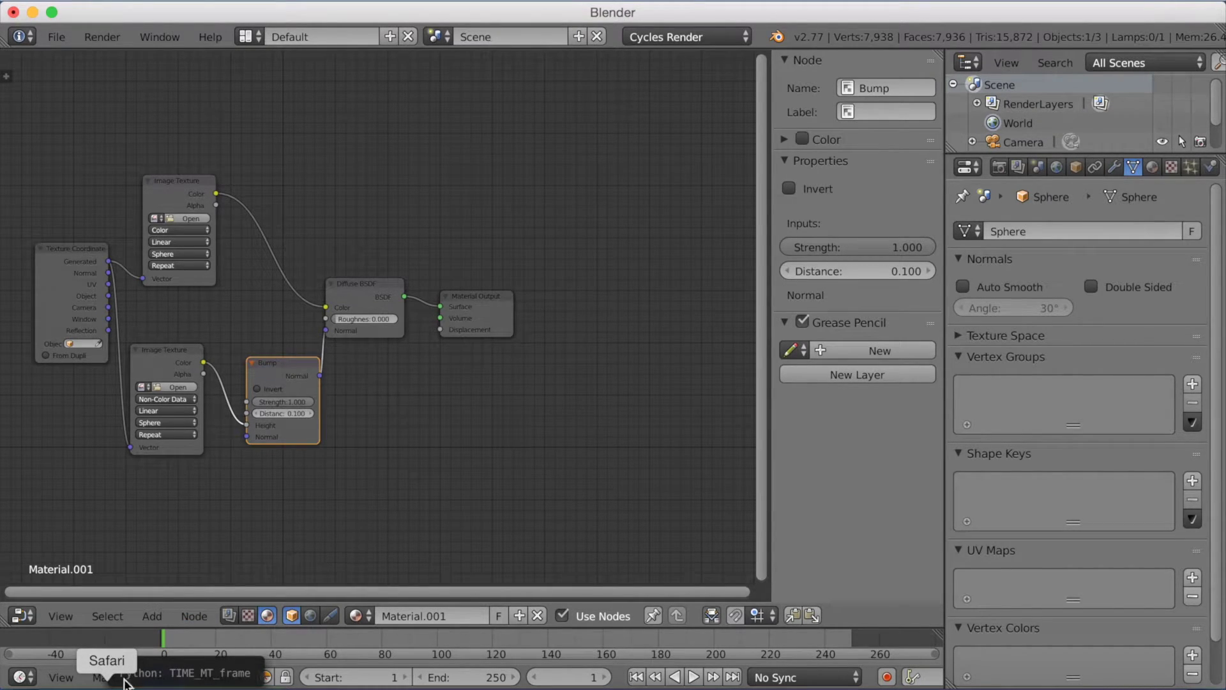
scroll(159, 481, "left", 5, "ctrl")
scroll(158, 482, "left", 3, "ctrl")
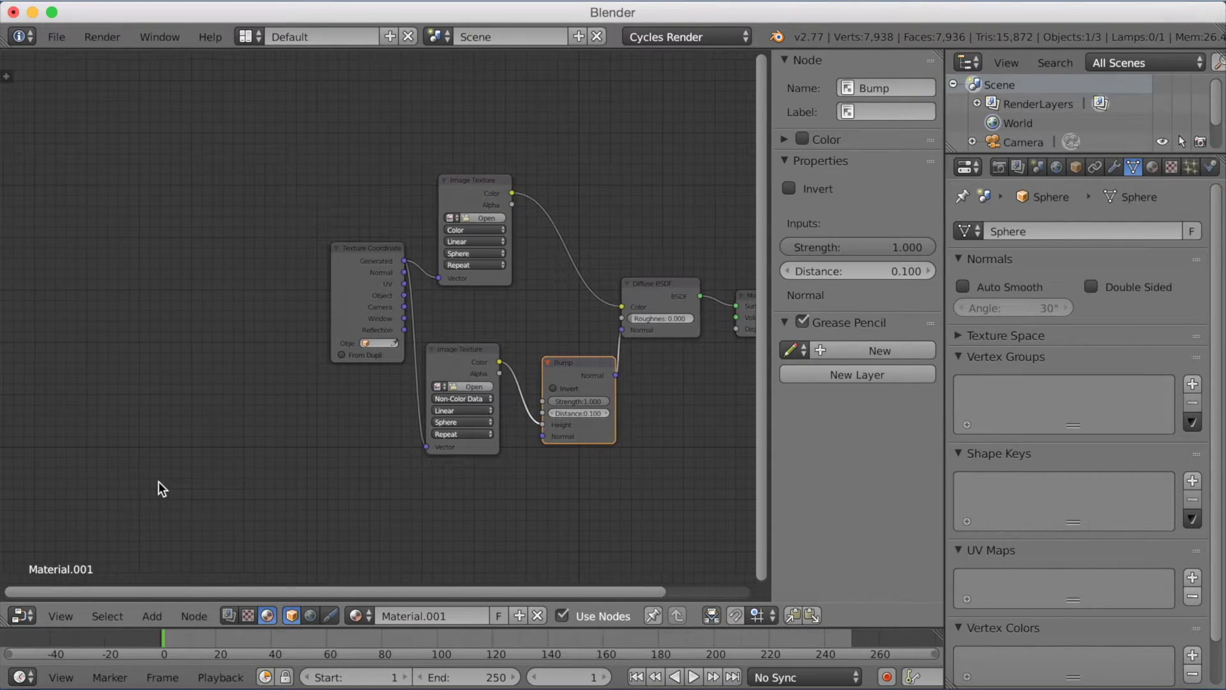
key("super+Tab")
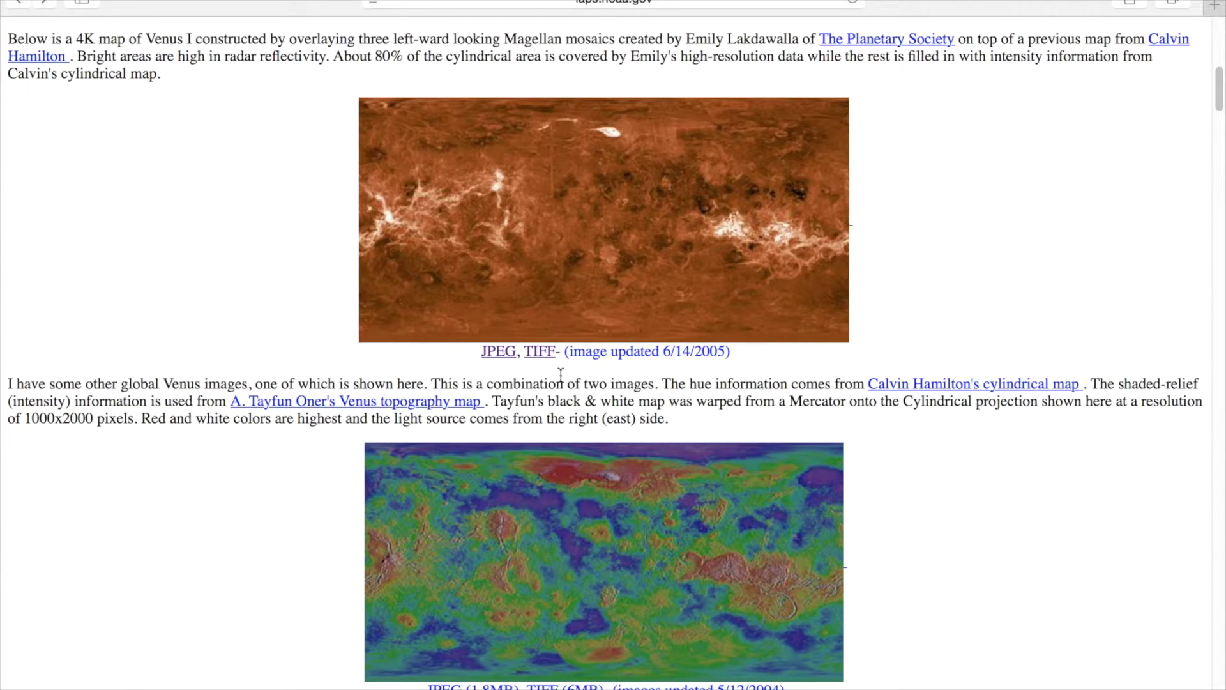
Step: Open the full-size TIFF Venus map and save it to the Tutorial Download Folder
scroll(561, 375, "up", 1)
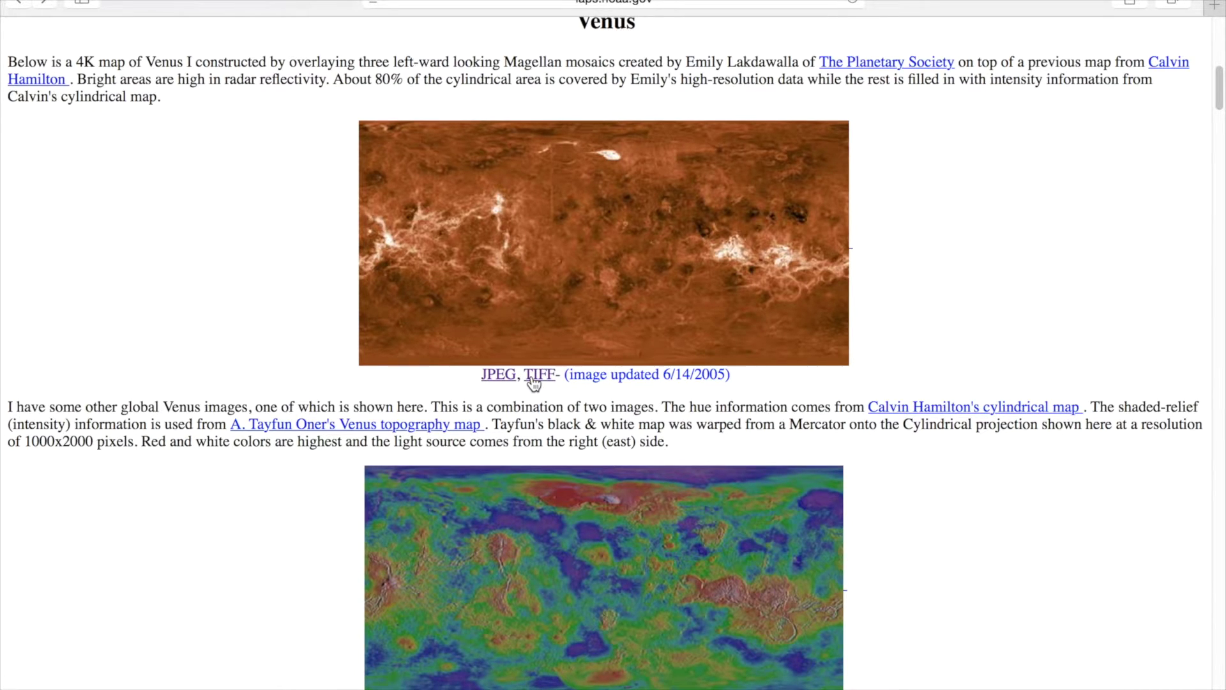
left_click(532, 376)
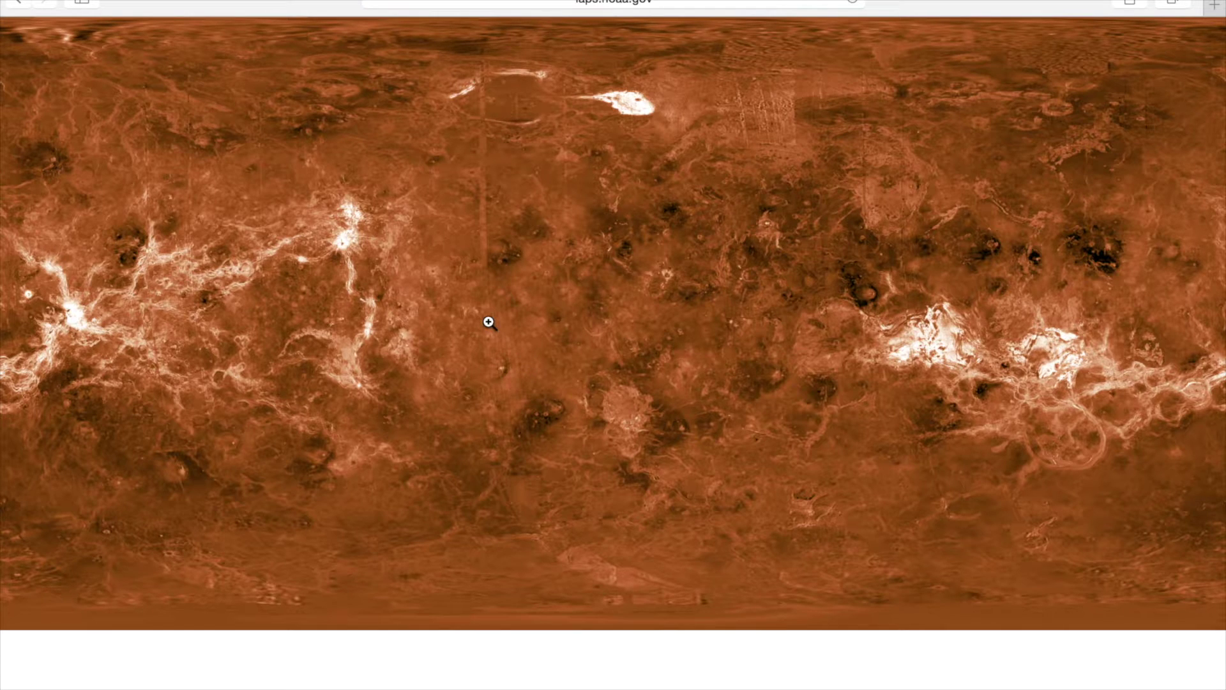
right_click(479, 306)
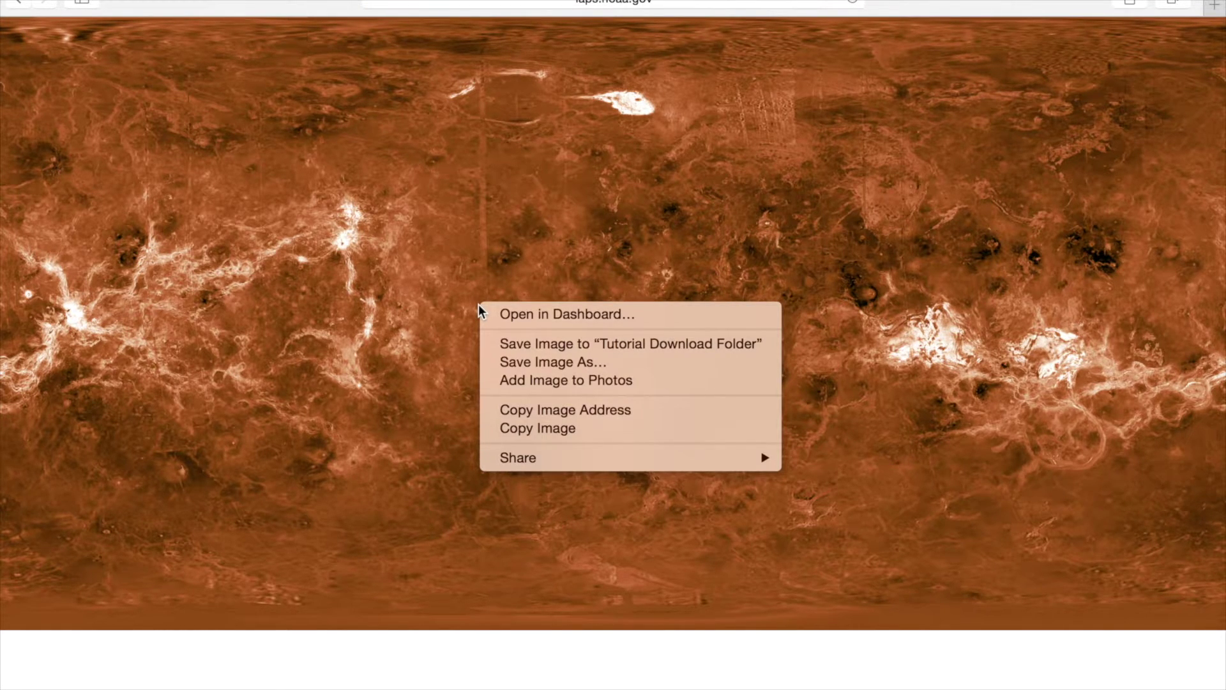
left_click(567, 342)
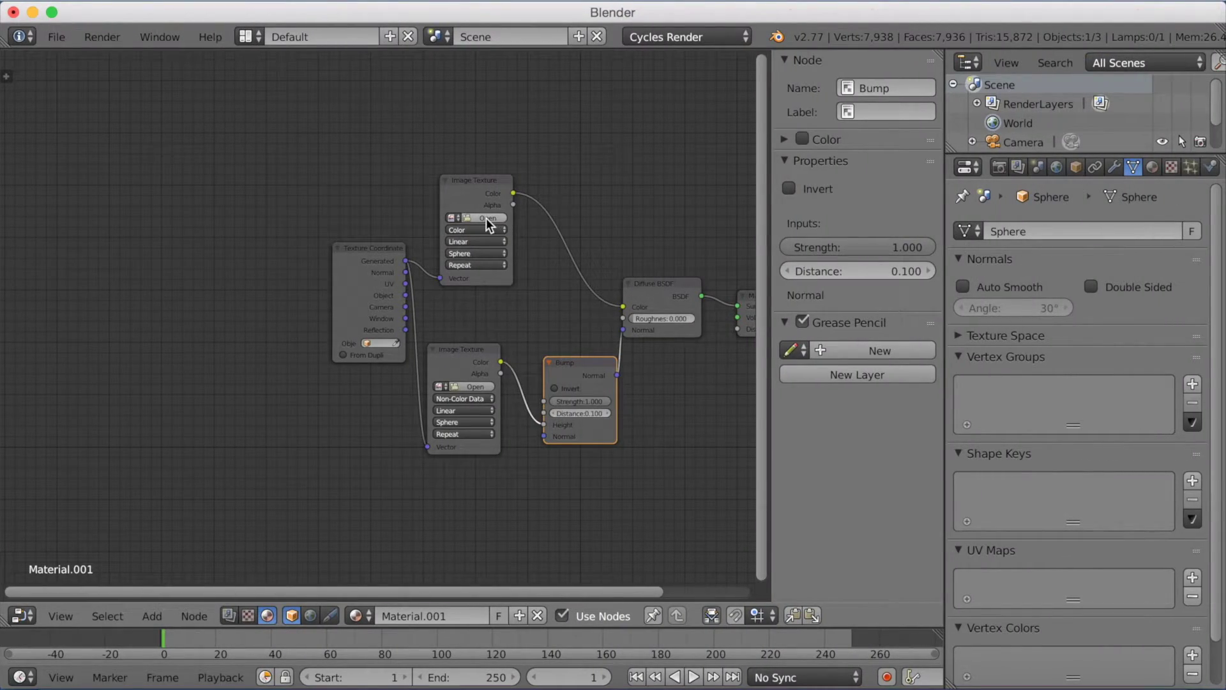
Step: Load venus4_rgb_cyl_www.tif from Documents/Tutorial Download Folder into the upper Image Texture node
left_click(486, 217)
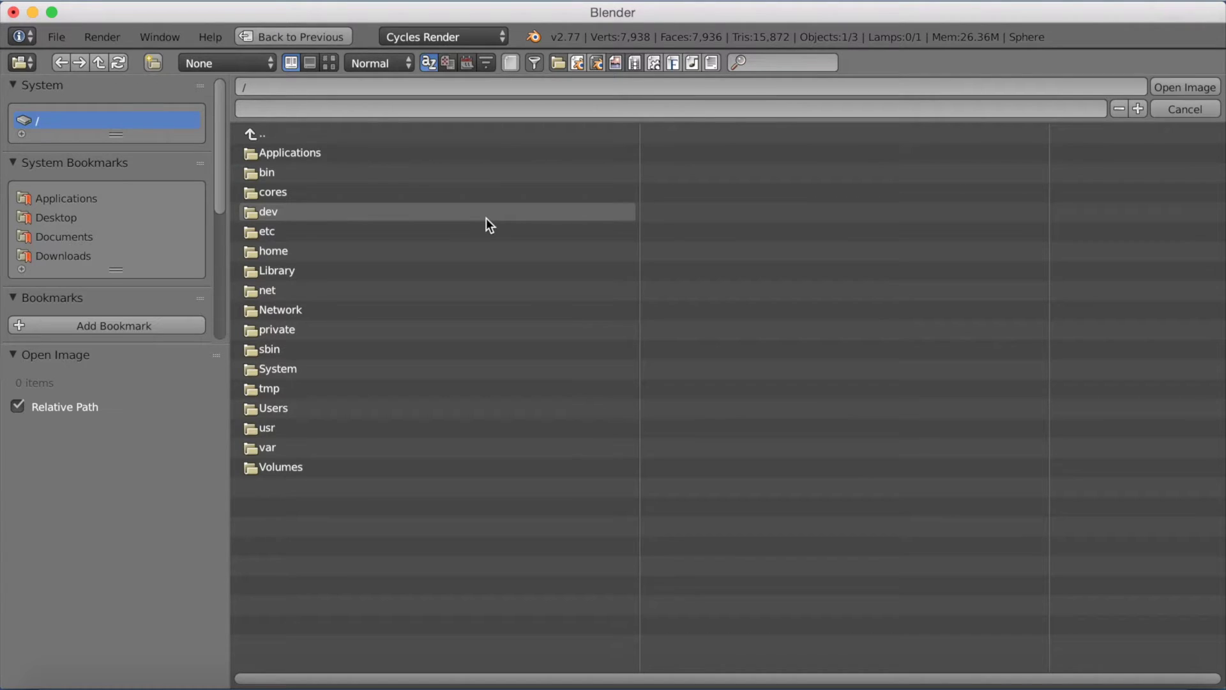
left_click(278, 407)
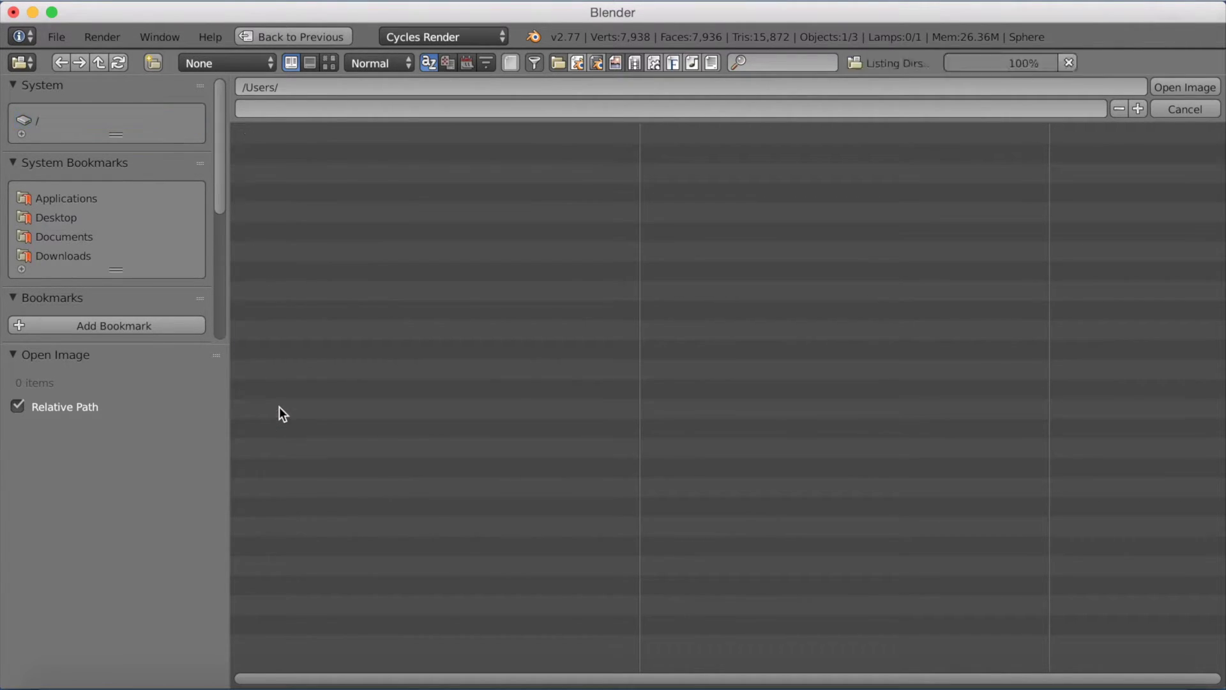
left_click(266, 171)
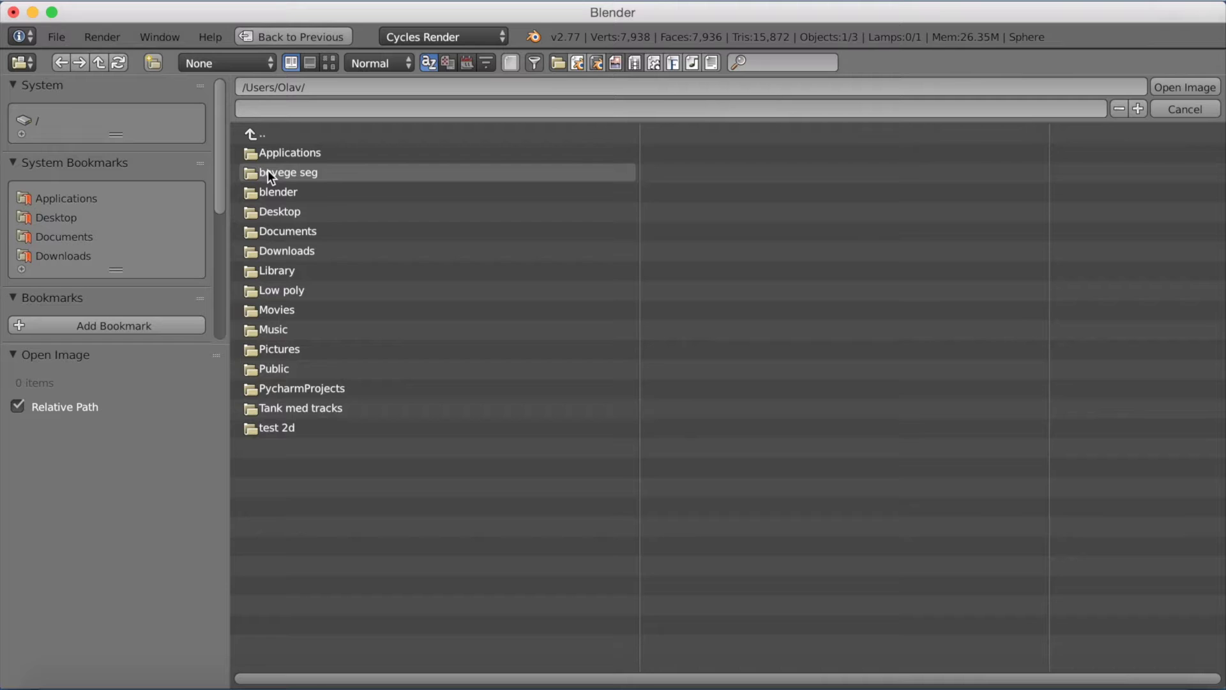
left_click(326, 230)
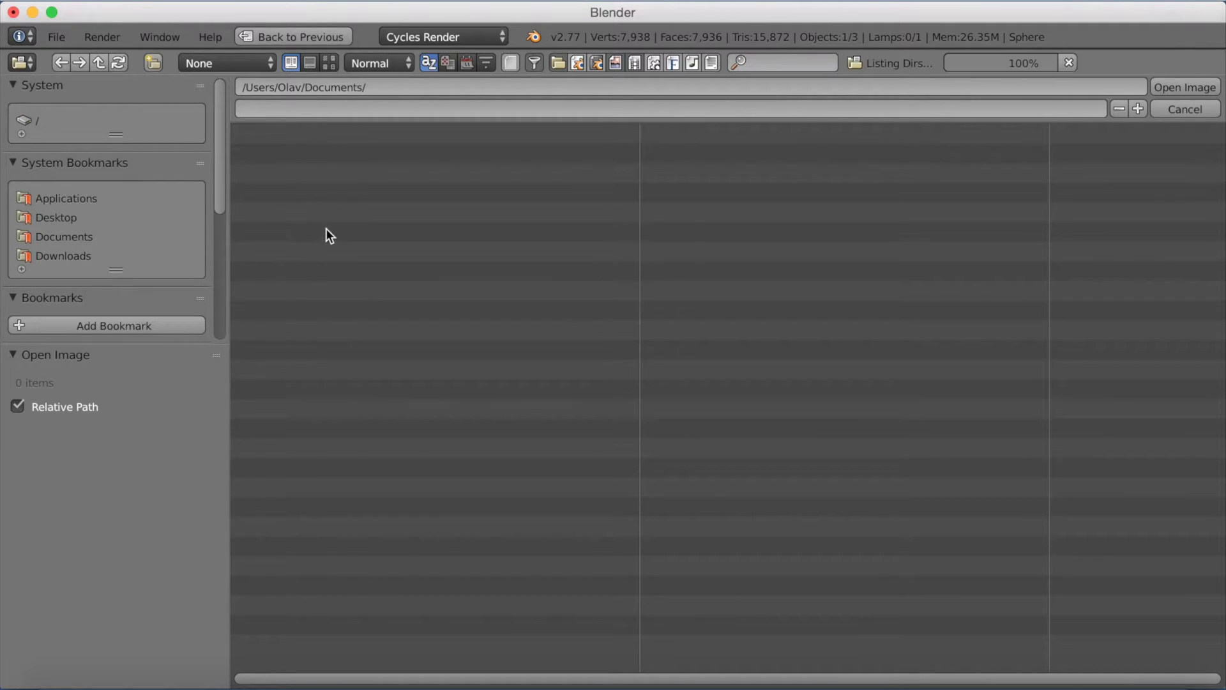
left_click(334, 605)
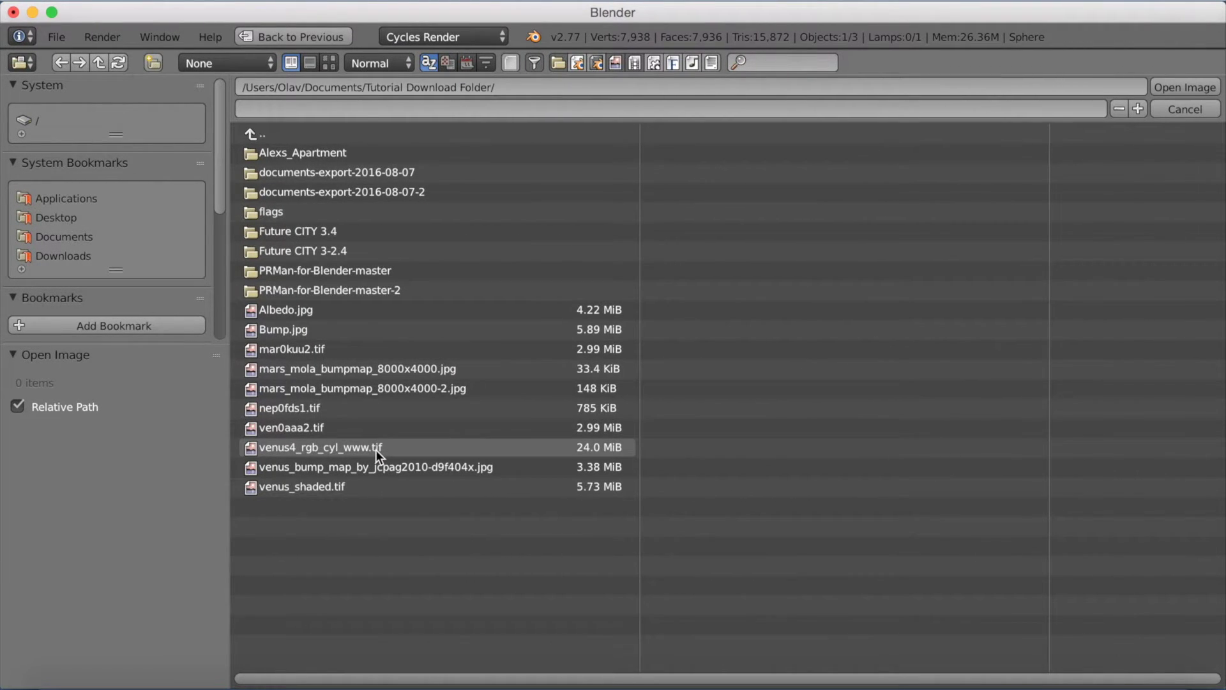
left_click(375, 450)
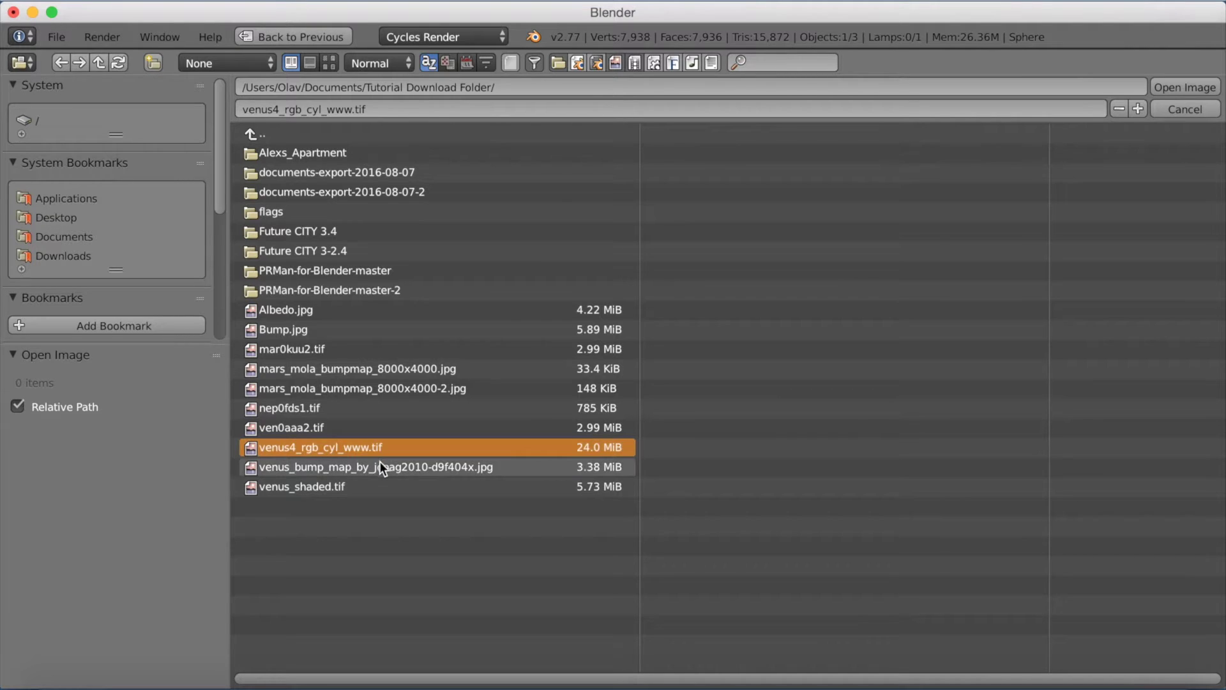
left_click(1193, 90)
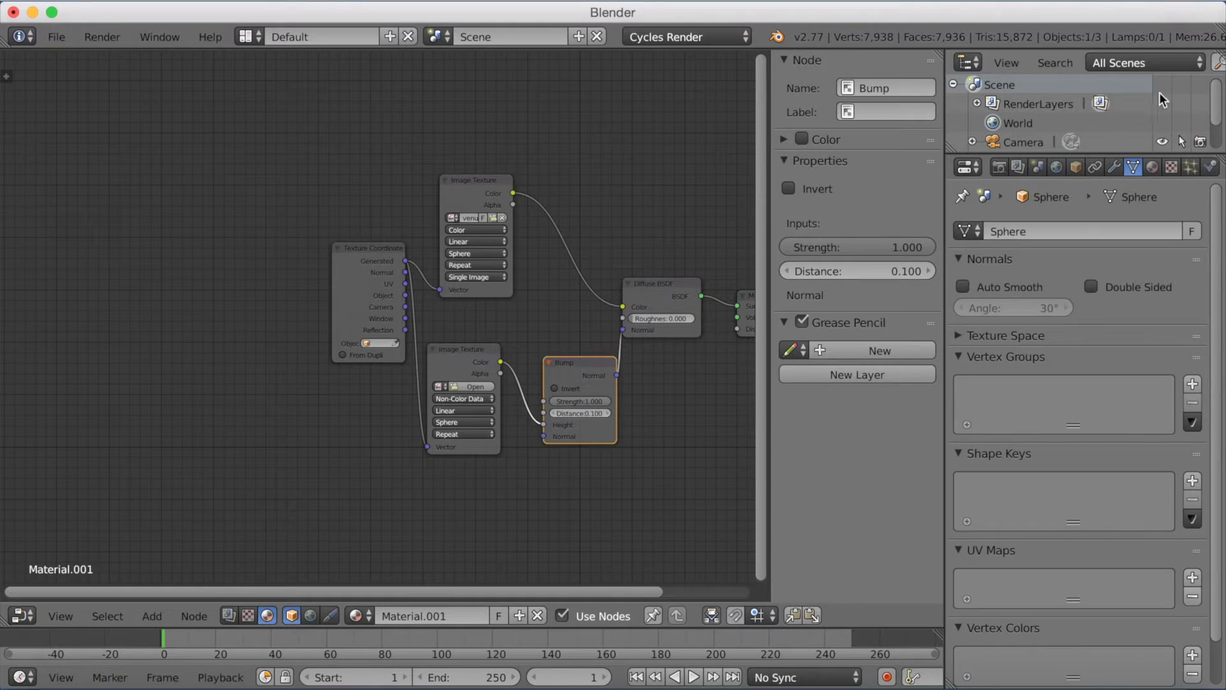
Step: Load venus_bump_map_by_jcpag2010-d9f404x.jpg from the Tutorial Download Folder into the lower Non-Color Image Texture
left_click(479, 382)
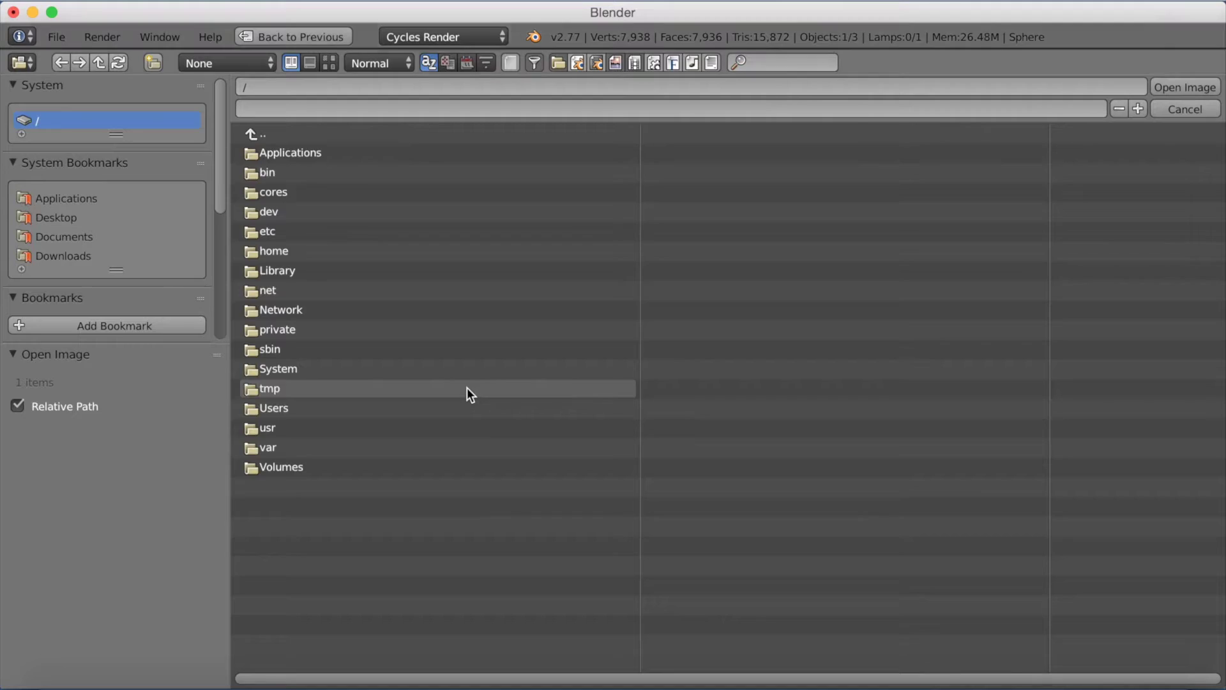
left_click(290, 405)
left_click(274, 174)
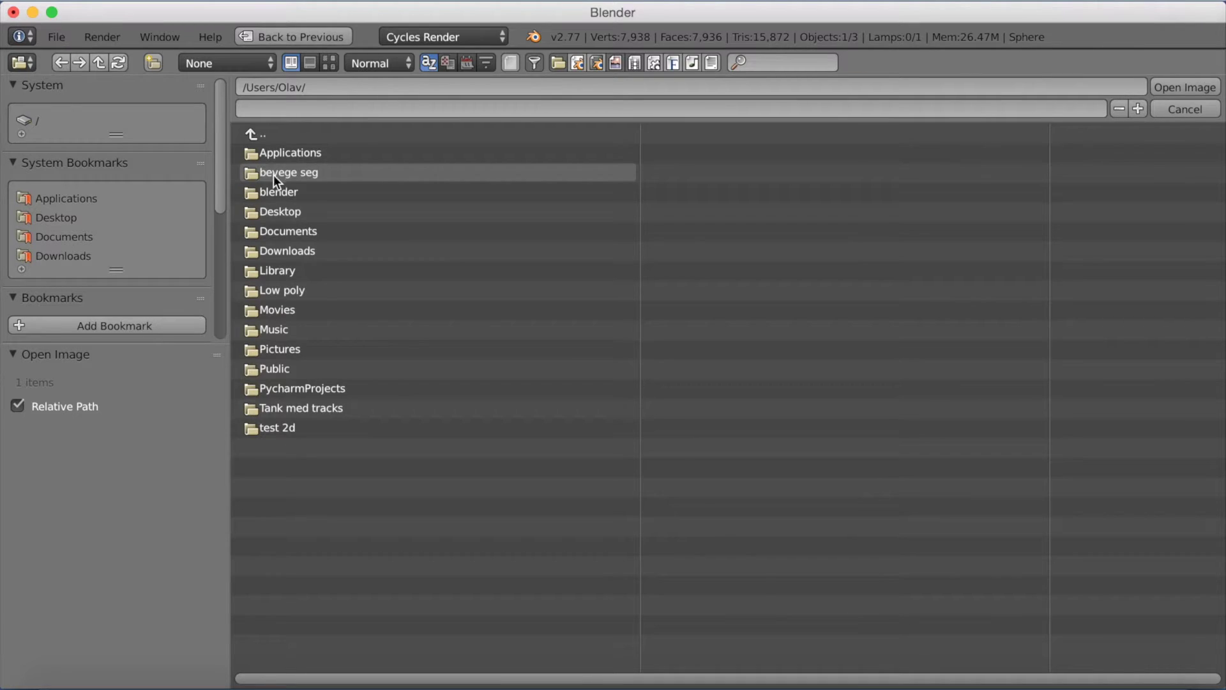
left_click(288, 230)
left_click(279, 603)
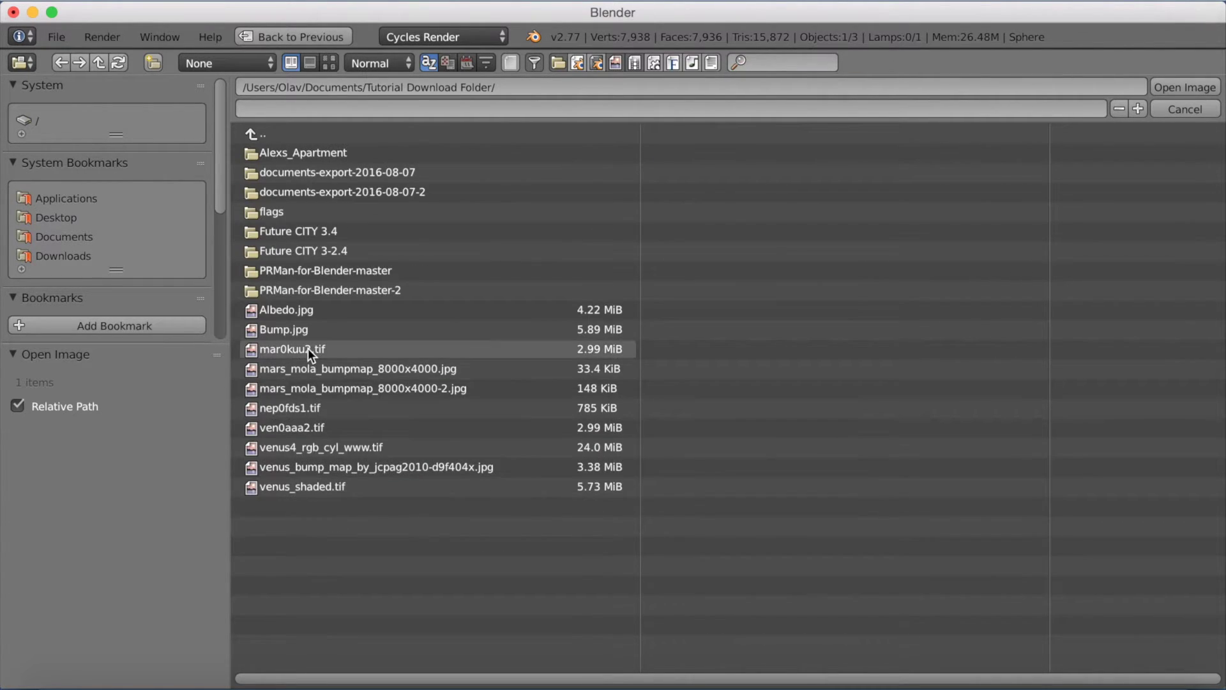
left_click(320, 459)
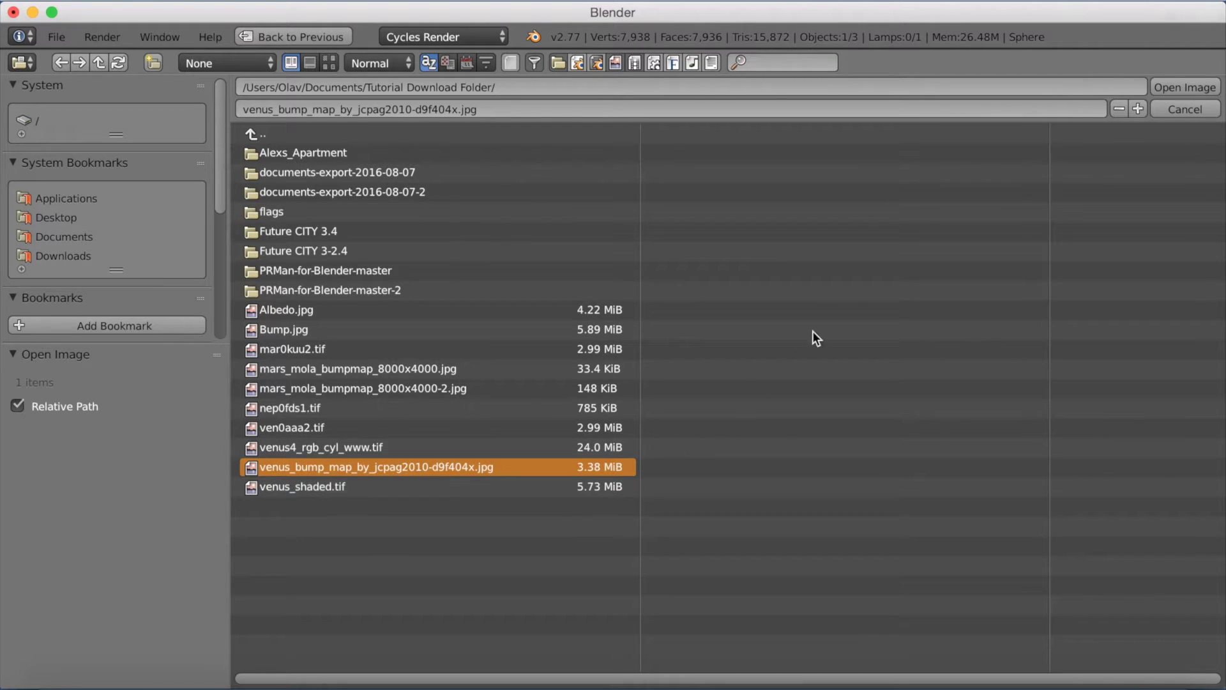
left_click(1187, 83)
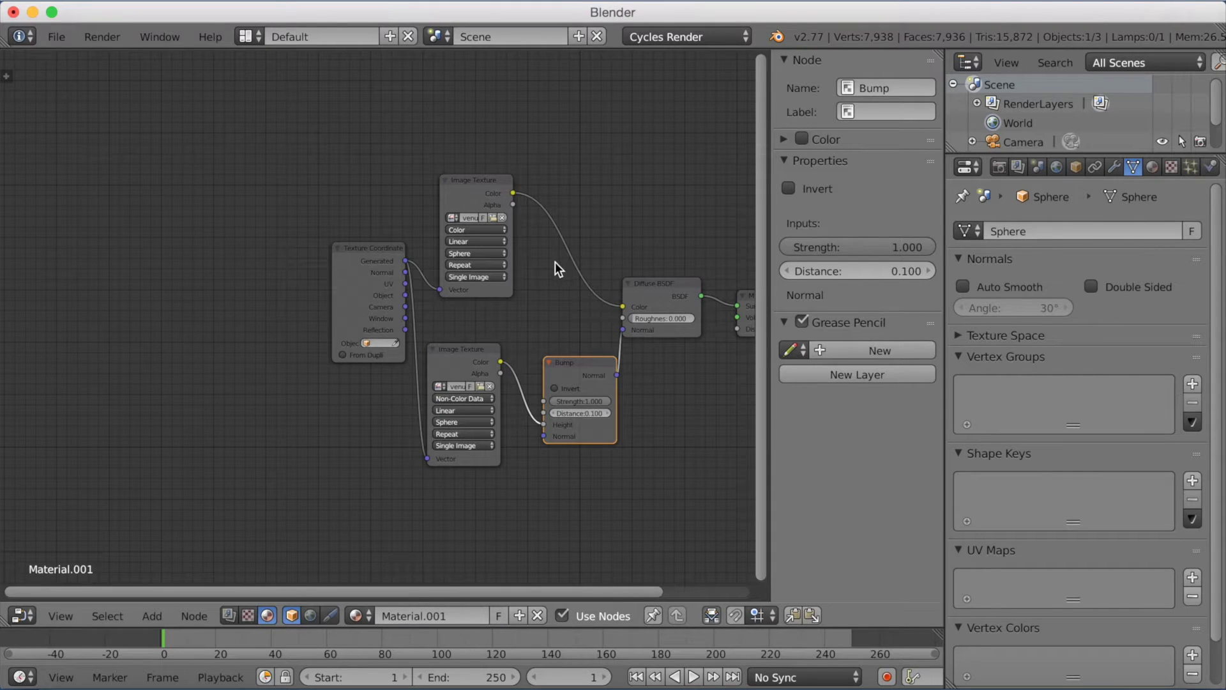
Step: Pan the node graph to show the Material Output, then switch the area to the 3D View
middle_click_drag(554, 262, 399, 270)
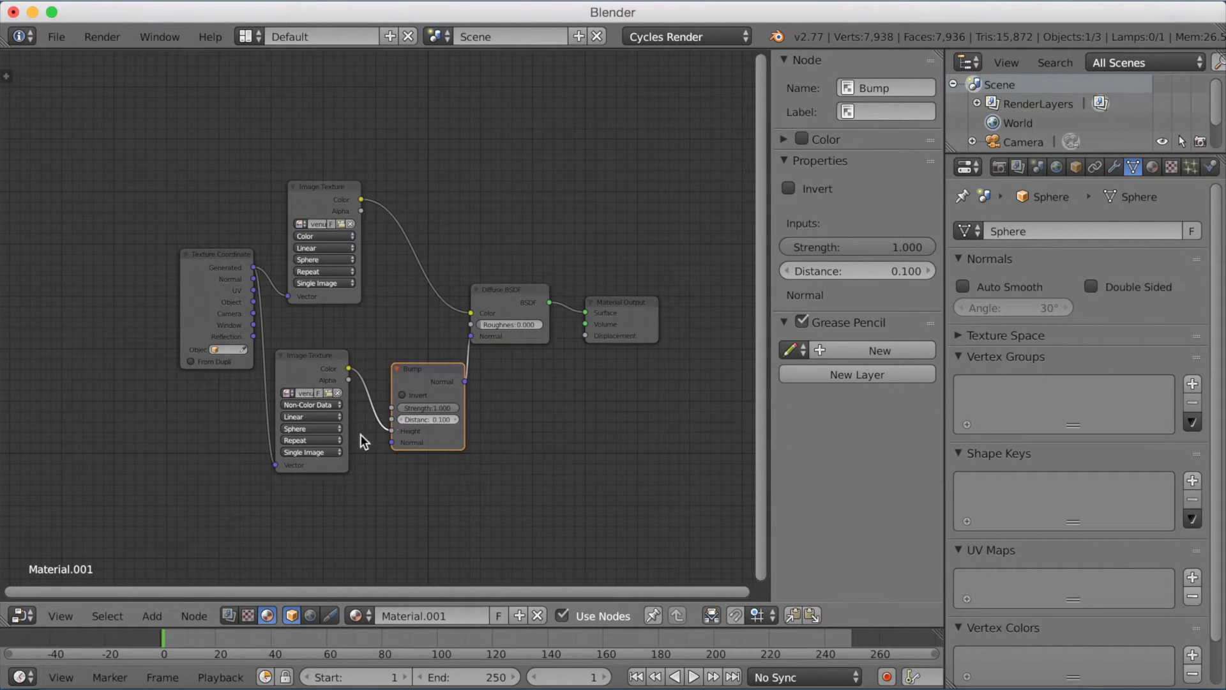
left_click(23, 617)
left_click(22, 594)
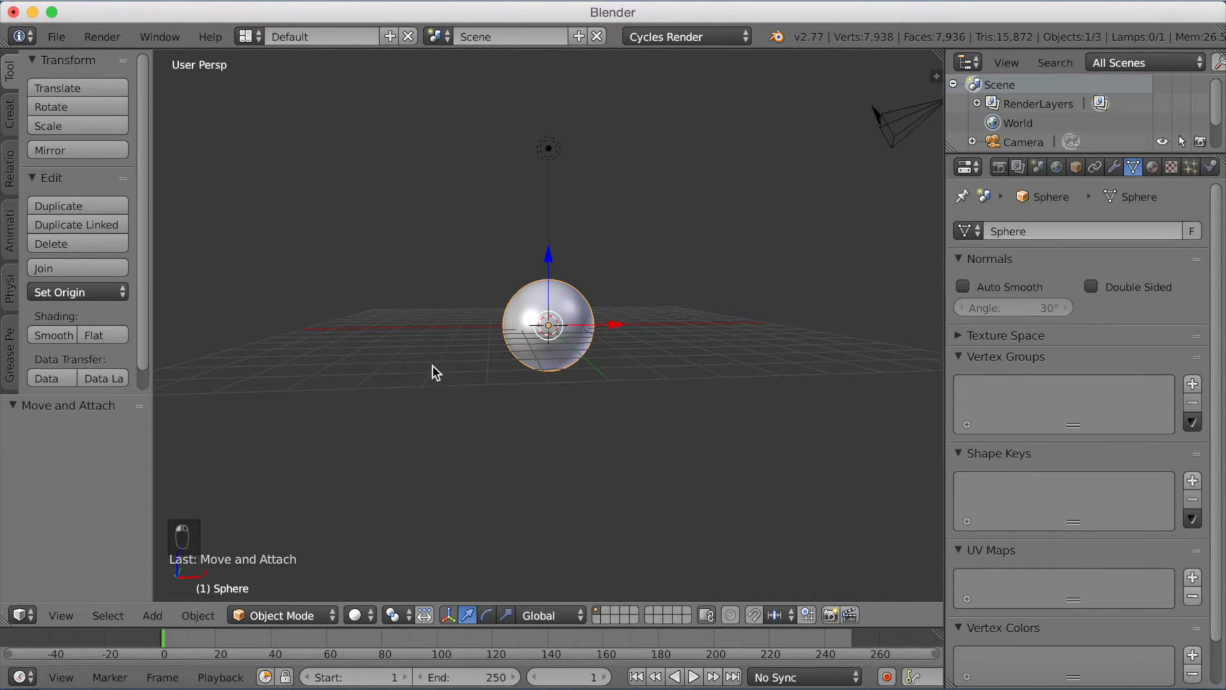
Step: Set viewport shading to Rendered, then zoom in and orbit around the Venus sphere
left_click(357, 615)
left_click(405, 489)
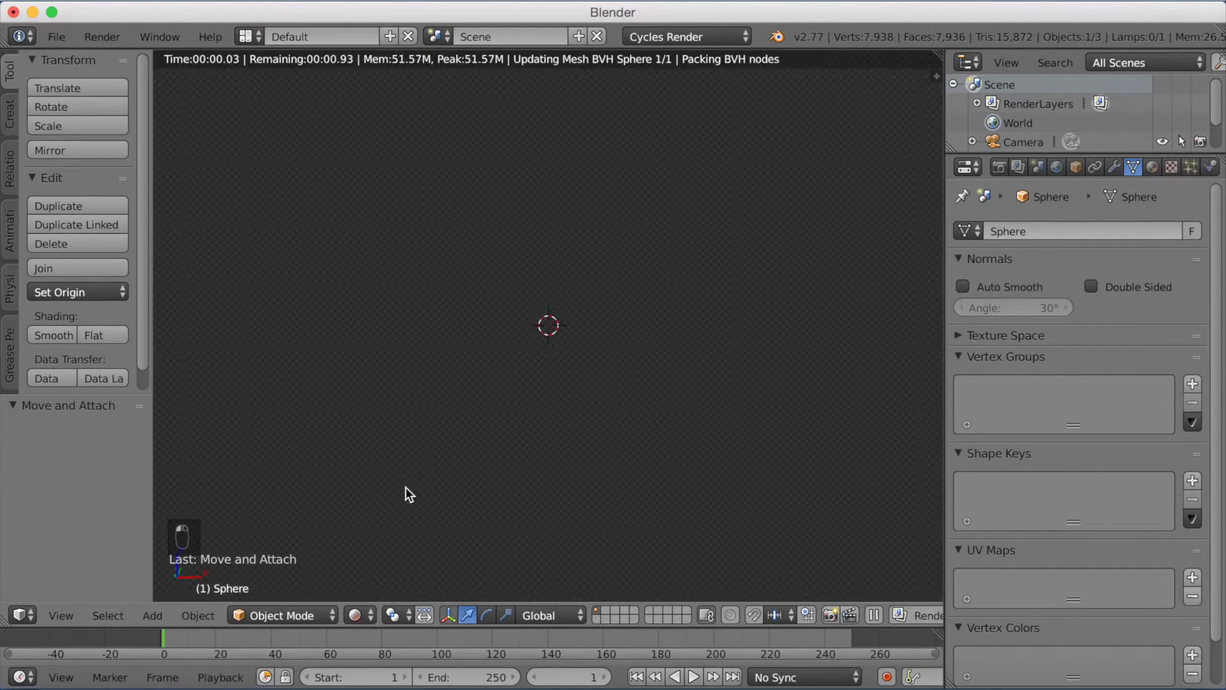
scroll(705, 346, "up", 6)
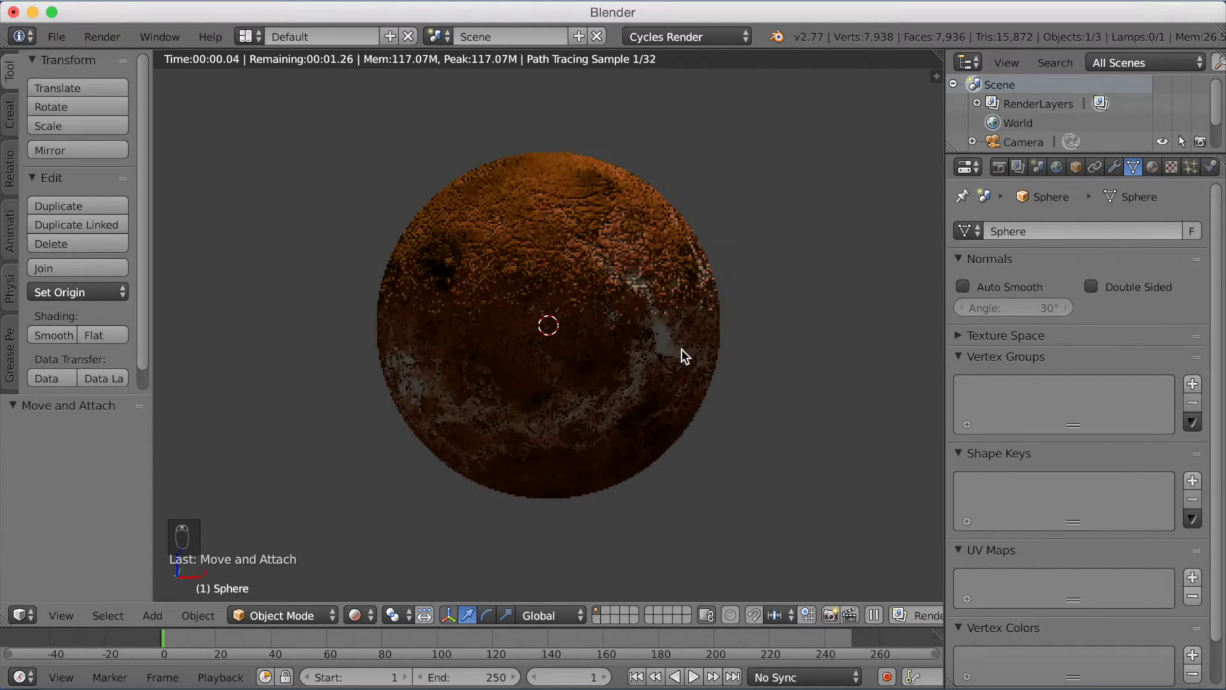
middle_click_drag(681, 344, 612, 395)
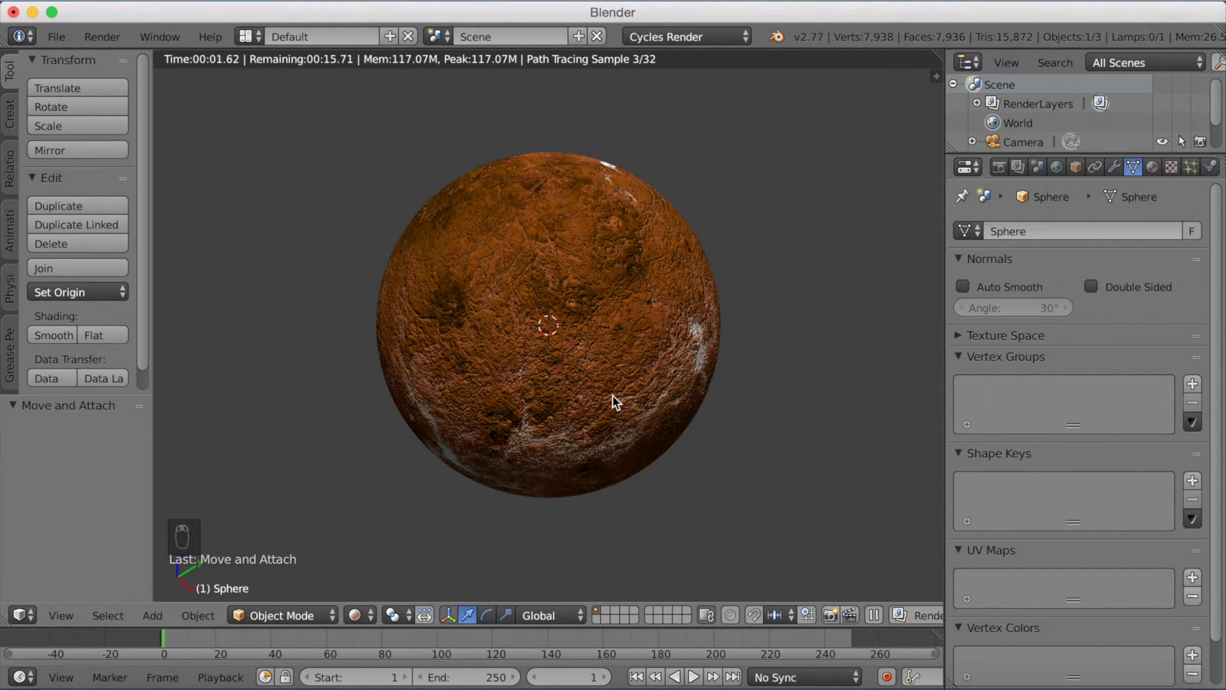
Step: In the Node Editor, set the Bump node's Strength to 0.15
left_click(29, 616)
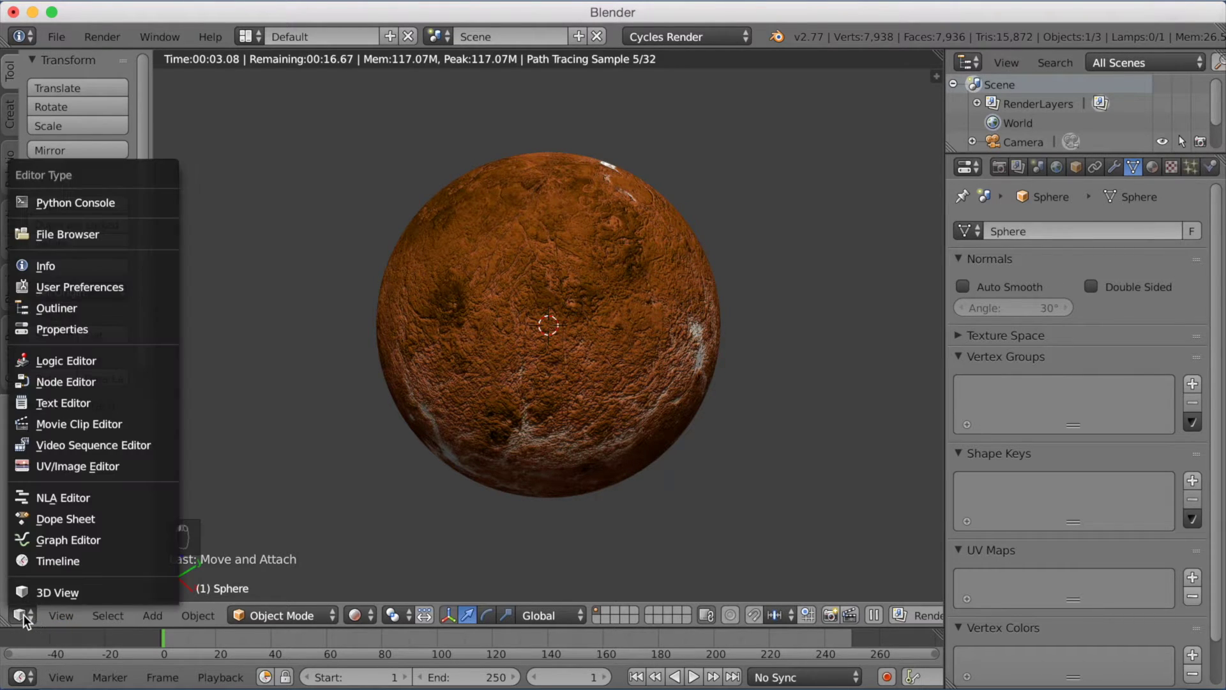
left_click(57, 376)
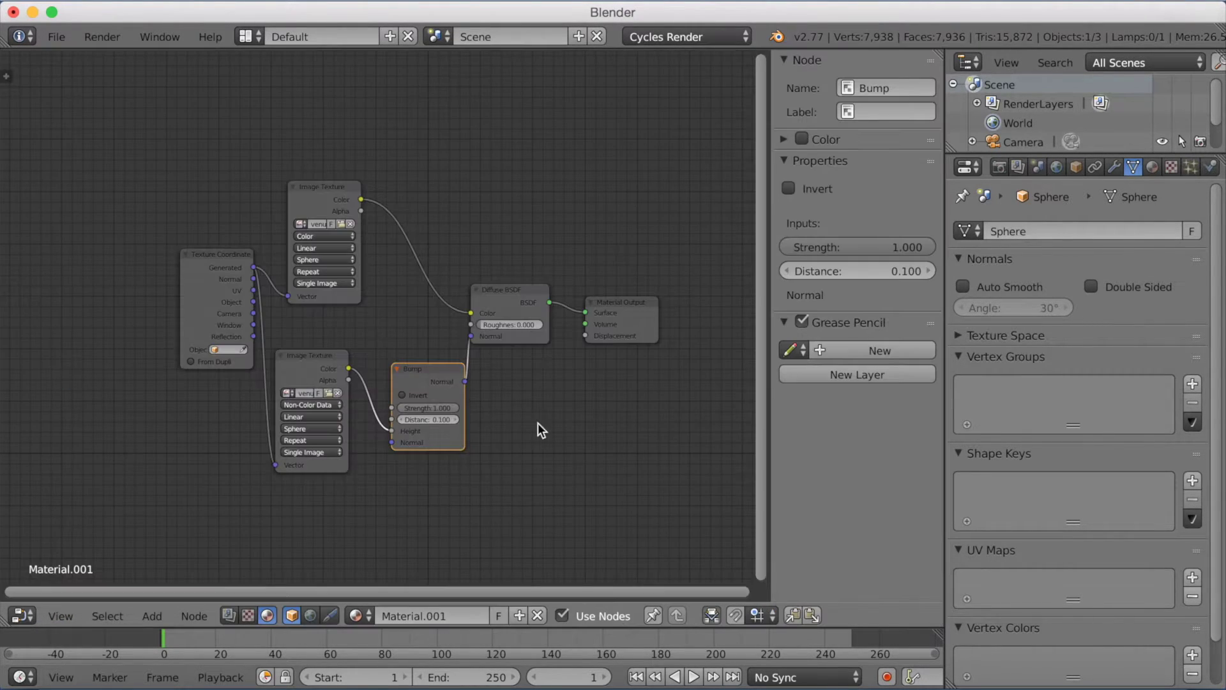
left_click(432, 408)
type("0.15")
key("Return")
Step: Return to the 3D View, zooming and orbiting to inspect the softer planet relief
left_click(24, 616)
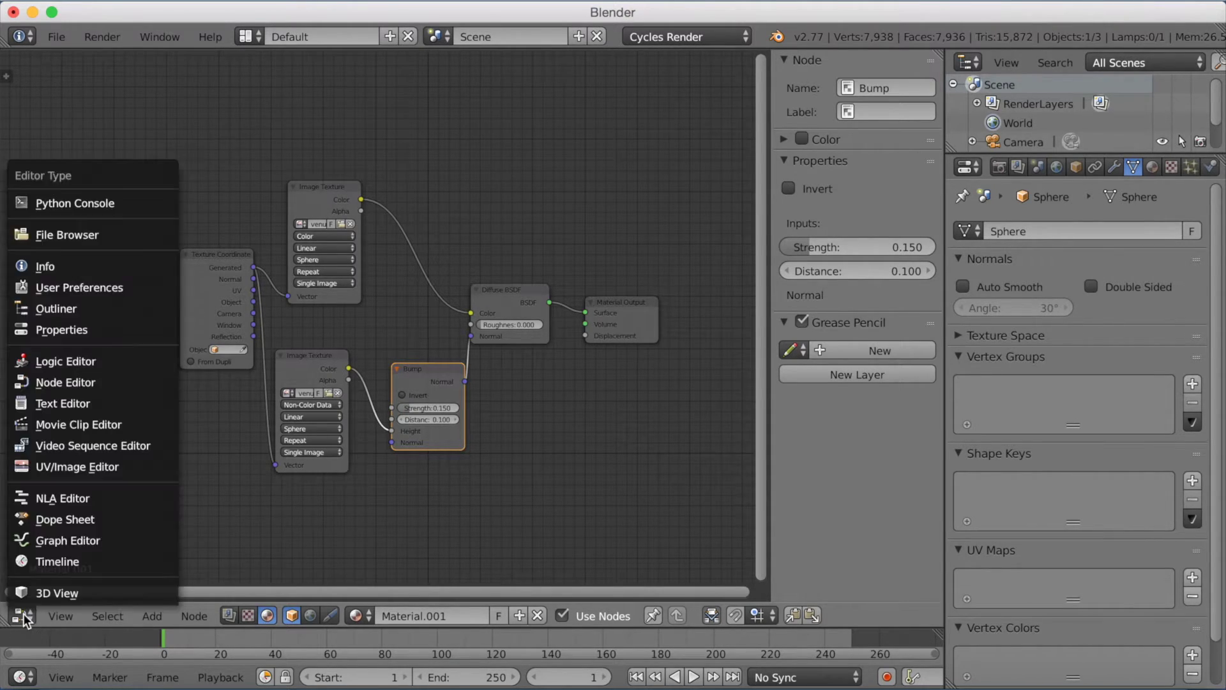
left_click(45, 592)
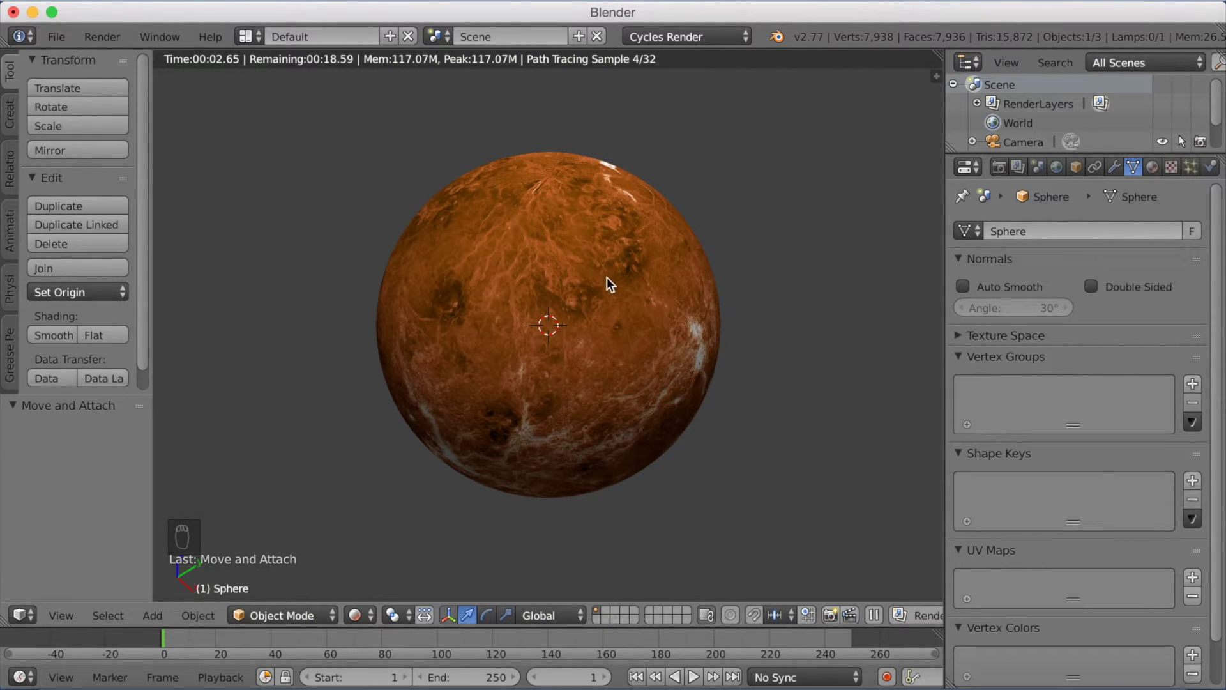
scroll(604, 278, "up", 3)
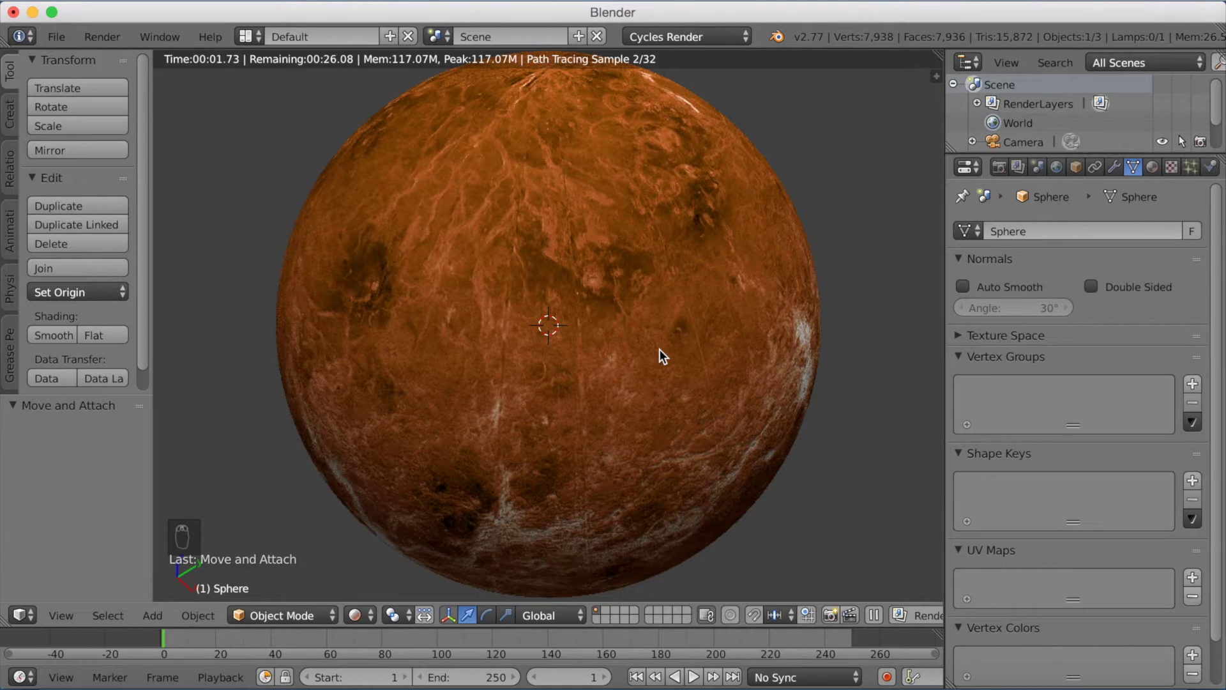
middle_click_drag(659, 349, 726, 309)
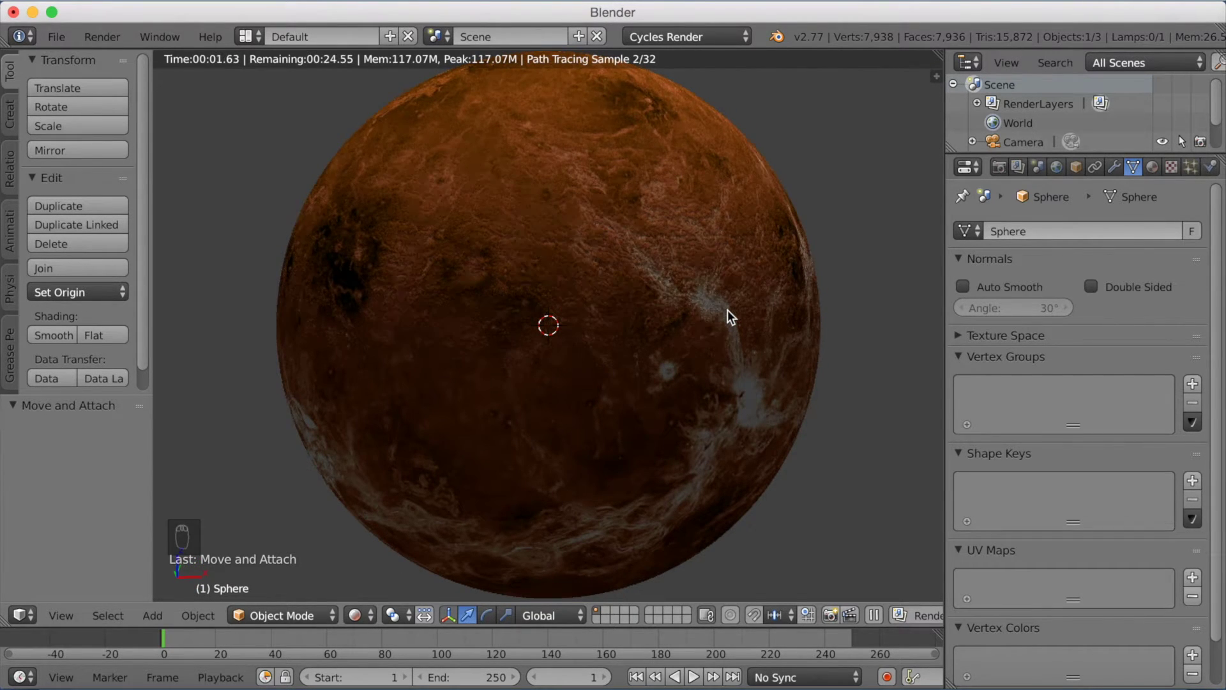
middle_click_drag(727, 310, 665, 348)
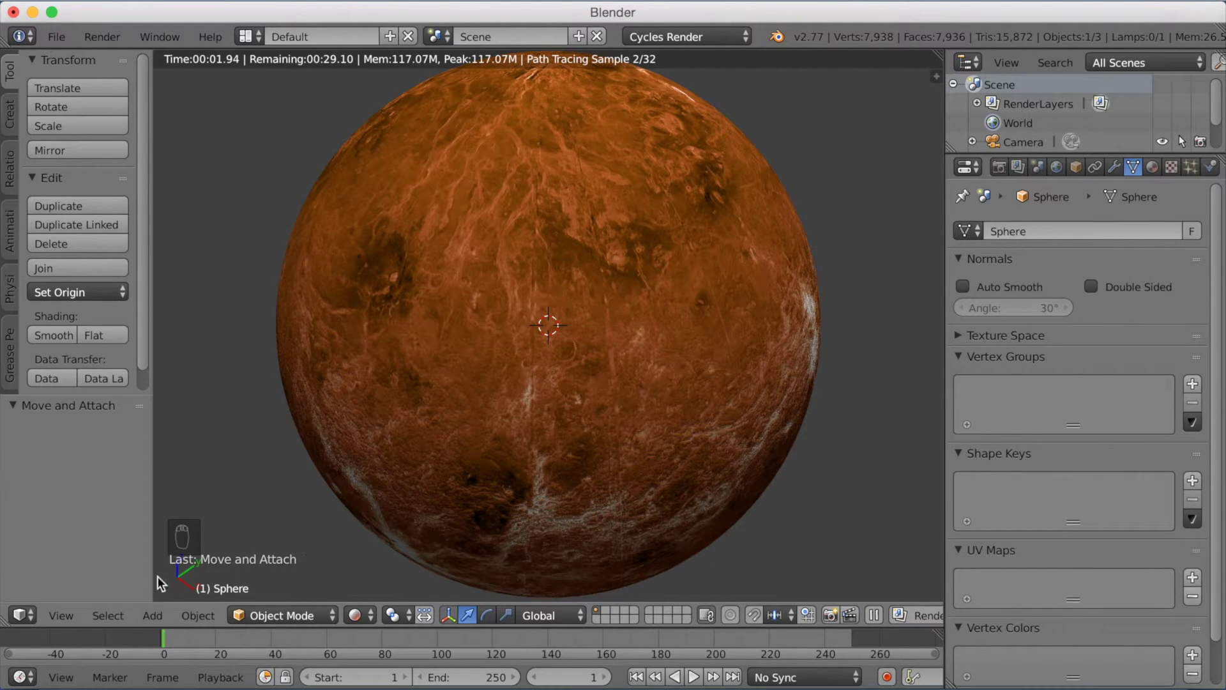
left_click(28, 611)
Step: In the Node Editor, lower the Bump Strength to 0.1
left_click(57, 381)
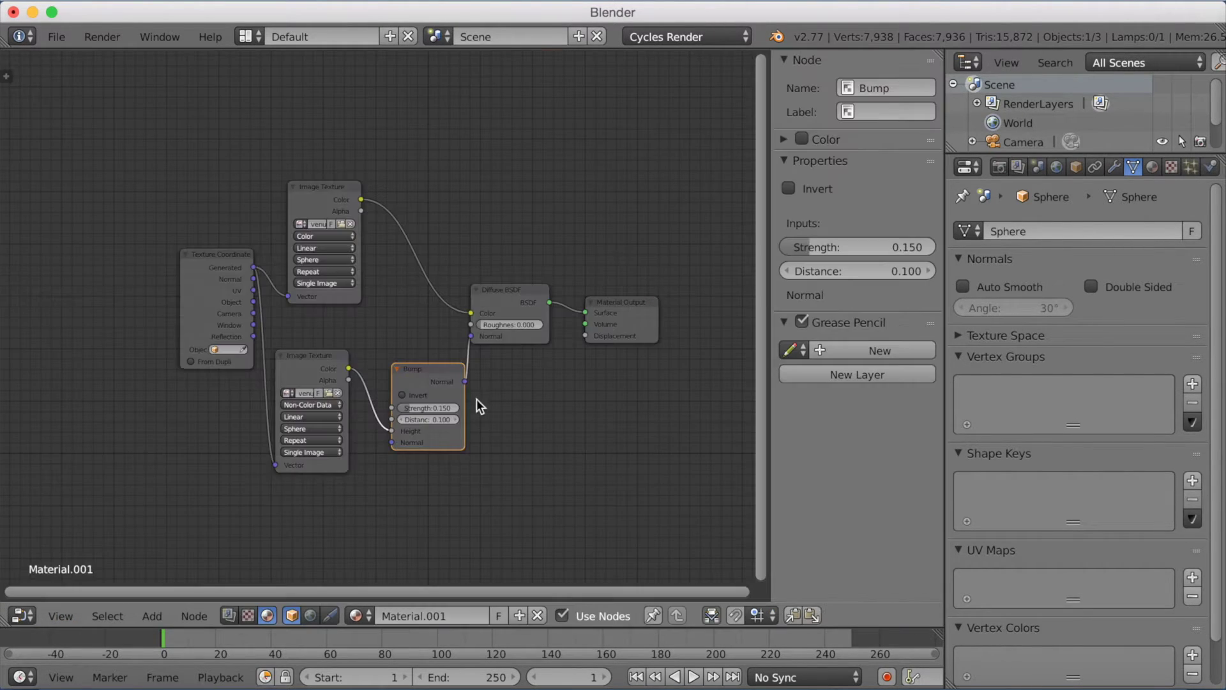
left_click(416, 408)
type("0.1")
key("Return")
Step: Return to the 3D View, zoom out to the whole planet and show the World settings
left_click(25, 618)
left_click(39, 594)
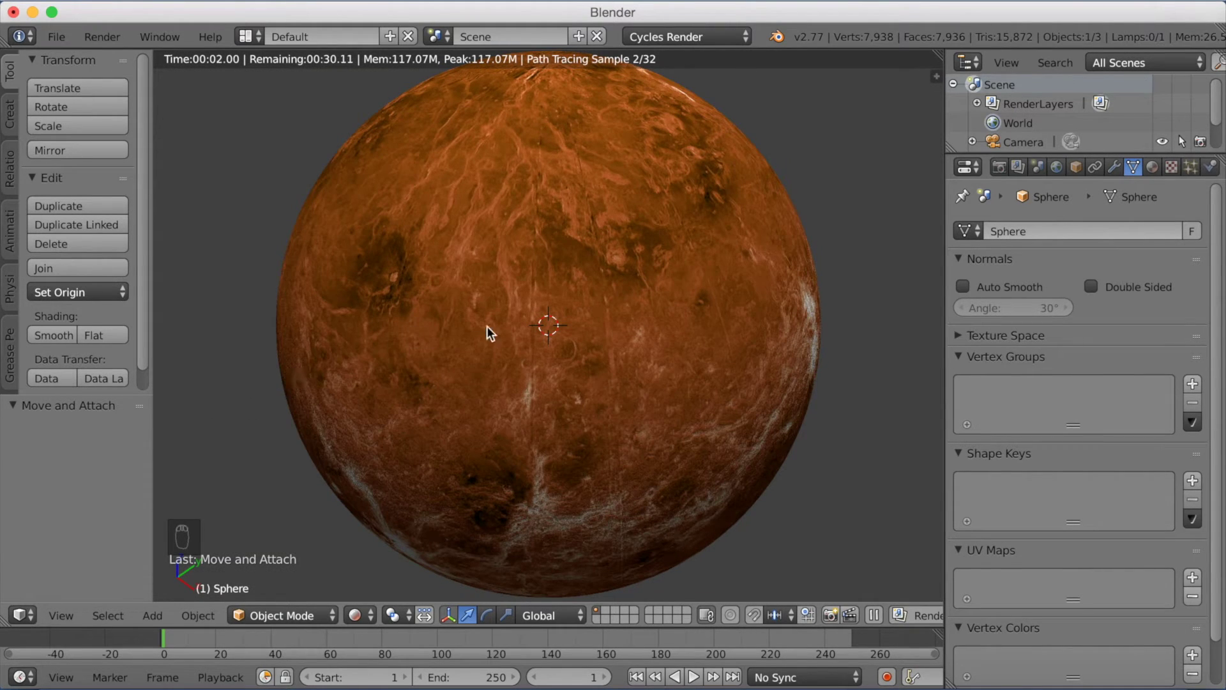
scroll(486, 318, "down", 3)
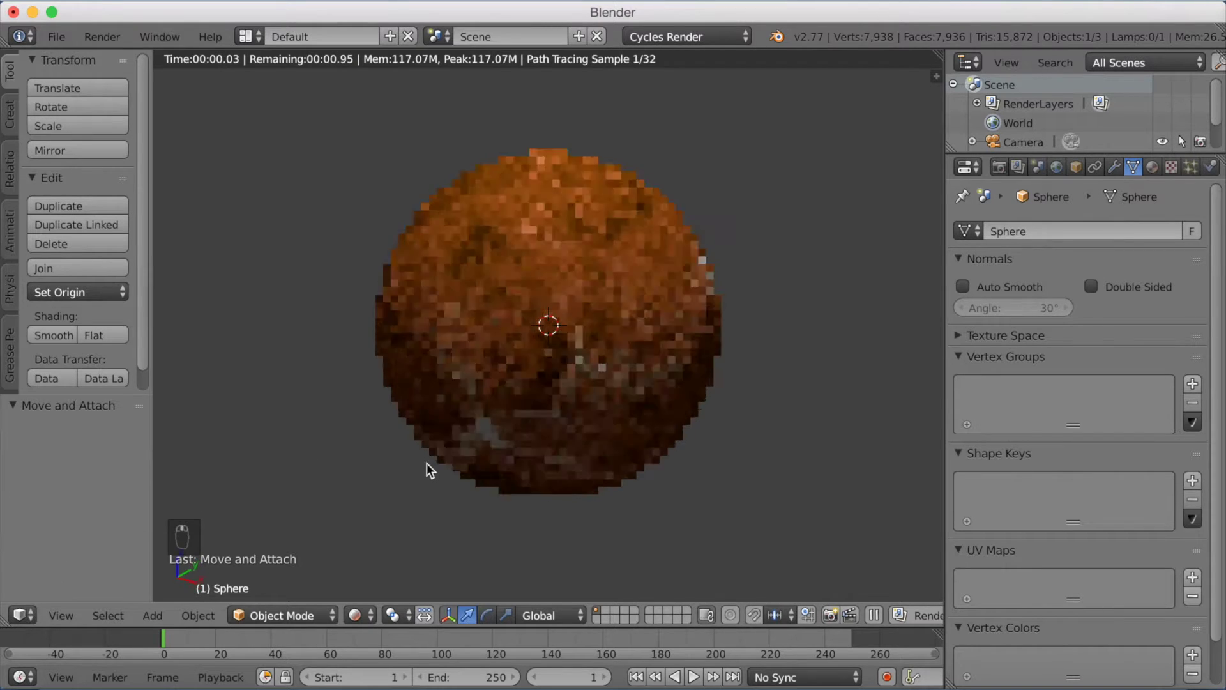
left_click(1057, 169)
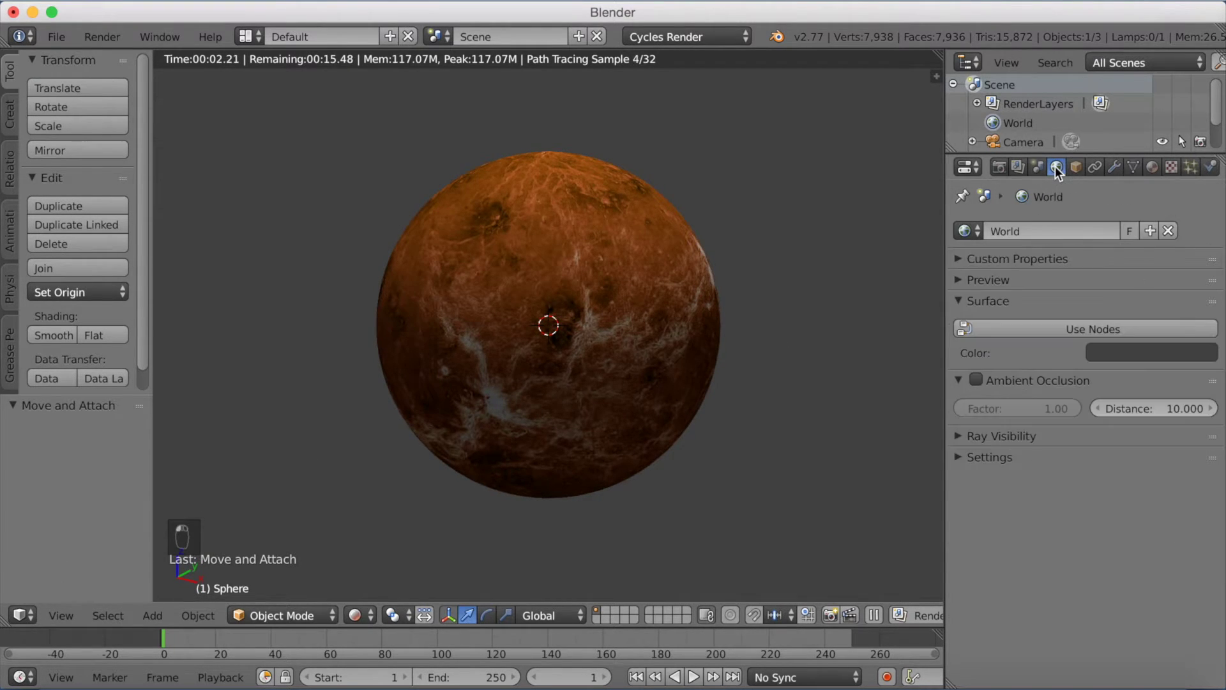
Step: Enable nodes for the World background and switch the viewport to Solid shading
left_click(1026, 325)
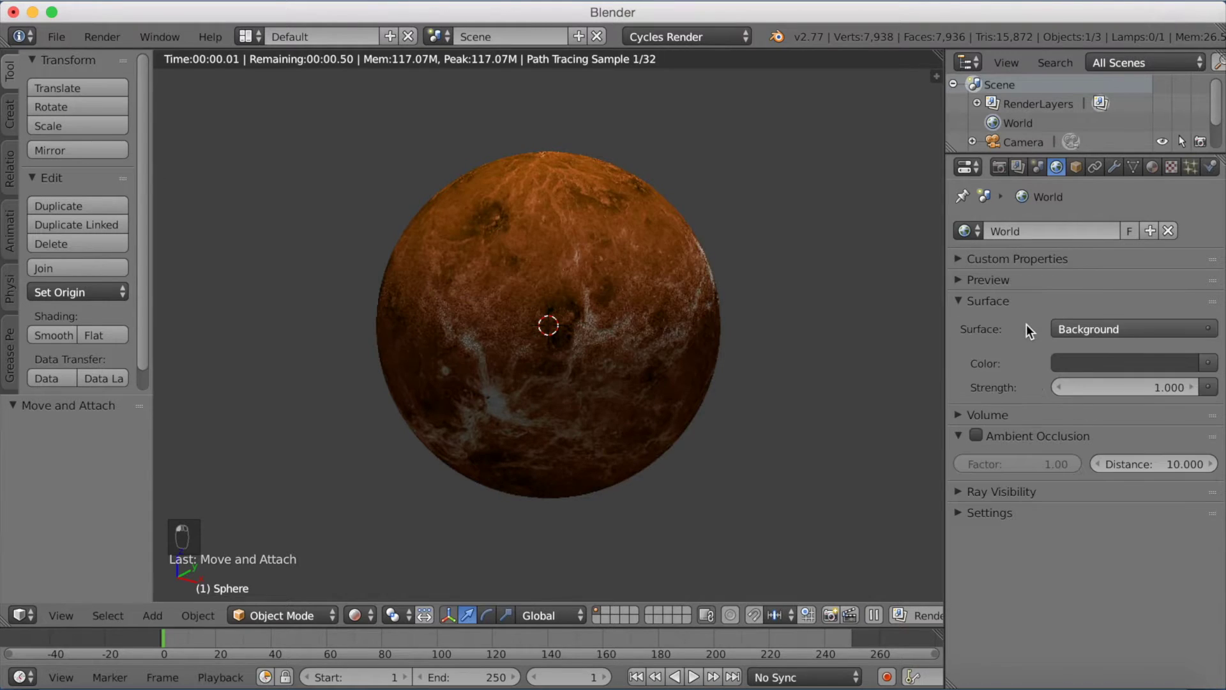
left_click(24, 615)
left_click(58, 592)
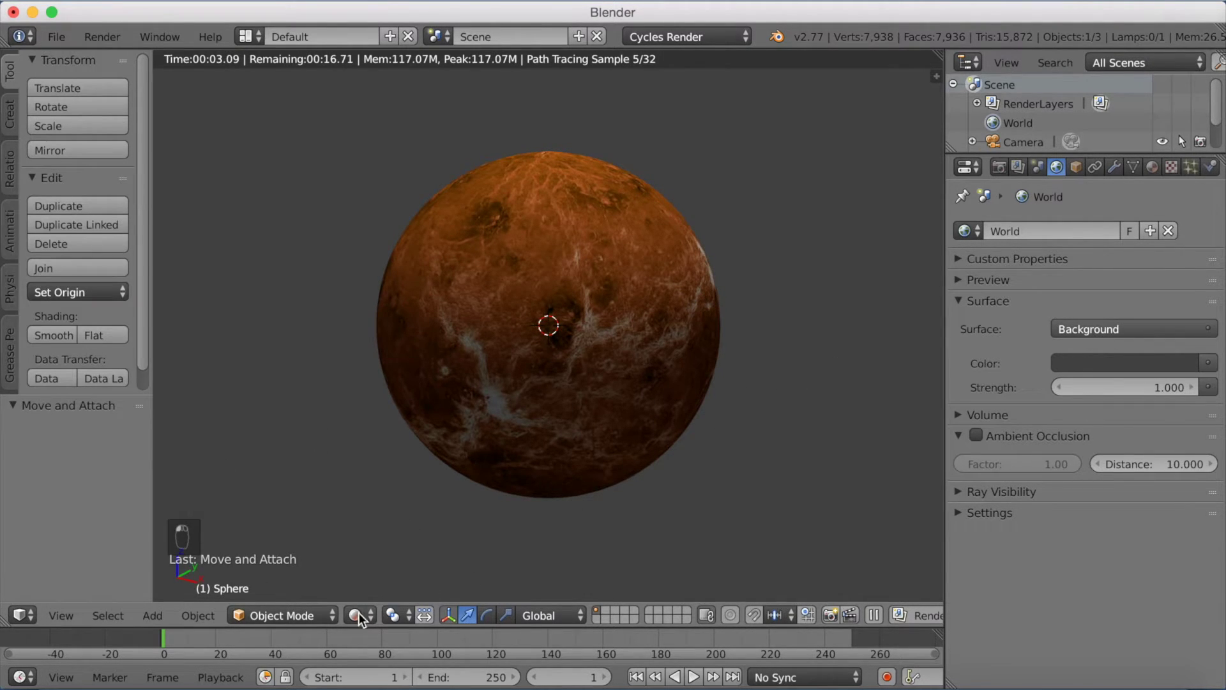
left_click(359, 615)
left_click(373, 550)
Step: Turn the area into a Node Editor showing the World shader nodes
left_click(23, 614)
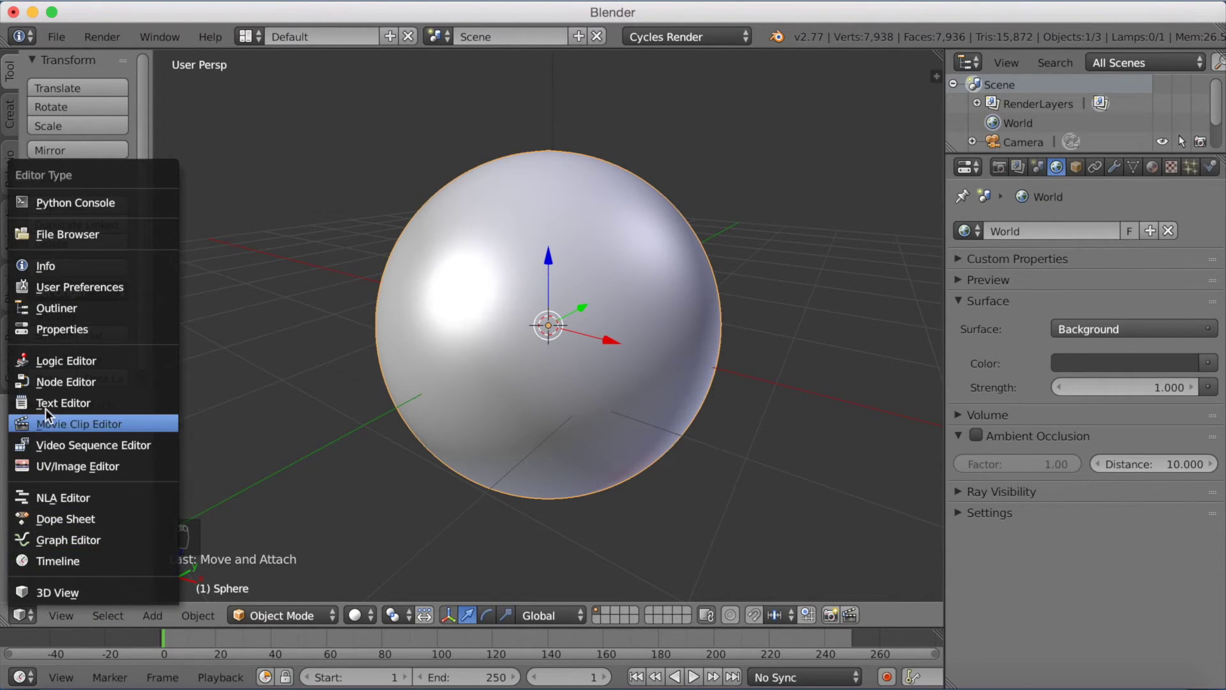
left_click(44, 382)
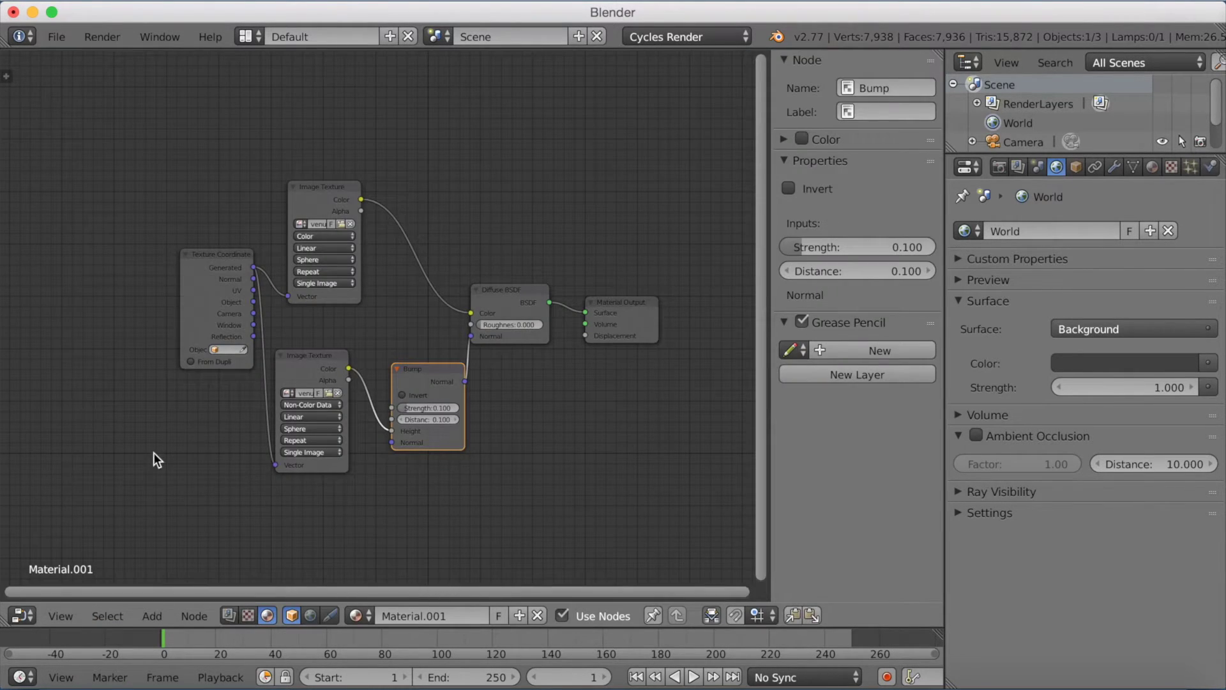
left_click(314, 612)
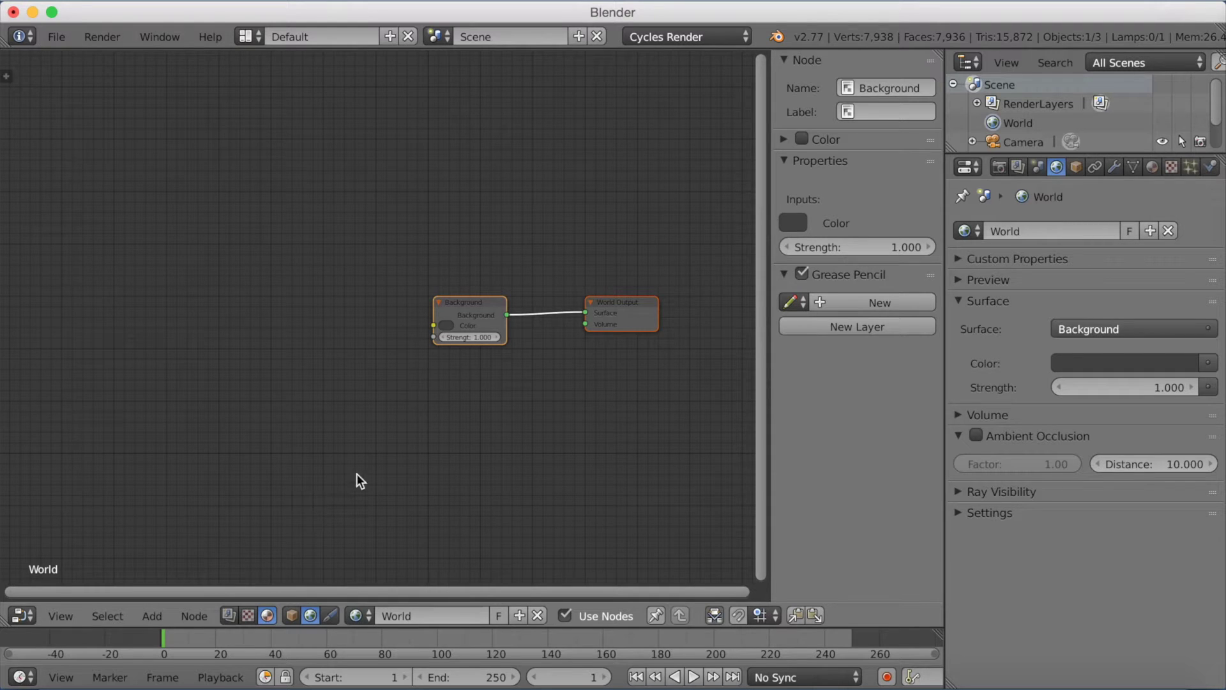
Step: Add a Noise Texture node to the World node tree
left_click(163, 613)
mouse_move(181, 511)
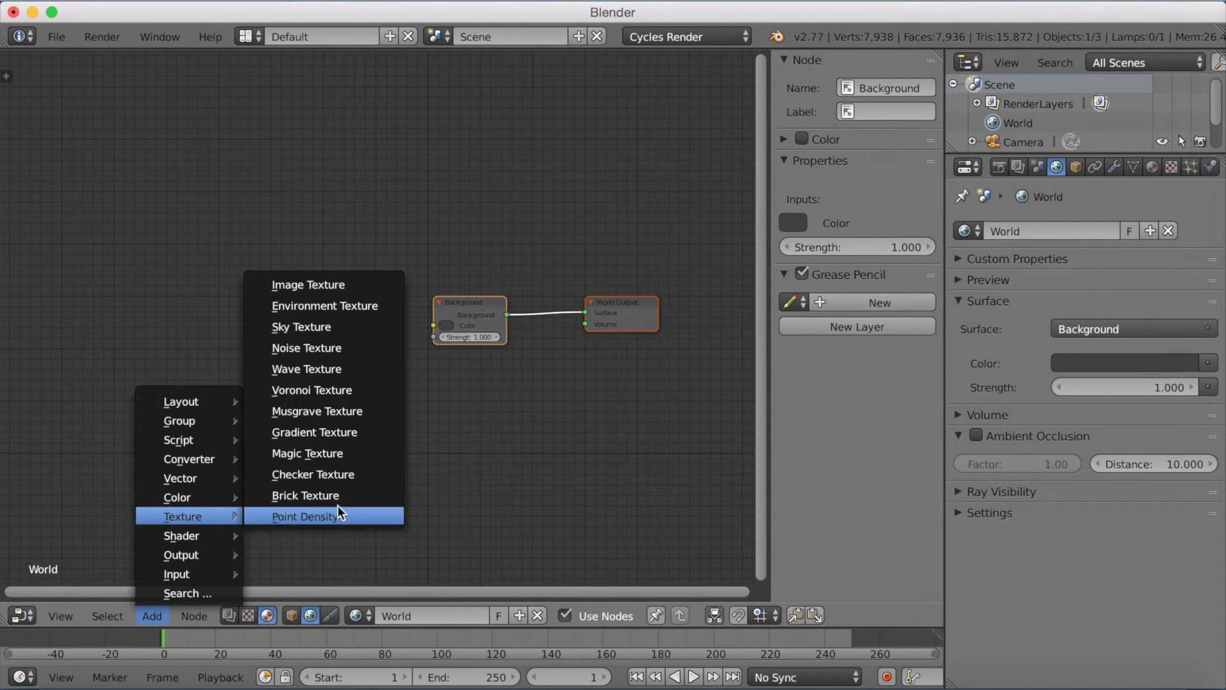
left_click(352, 346)
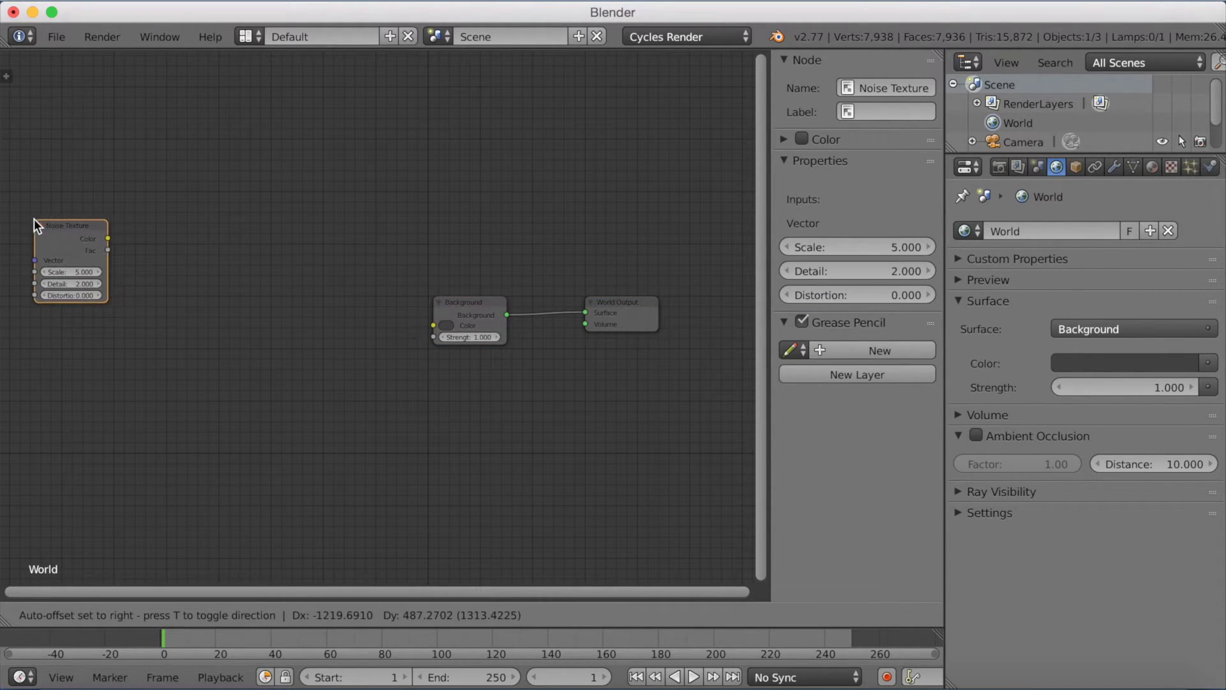
left_click(33, 218)
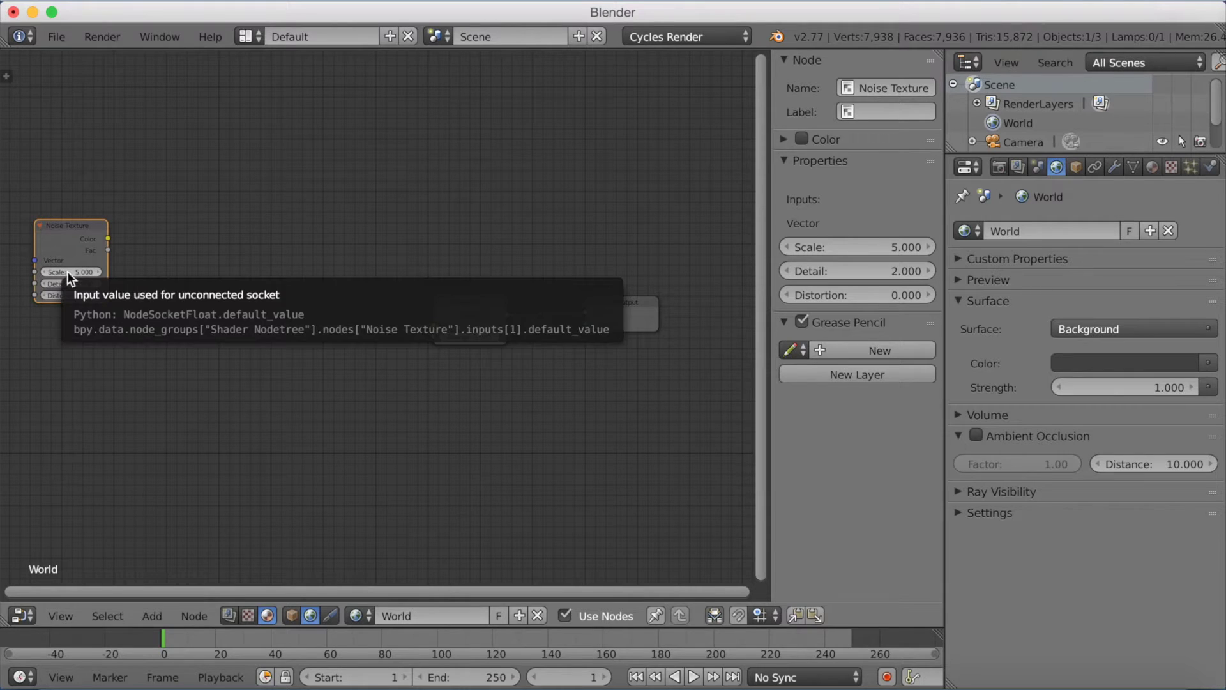
Step: Set the Noise Texture's Scale to 500, Detail 15 and Distortion 0.05
left_click(67, 274)
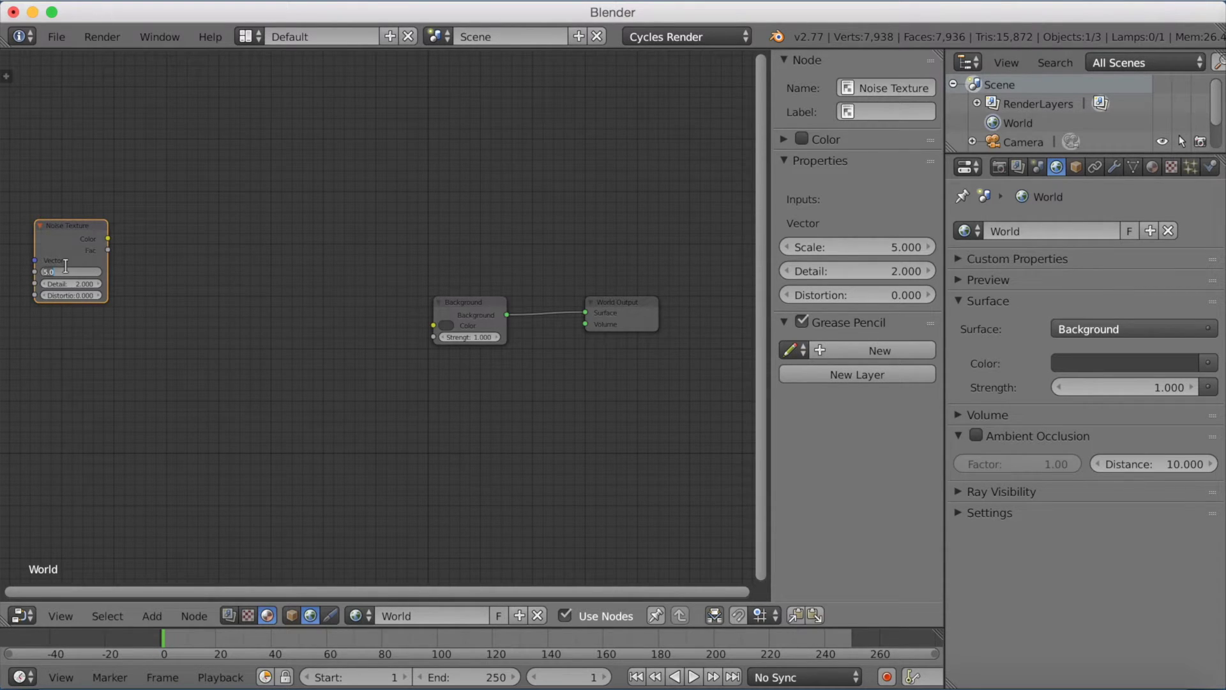
type("500")
key("Return")
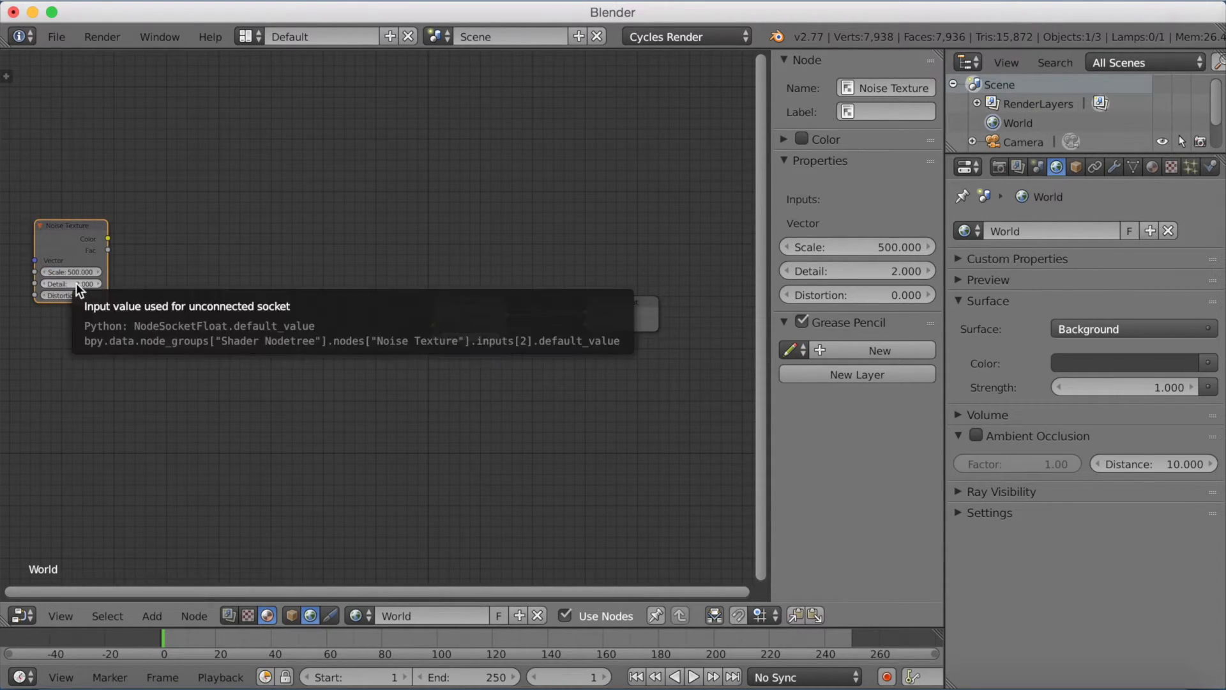
left_click(76, 283)
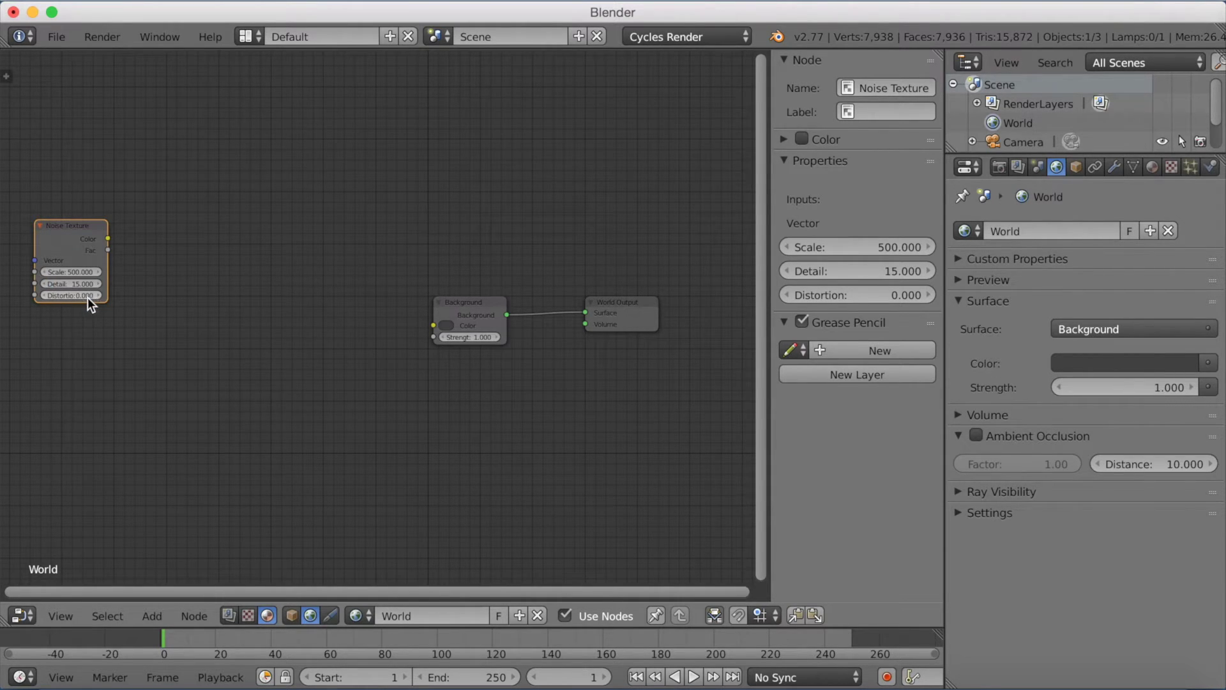
left_click(86, 297)
key("ctrl+a")
Step: Search for and add a ColorRamp node next to the Noise Texture
left_click(147, 616)
left_click(166, 592)
type("Texture Coordinate")
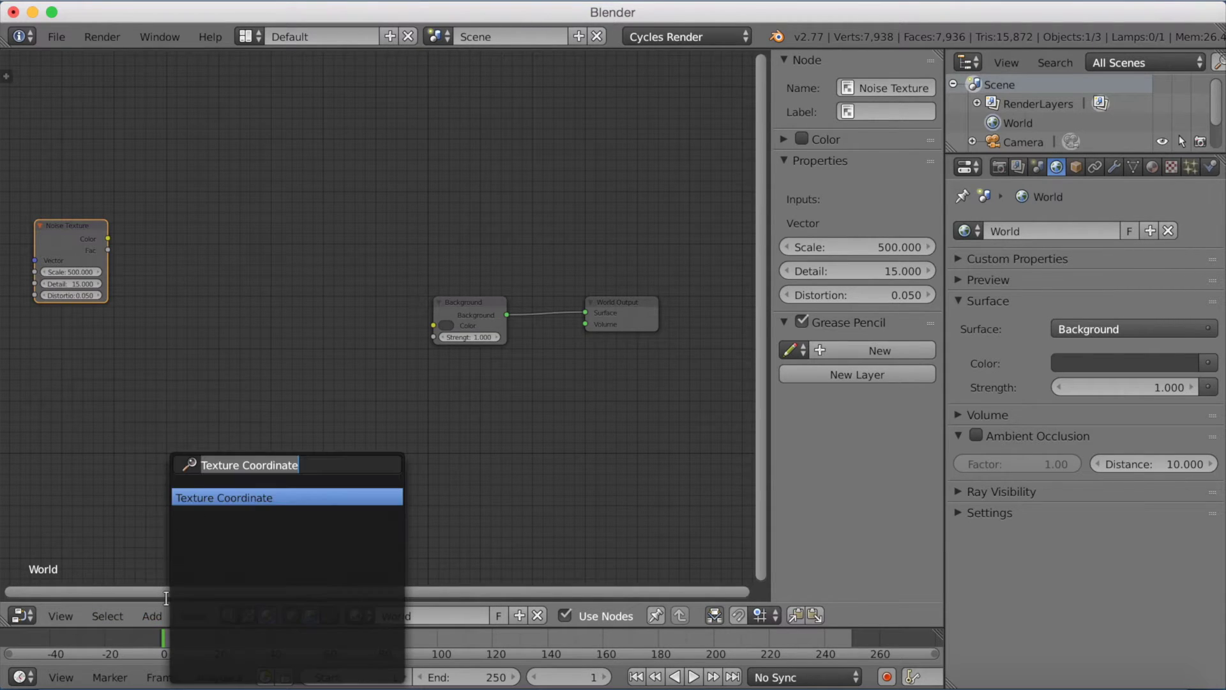
type("colo")
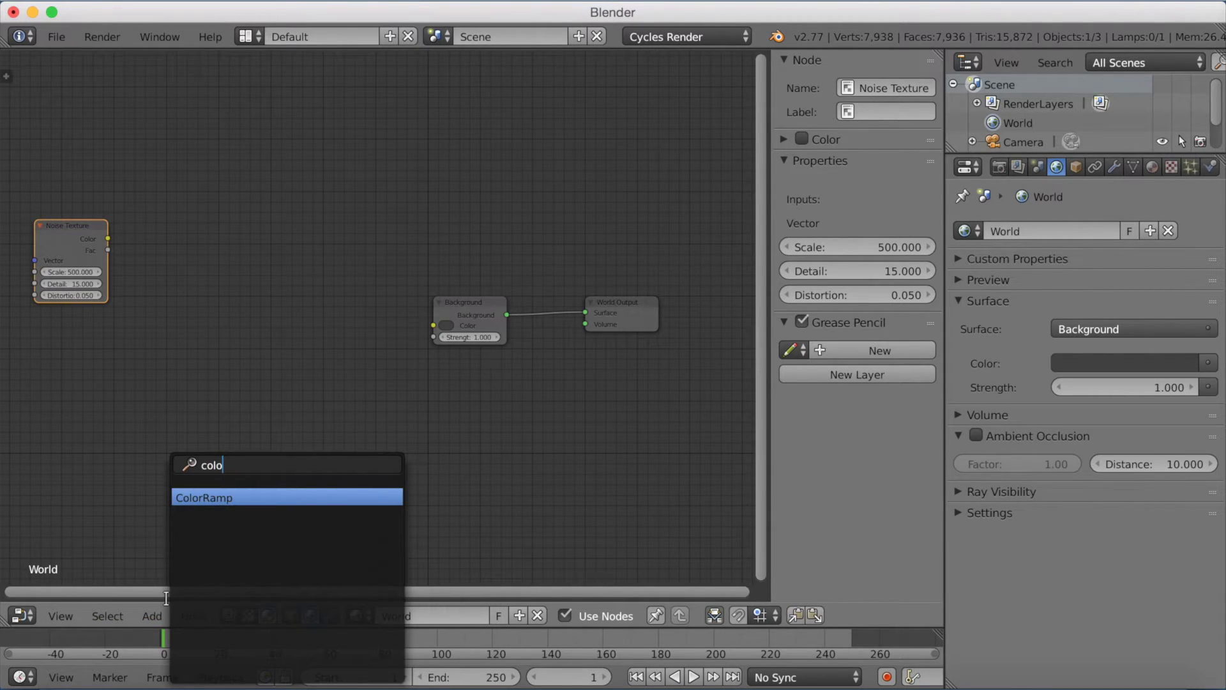
left_click(219, 497)
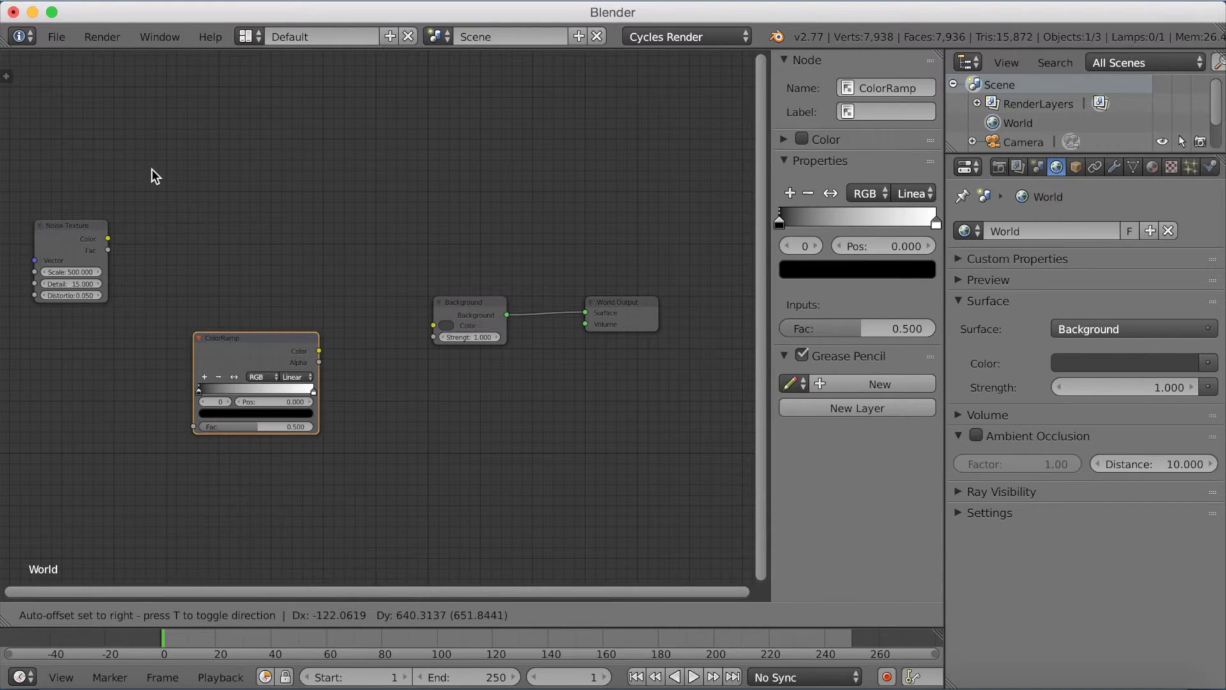
left_click(96, 74)
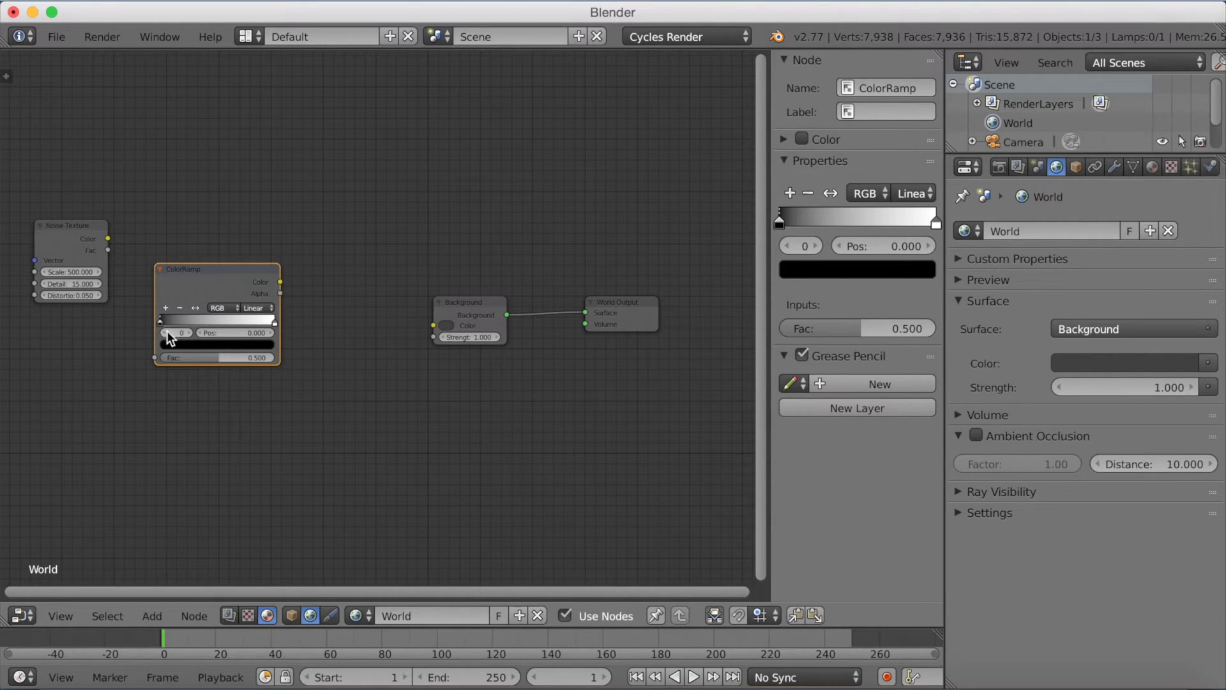
Step: Move the ColorRamp's black stop to position 0.7 and its white stop to 0.8
left_click(225, 334)
key("BackSpace")
type(".7")
key("Return")
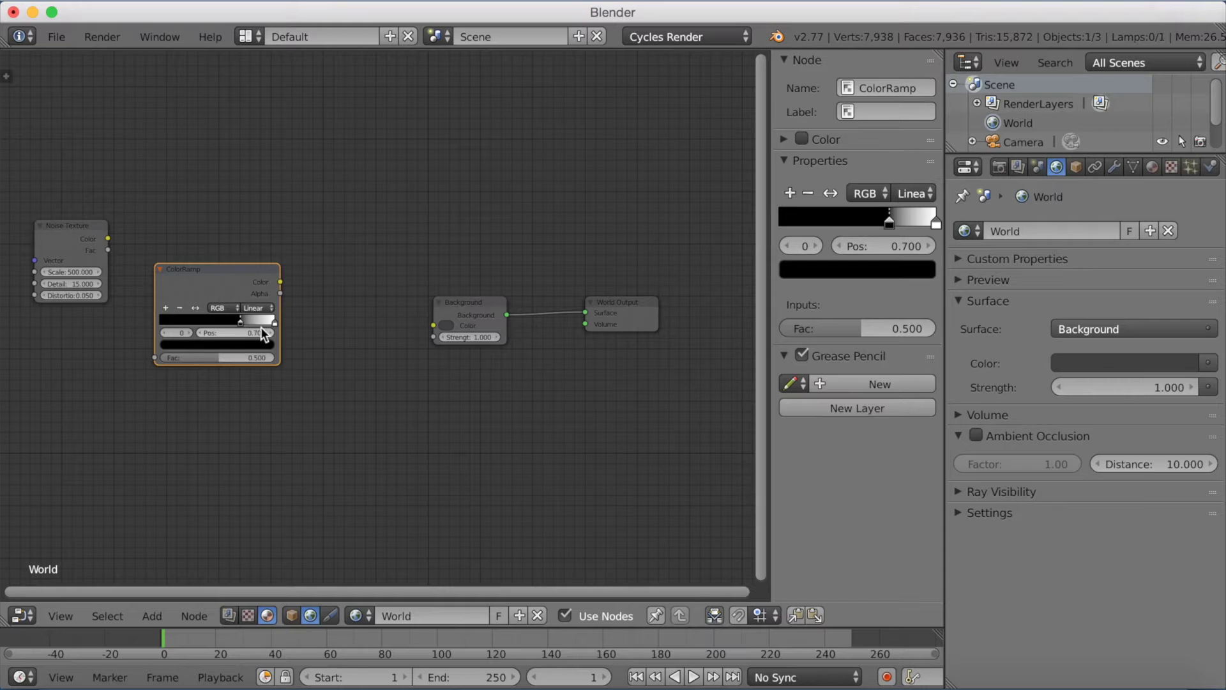
right_click(277, 327)
left_click(275, 327)
left_click(245, 333)
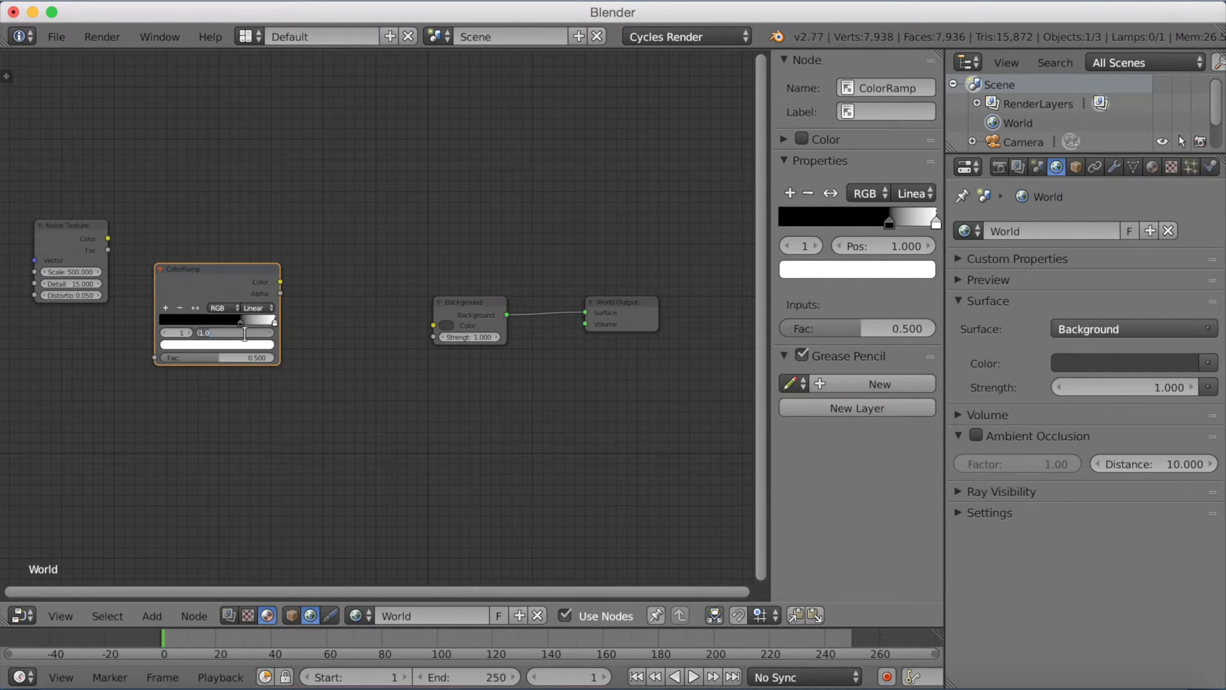
key("BackSpace")
type("0.8")
key("Return")
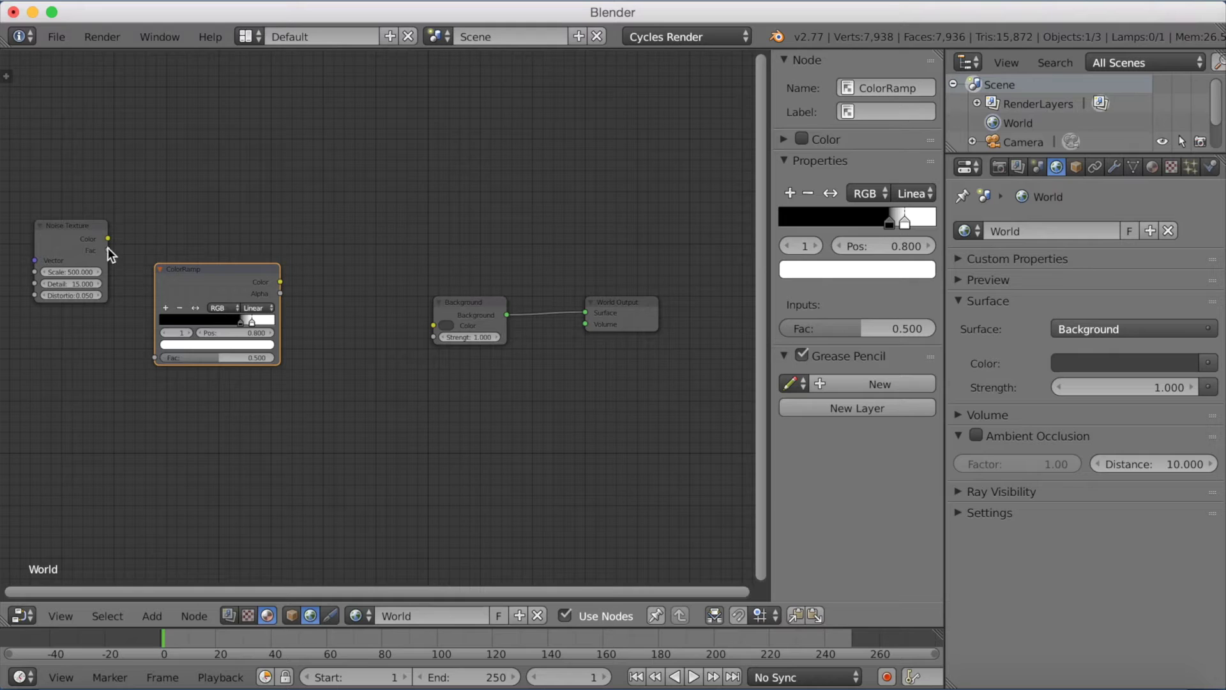
Step: Link Noise Fac into the ColorRamp, then add a Bright/Contrast node at Contrast 15 fed by the ramp
left_click_drag(108, 250, 157, 357)
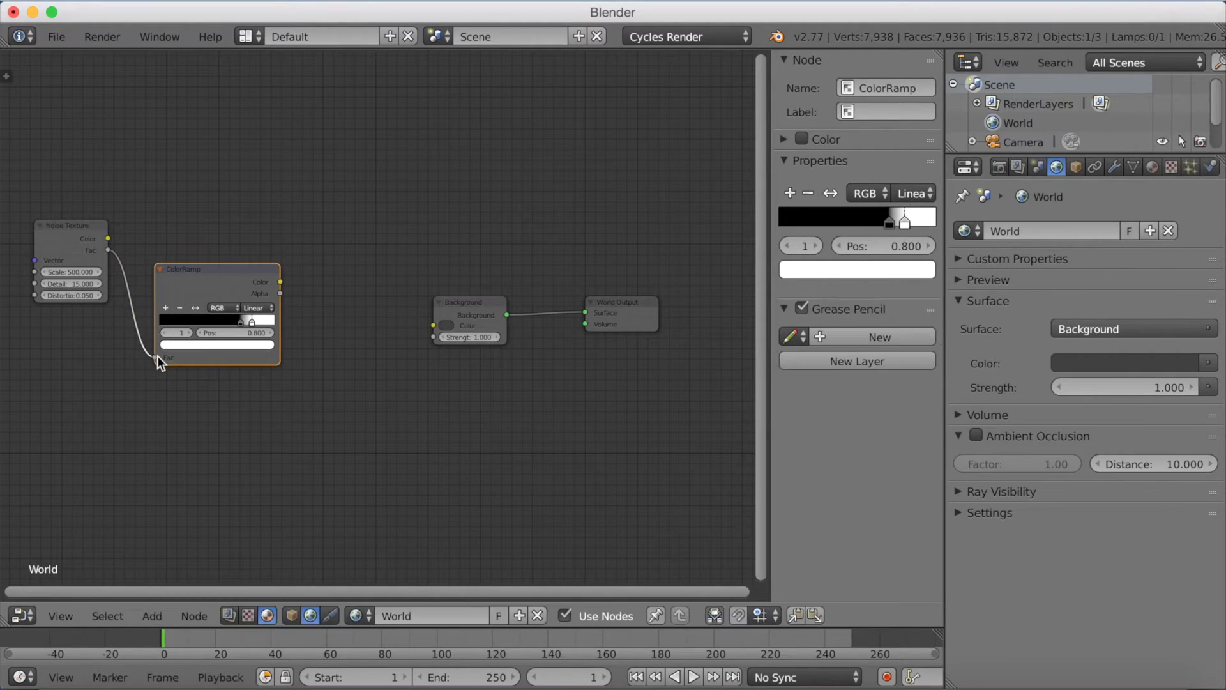
left_click(163, 616)
left_click(169, 585)
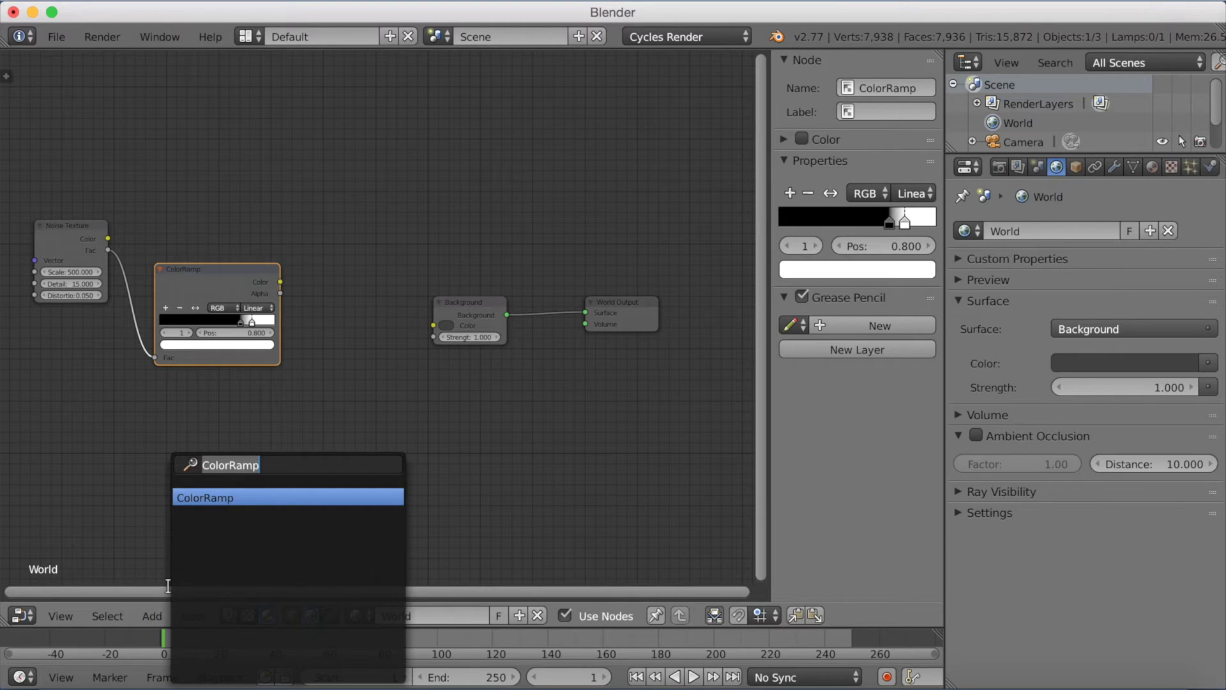
type("bri")
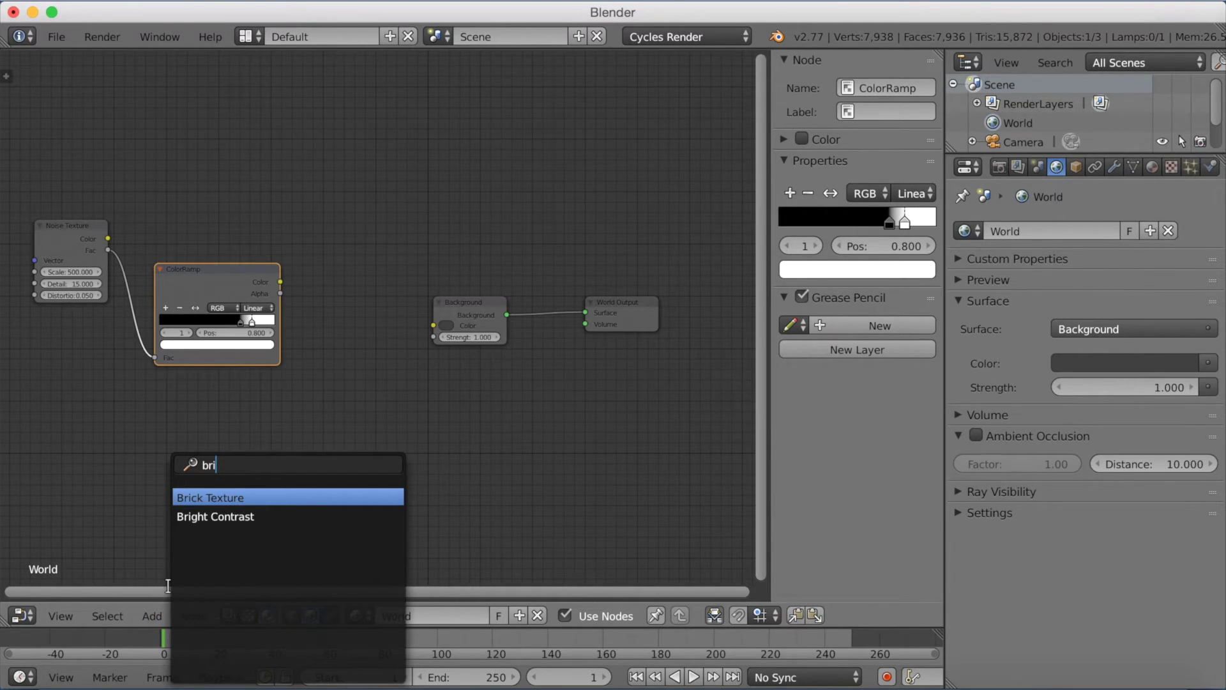
left_click(212, 516)
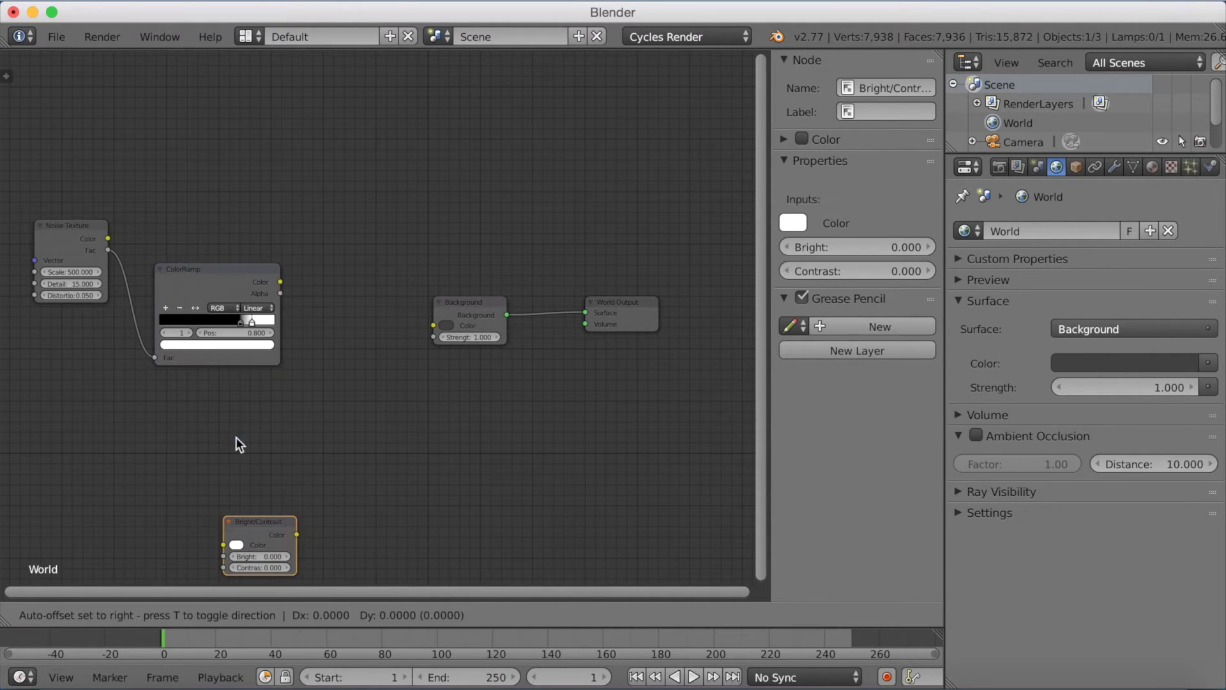
left_click(362, 95)
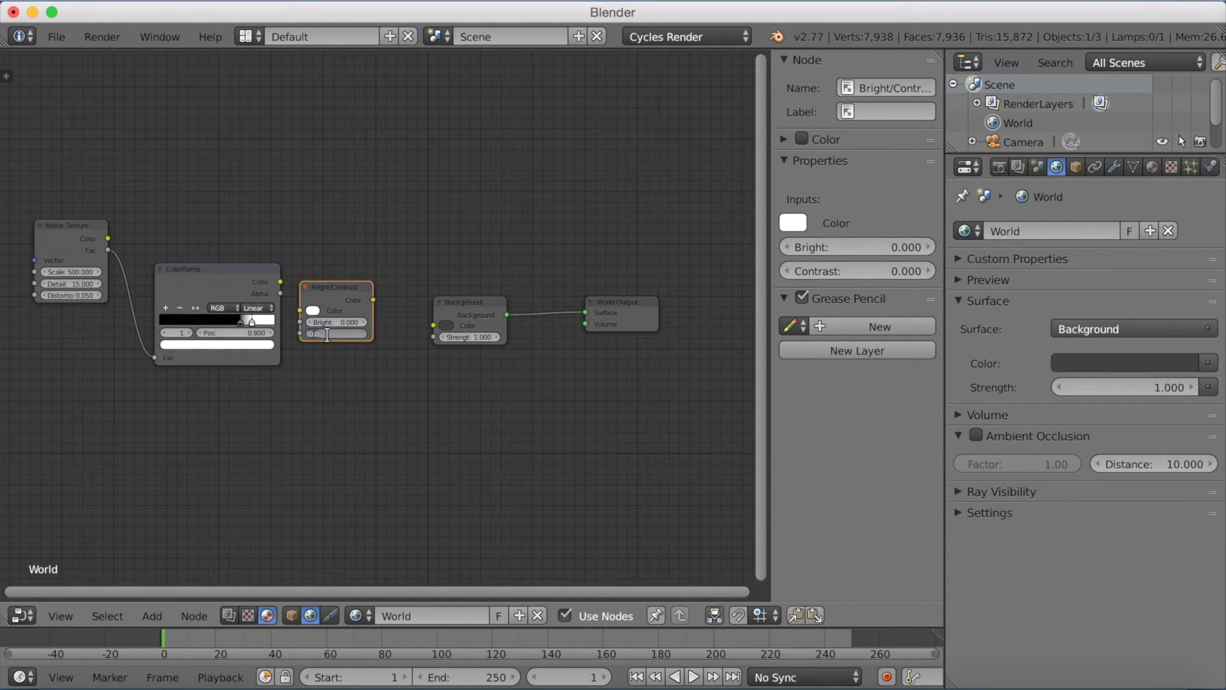
type("15")
key("Return")
left_click_drag(279, 282, 300, 310)
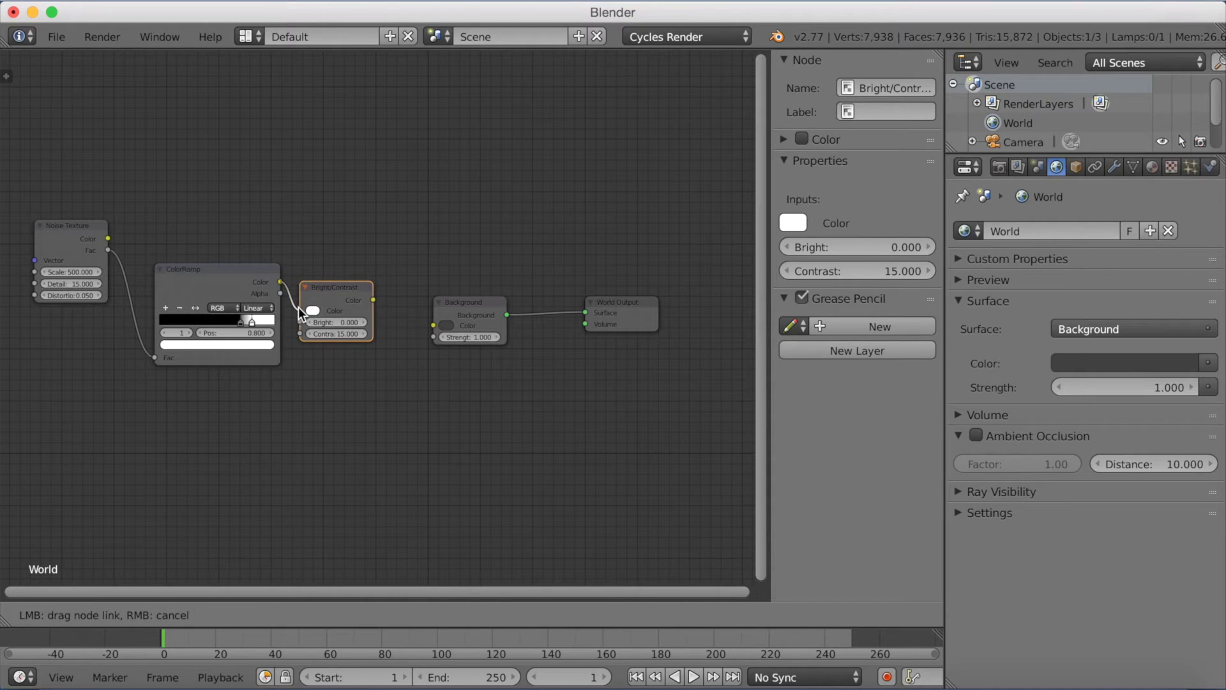
Step: Add a MixRGB node below the Background node and set its Color1 to black
left_click_drag(451, 303, 498, 270)
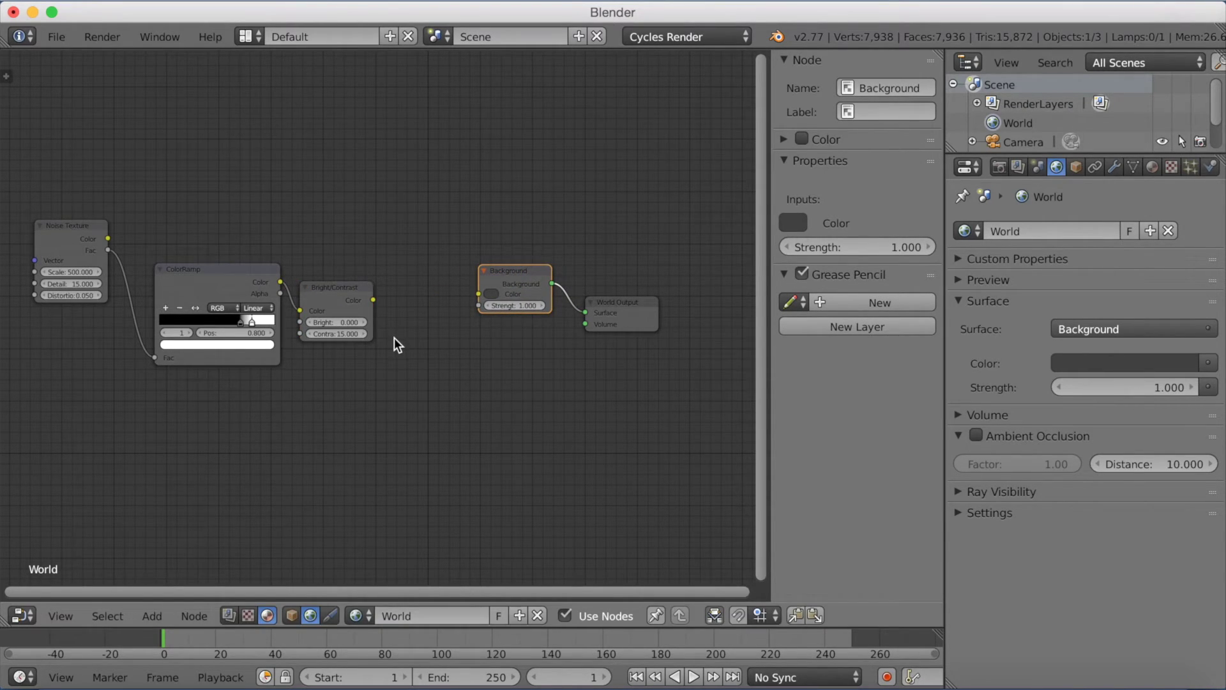
left_click(151, 615)
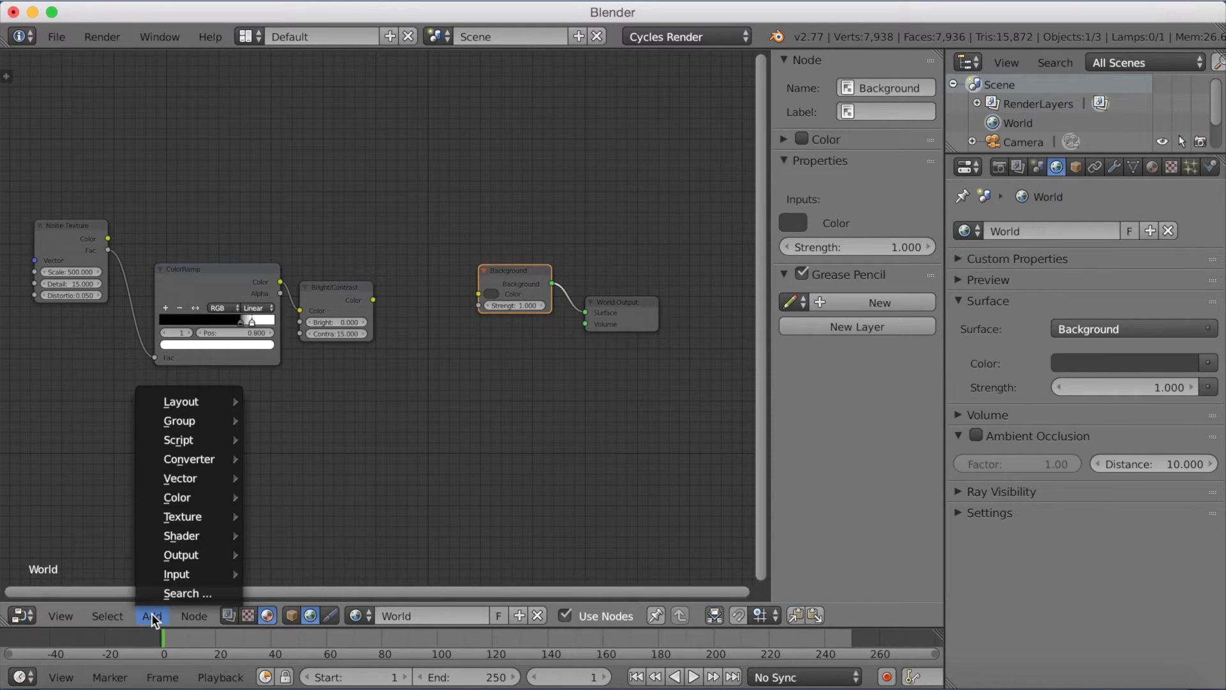
left_click(167, 594)
type("mix")
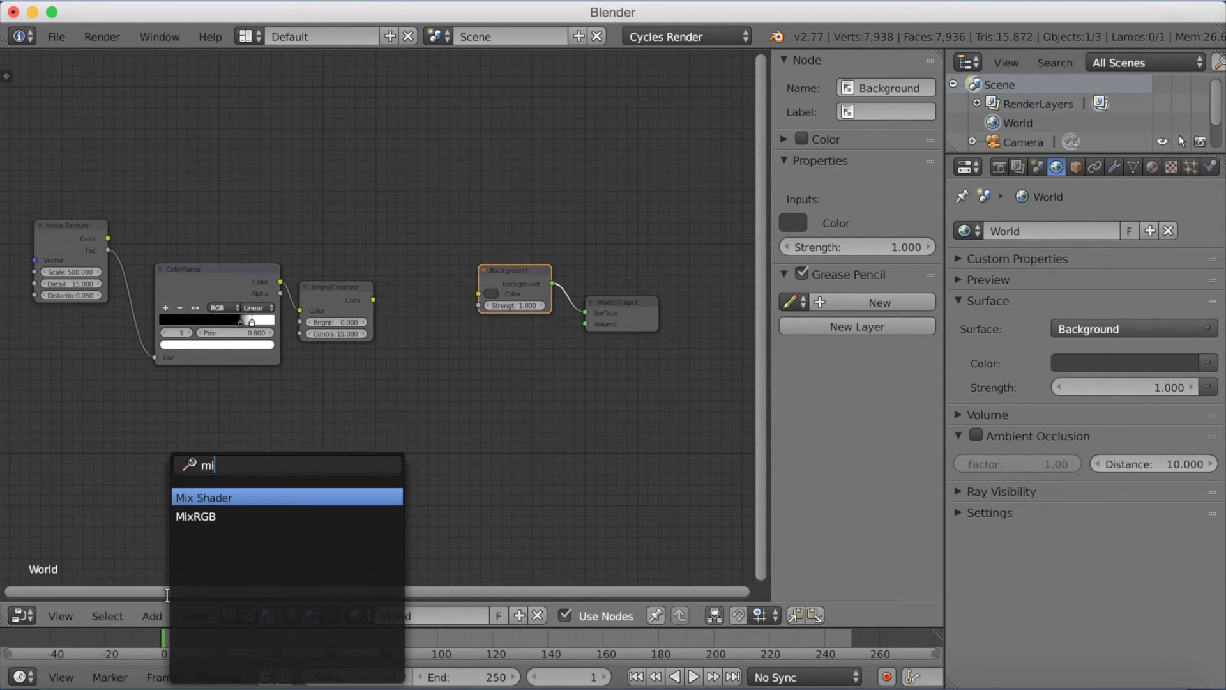
left_click(213, 517)
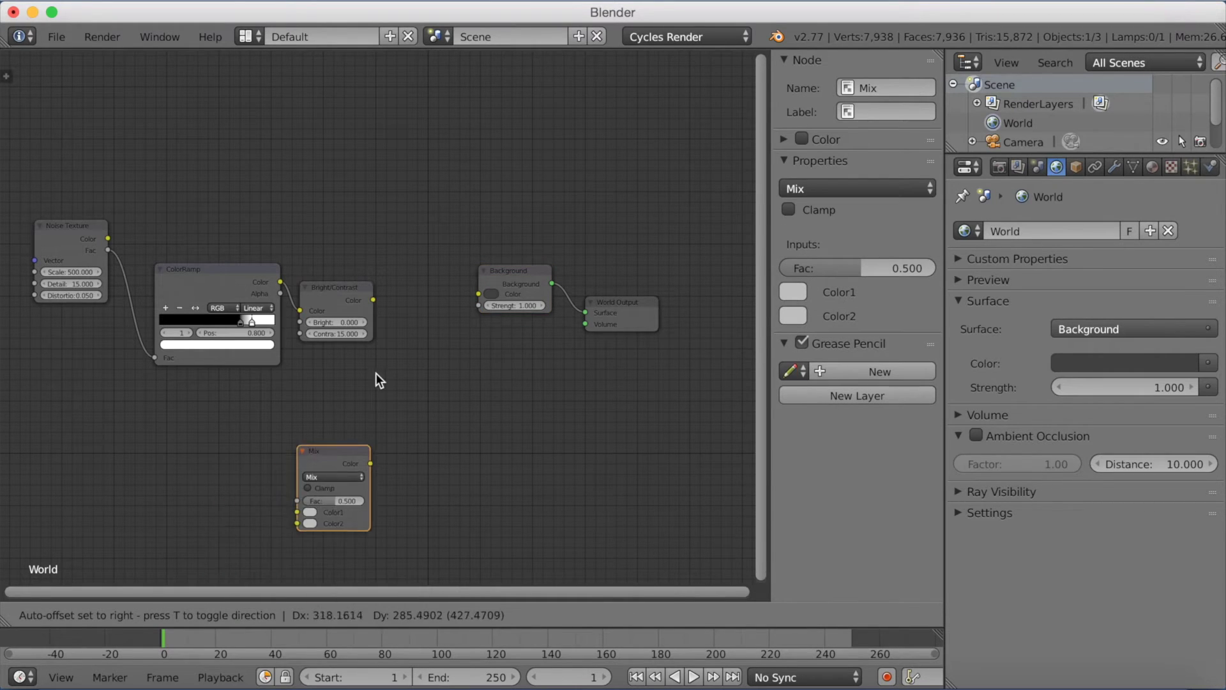
left_click(556, 165)
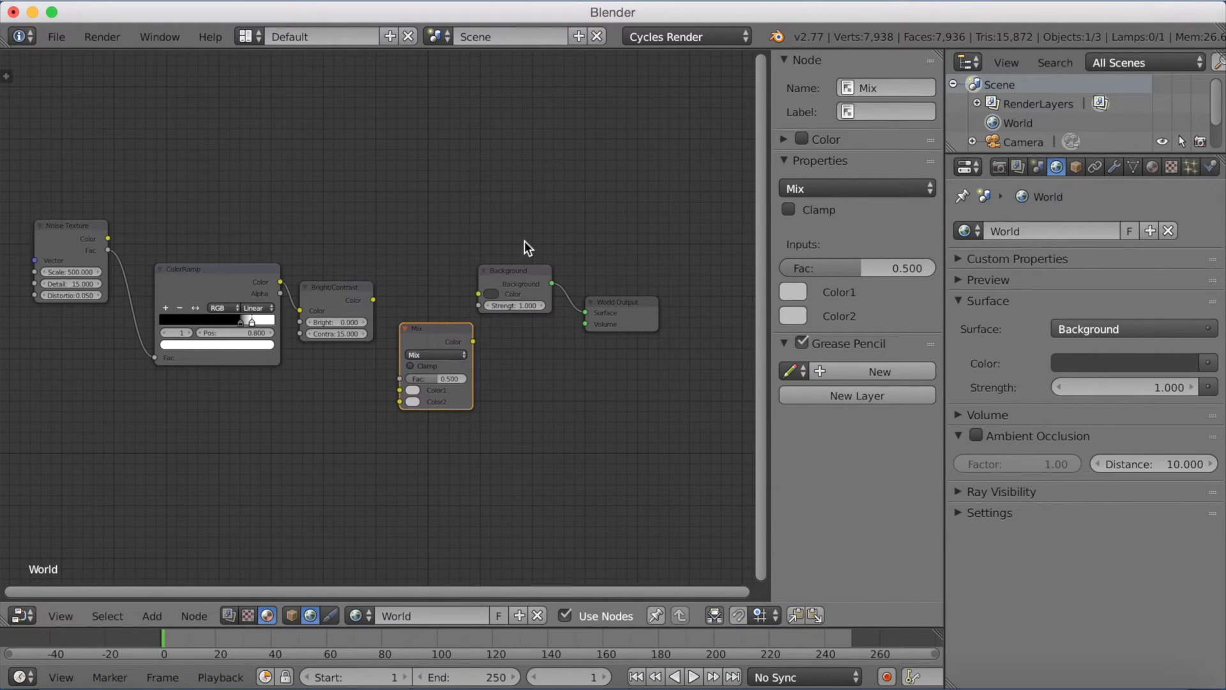
left_click(413, 390)
left_click_drag(491, 274, 493, 316)
Step: Link Bright/Contrast into the Mix factor and the Mix colour into the Background Color
left_click_drag(372, 301, 382, 322)
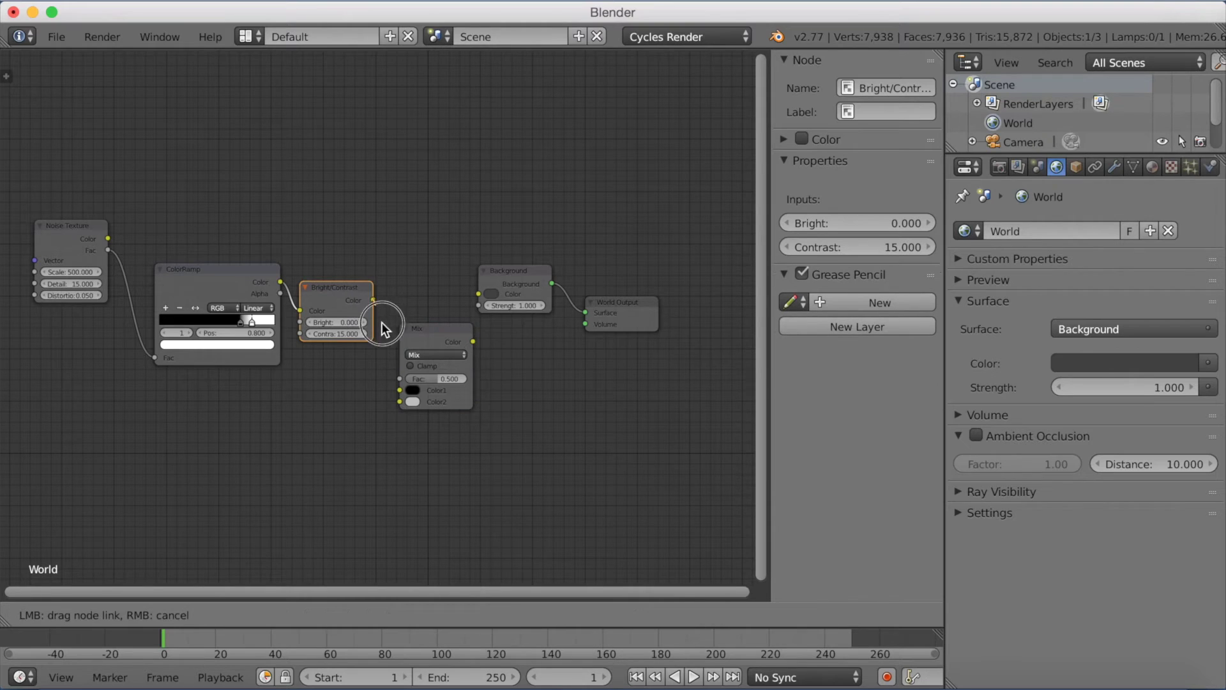
left_click_drag(396, 369, 401, 378)
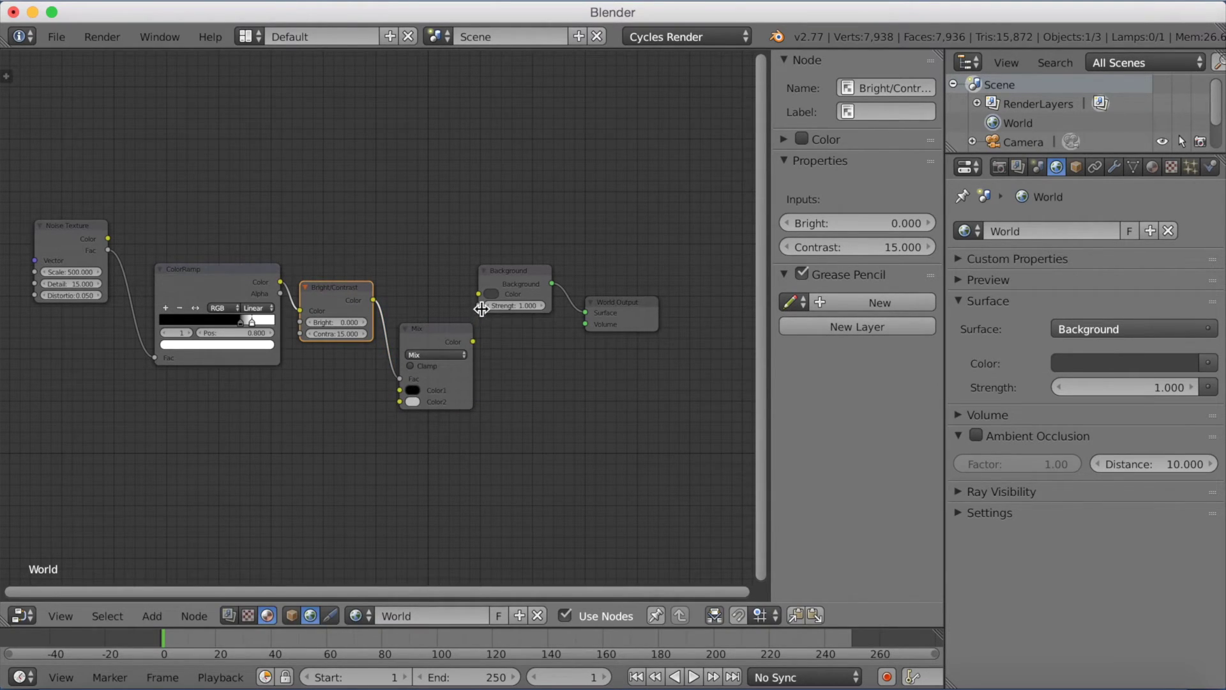
left_click_drag(473, 342, 468, 307)
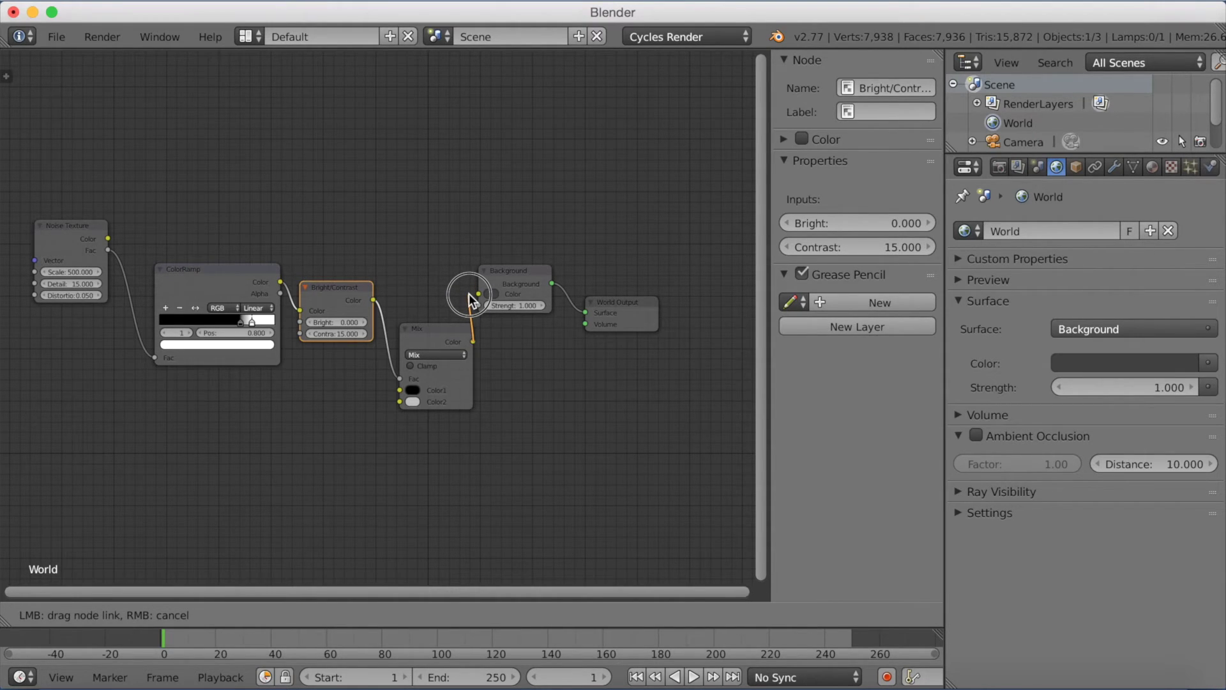
left_click_drag(469, 293, 524, 300)
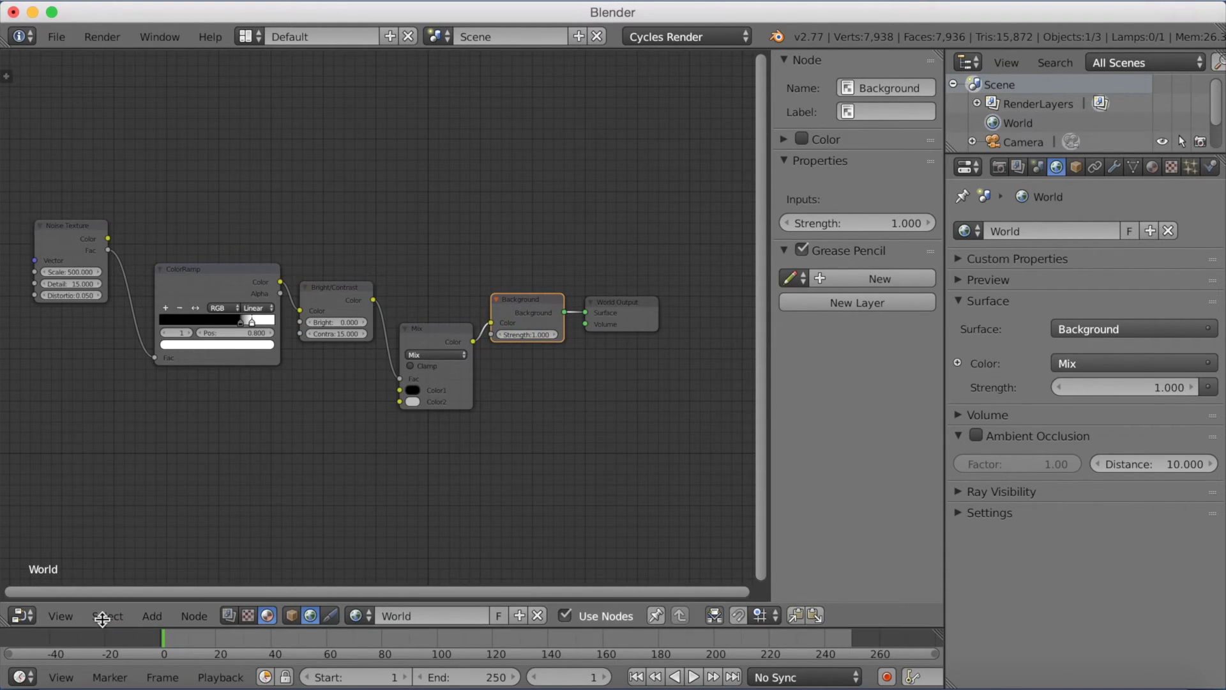
Step: Bring back the 3D viewport, preview the render through the scene camera, then return to solid shading
left_click(23, 616)
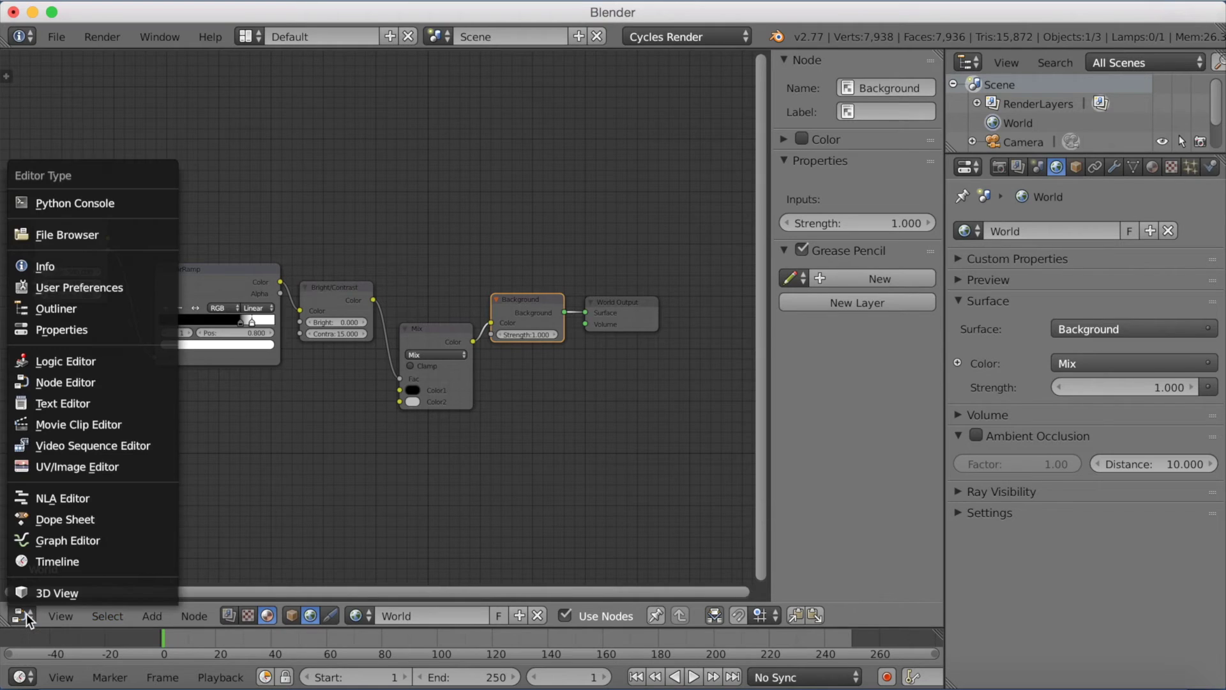
left_click(50, 592)
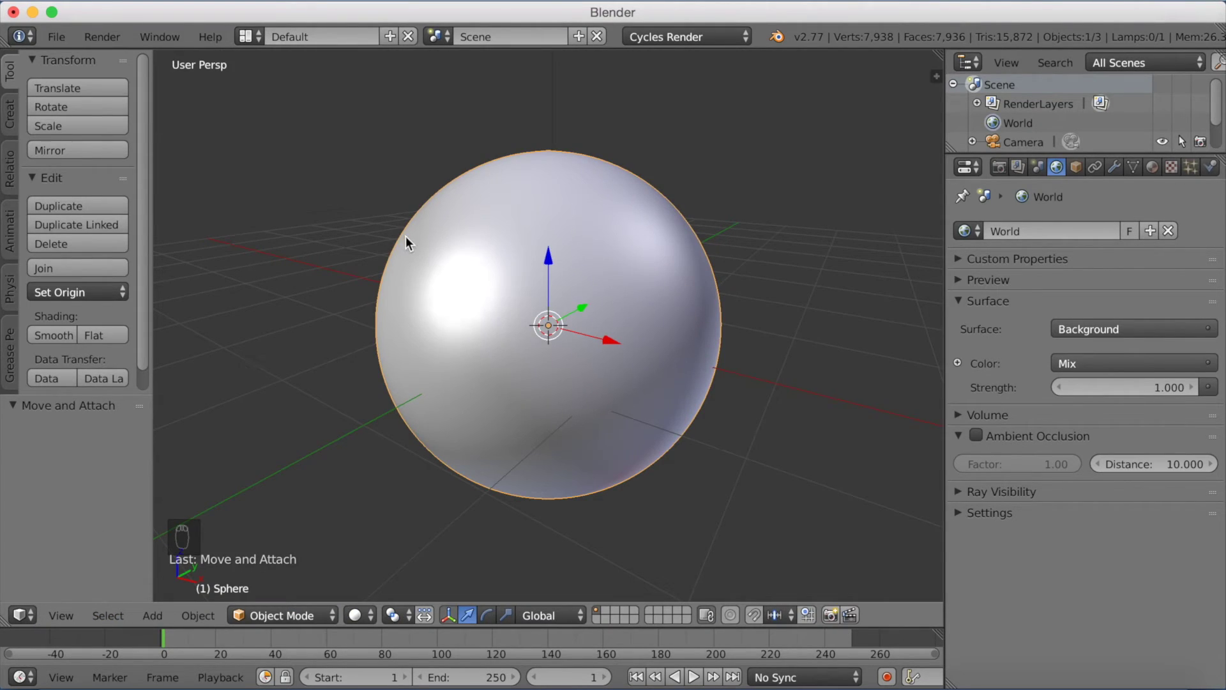
key("shift+z")
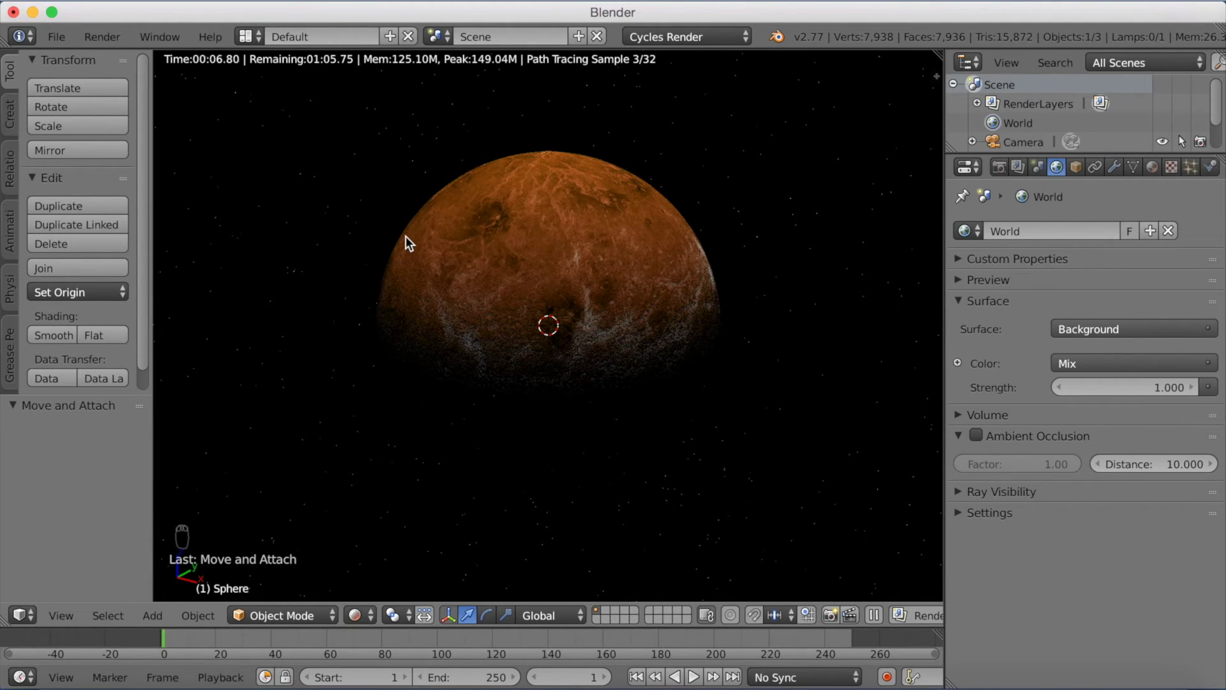
key("KP_0")
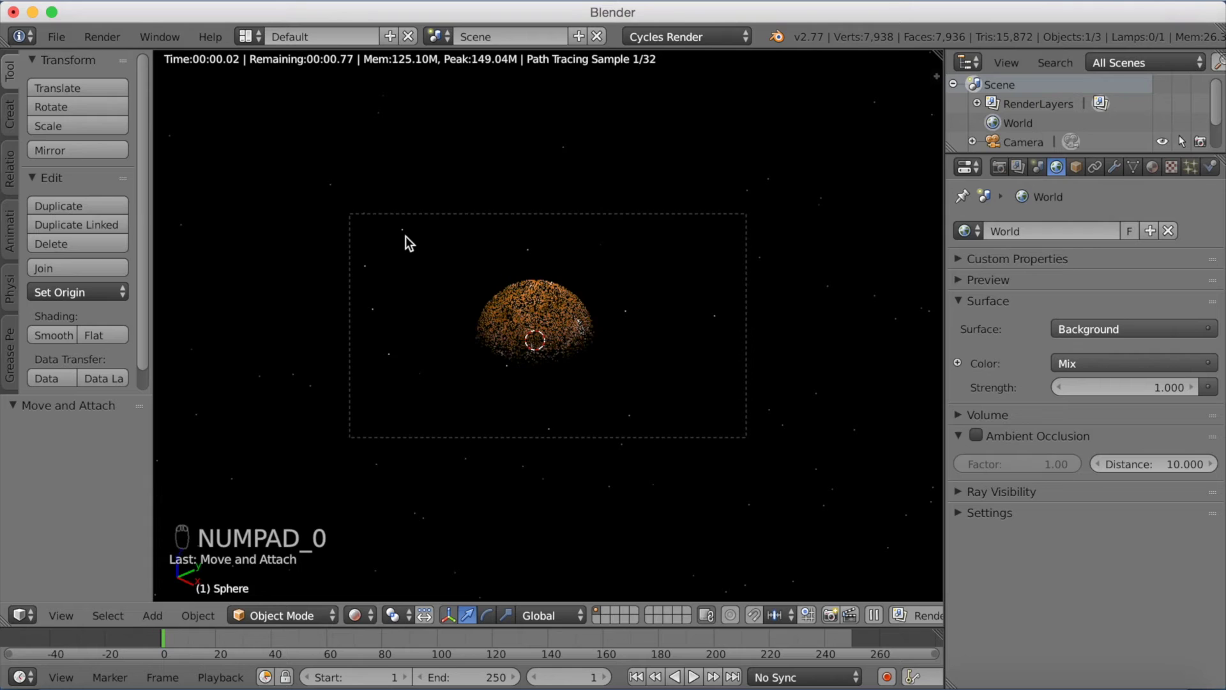
left_click(360, 617)
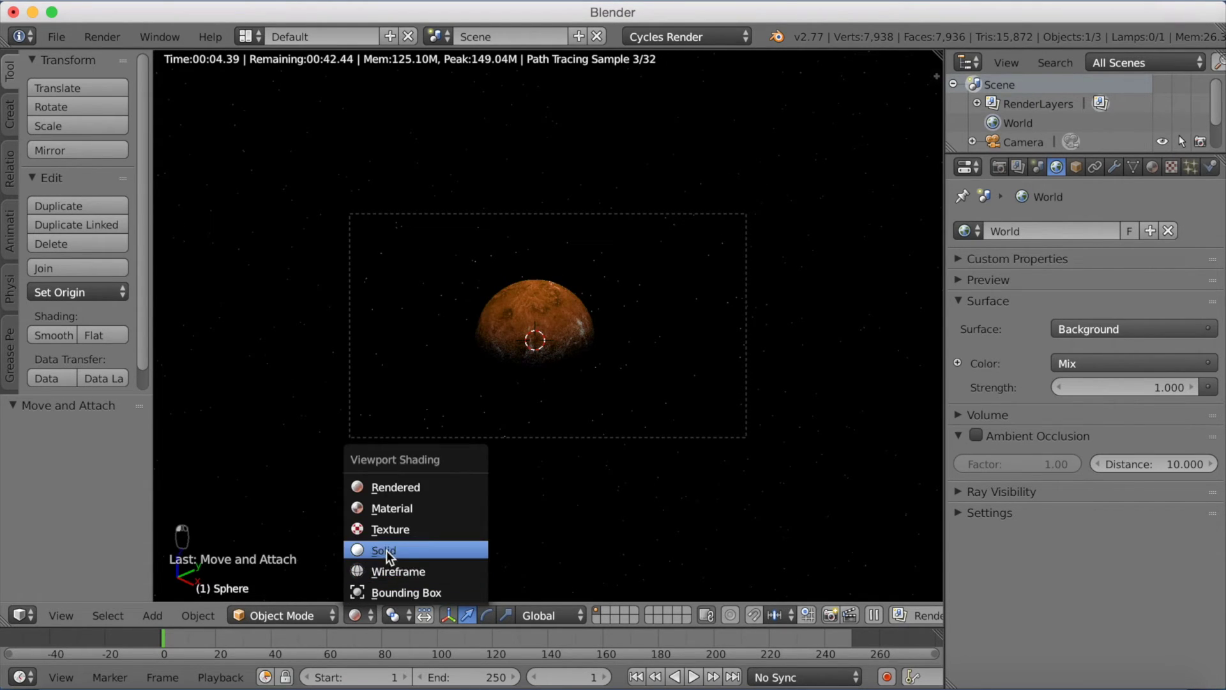
left_click(385, 550)
Step: Move the camera closer to the sphere along its local Z axis, then reselect the sphere
right_click(546, 437)
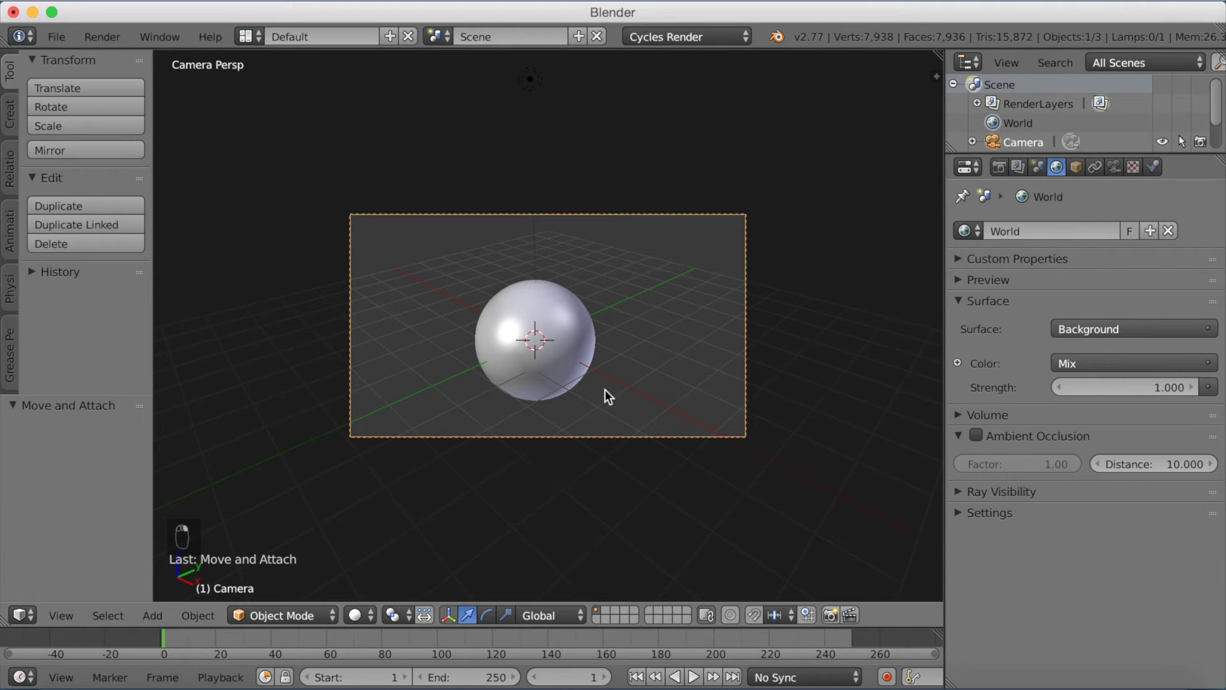
key("g")
key("z")
key("z")
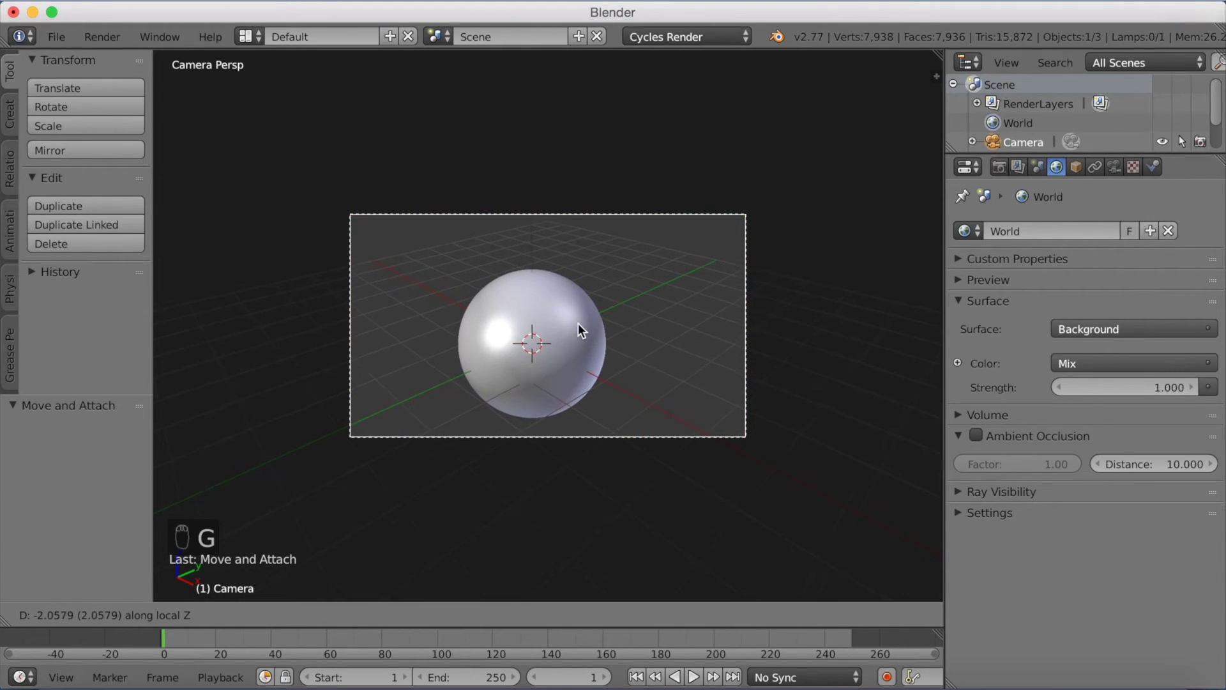
left_click(579, 318)
key("g")
key("g")
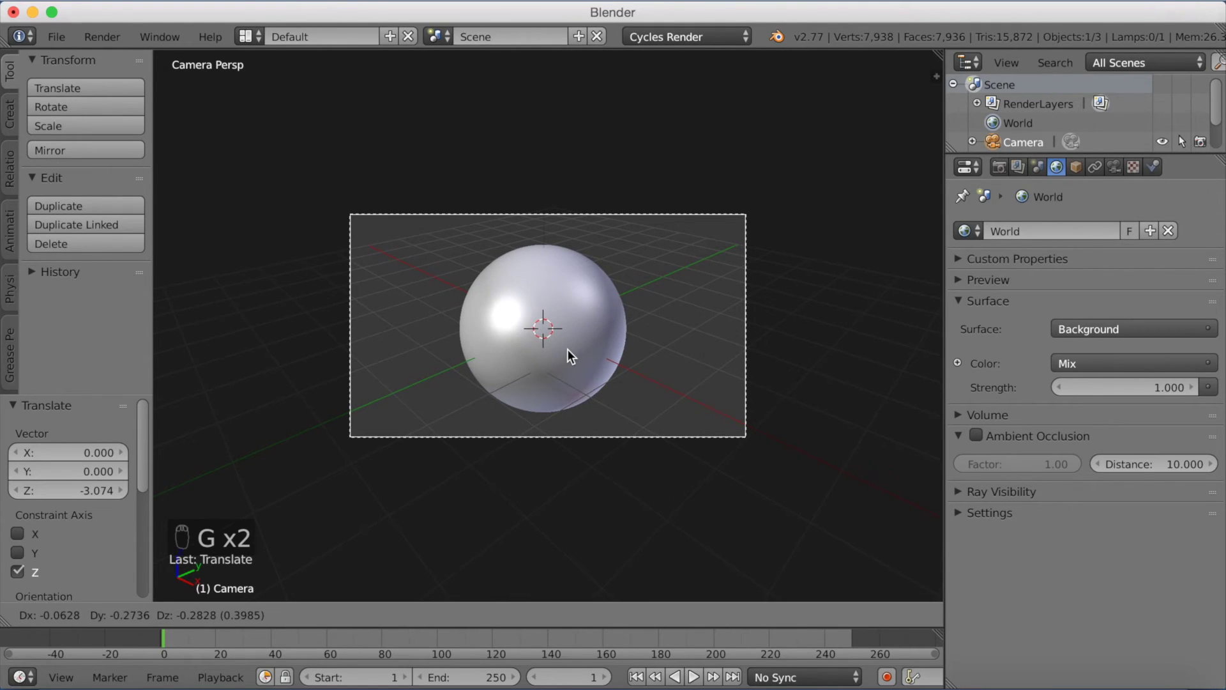
left_click(568, 350)
right_click(551, 344)
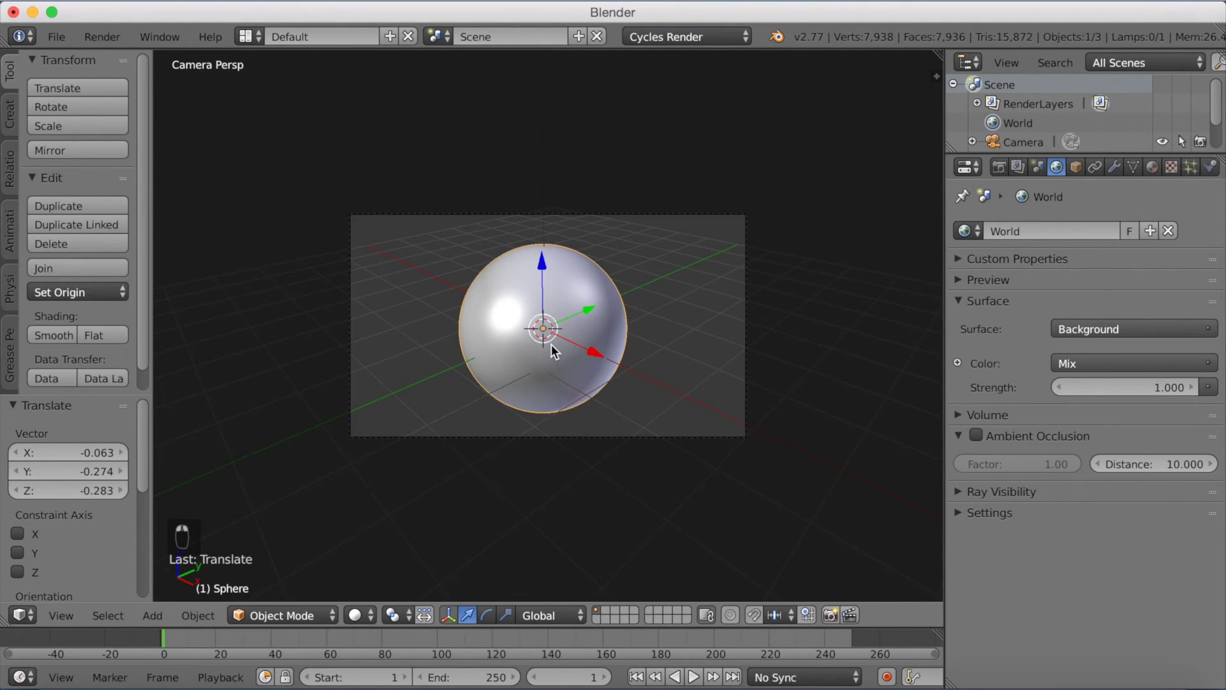
left_click(23, 614)
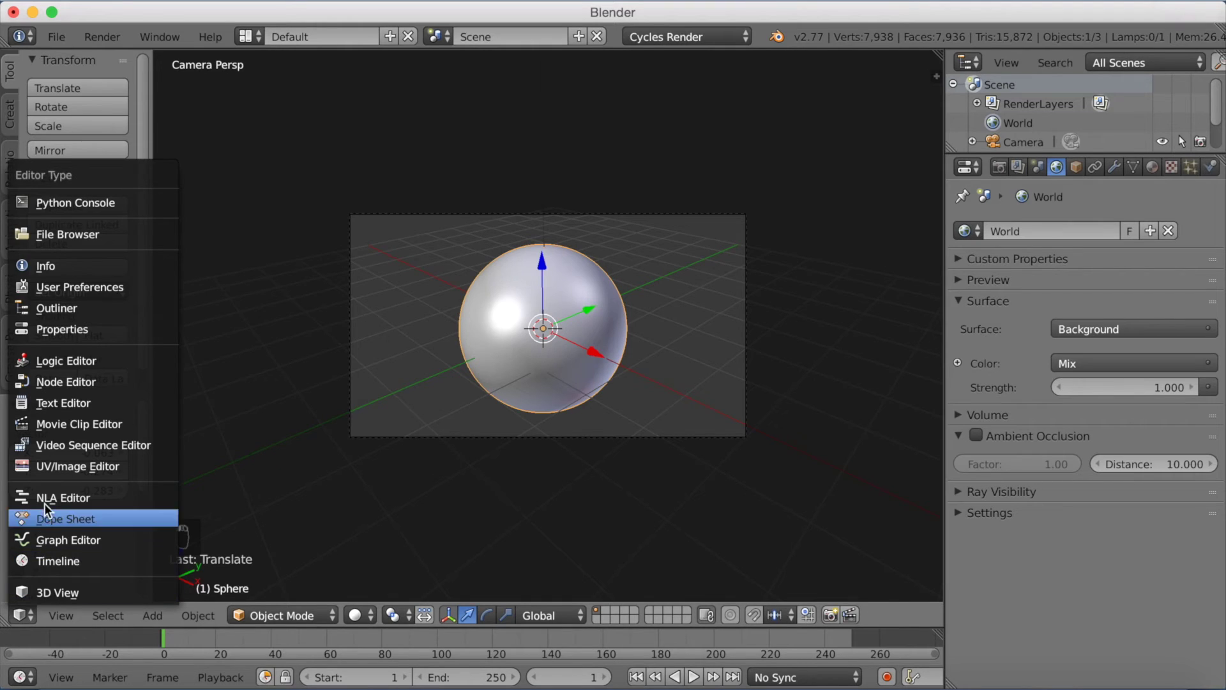
Step: In the sphere's shader nodes, set the Bump node Strength to 0.05, then return to the 3D view
left_click(67, 381)
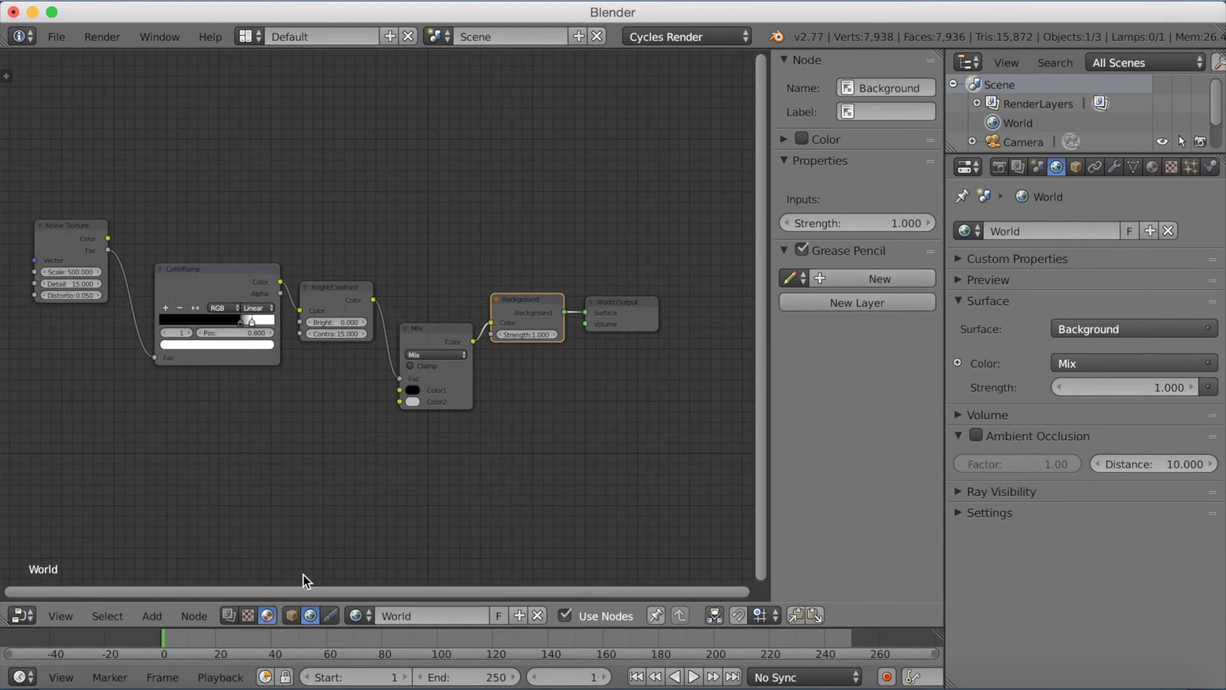
left_click(292, 616)
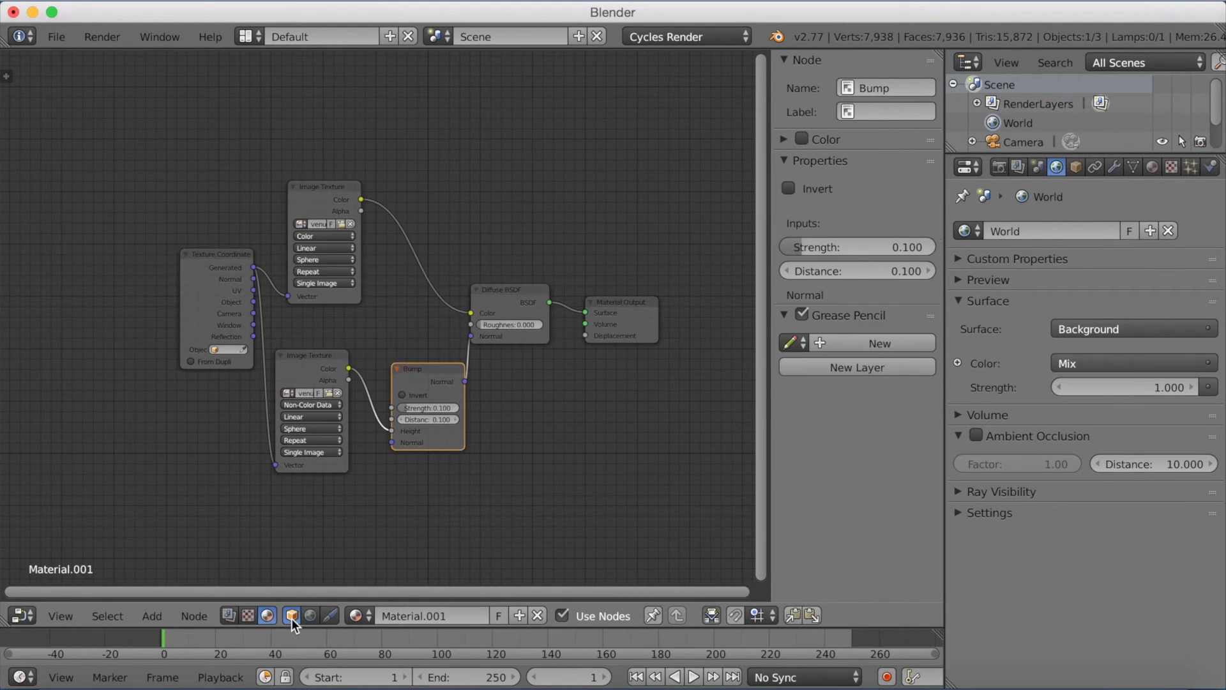
left_click(427, 408)
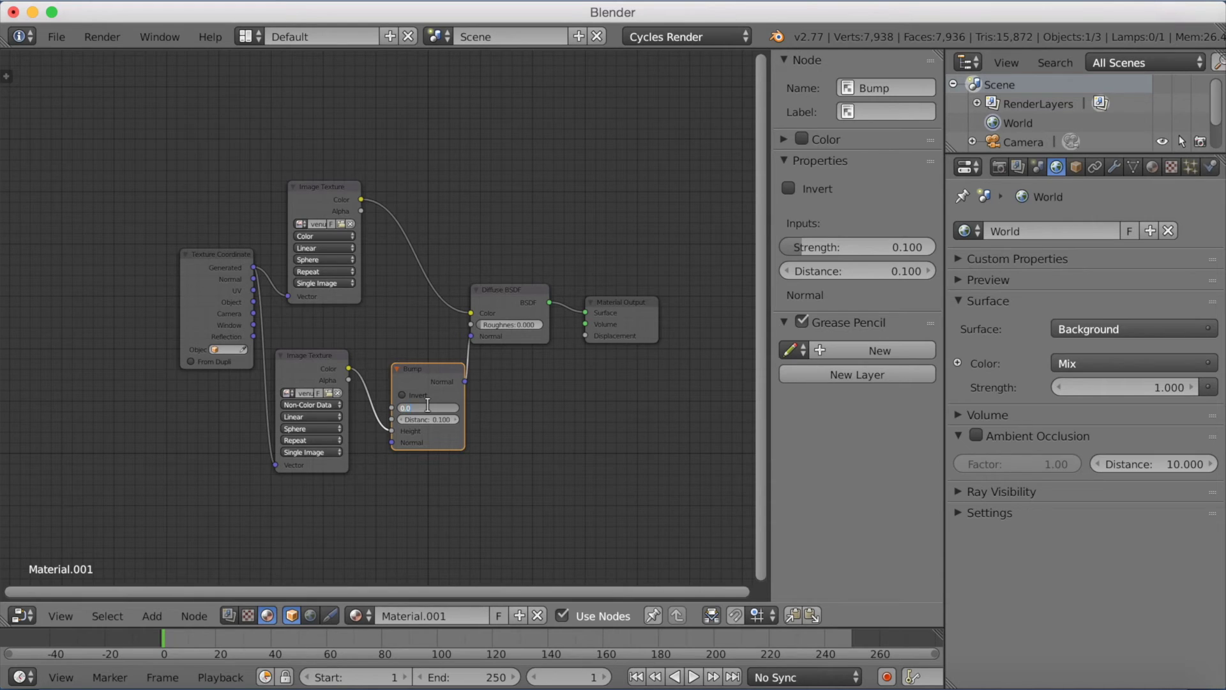
type("0.05")
key("Return")
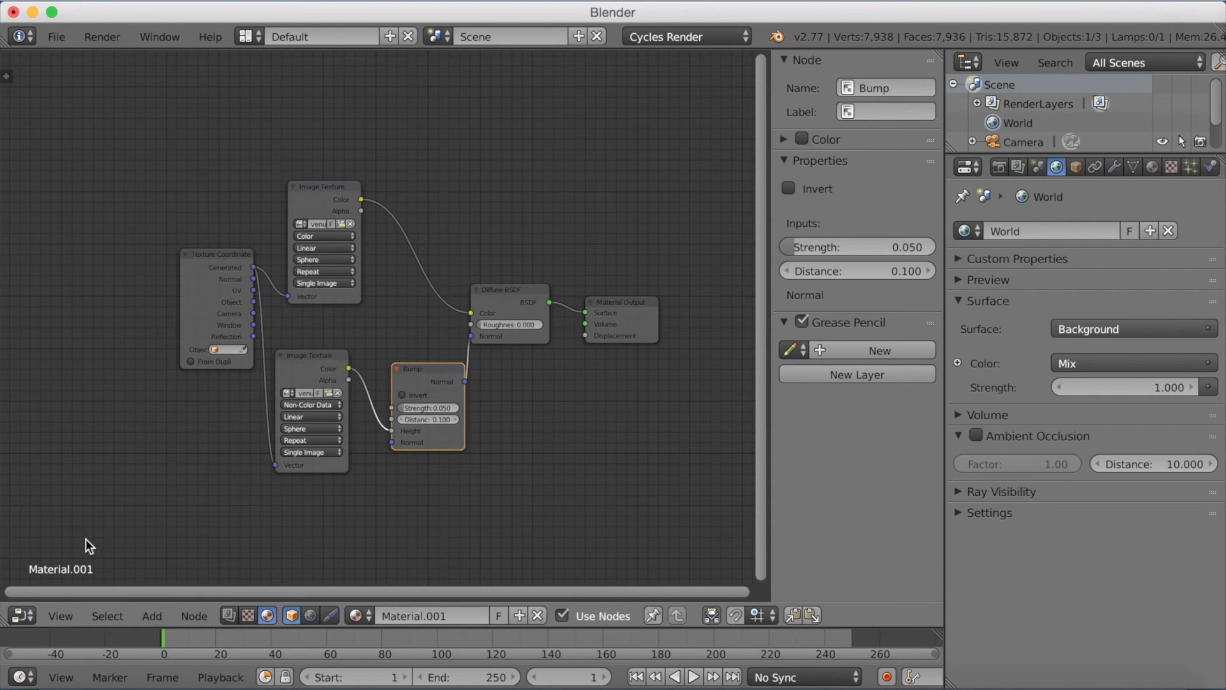
left_click(23, 615)
left_click(40, 594)
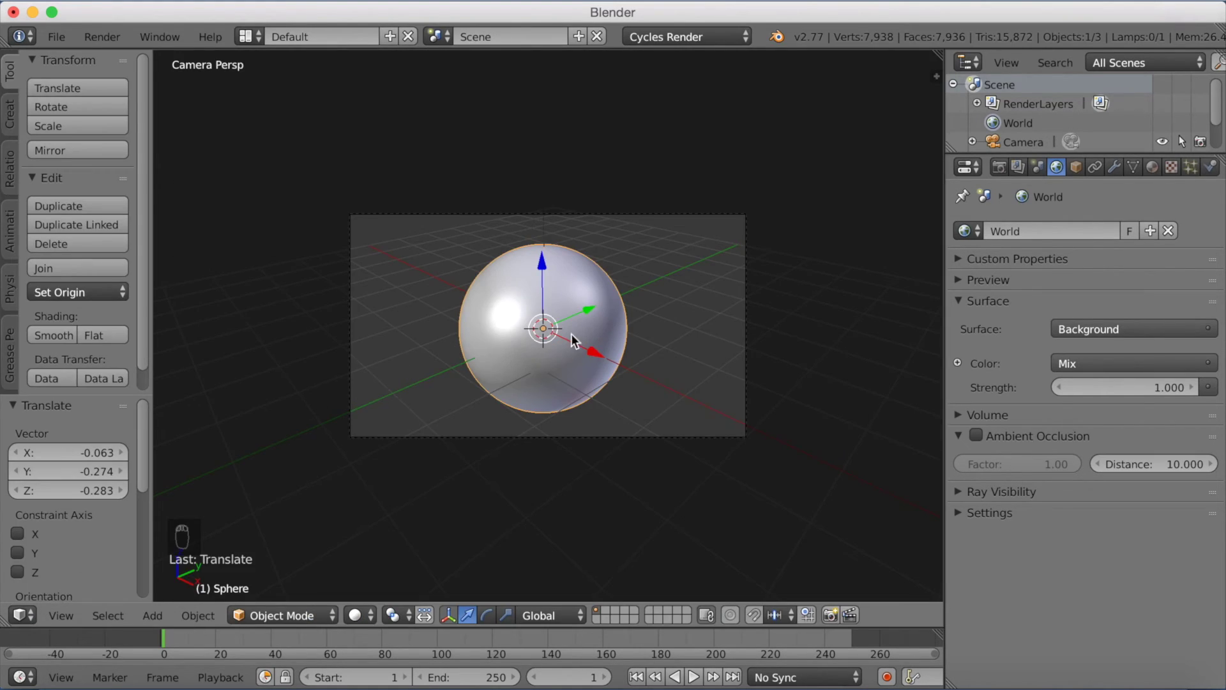
Step: Preview the planet and stars in Rendered shading, go back to Solid, and show the Render properties
left_click(357, 615)
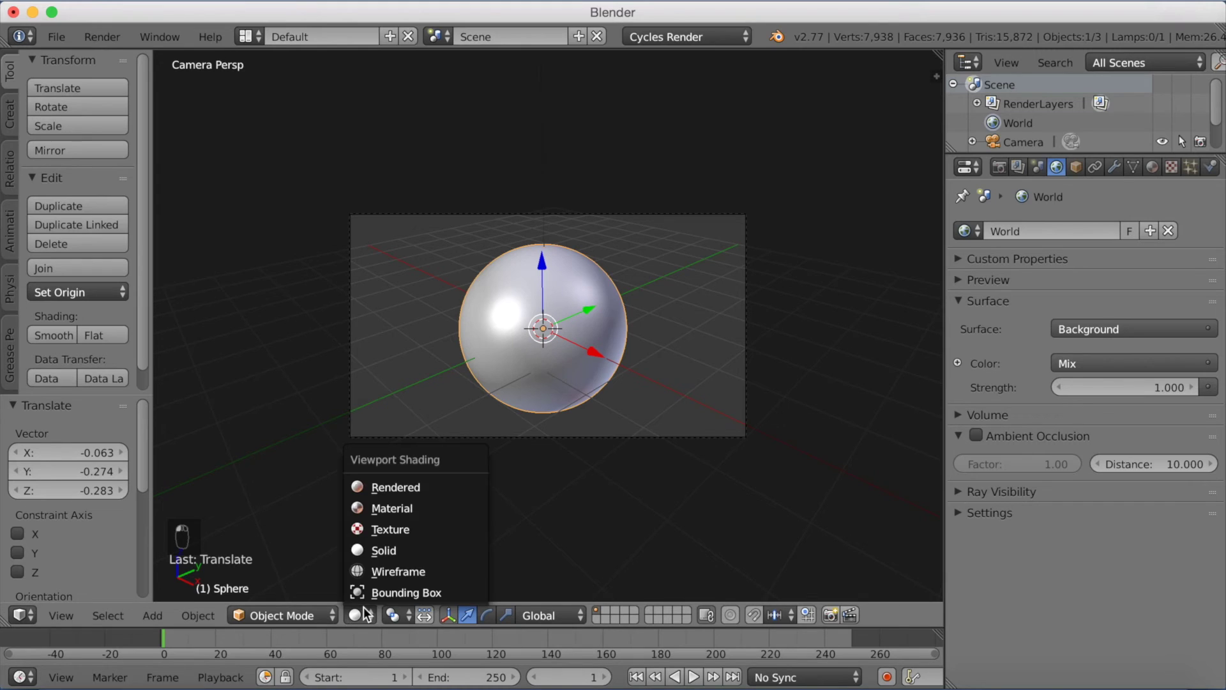
left_click(396, 487)
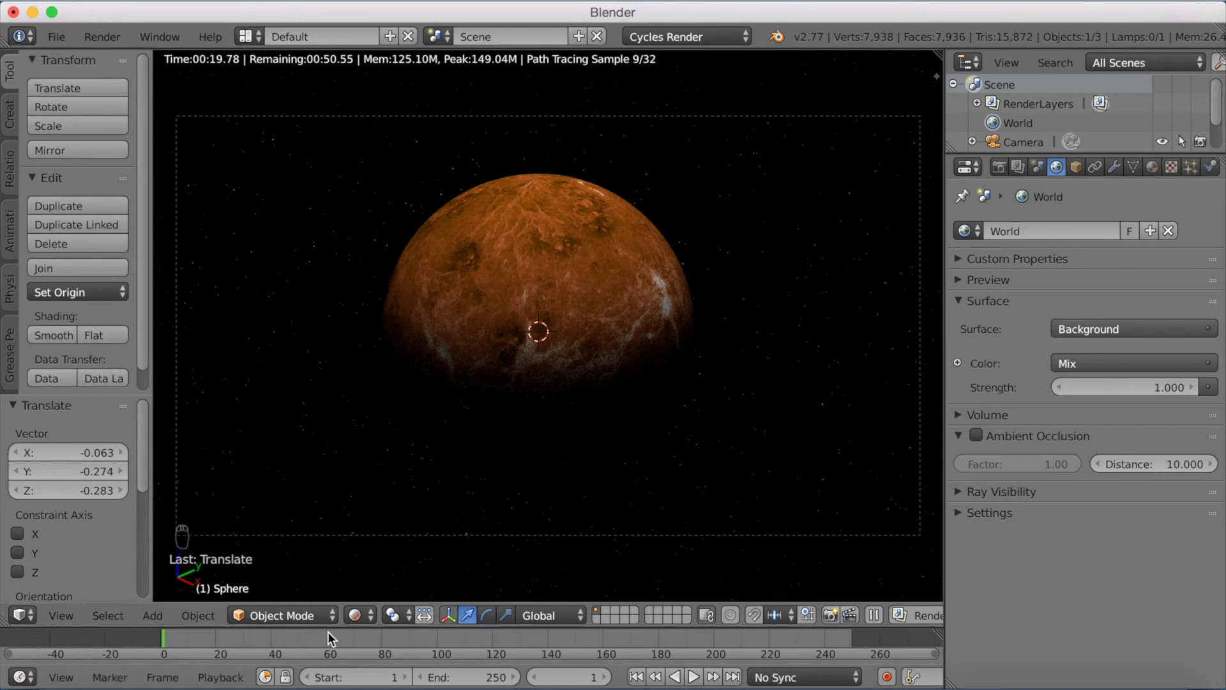
left_click(355, 615)
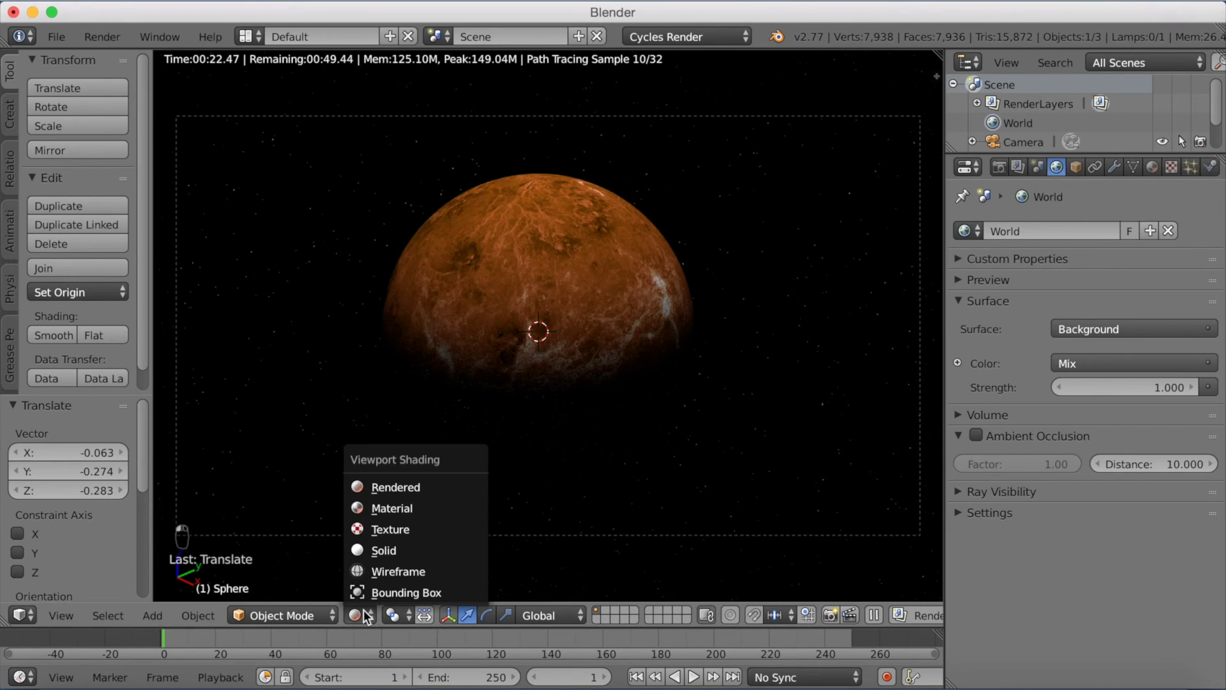
left_click(397, 549)
left_click(998, 167)
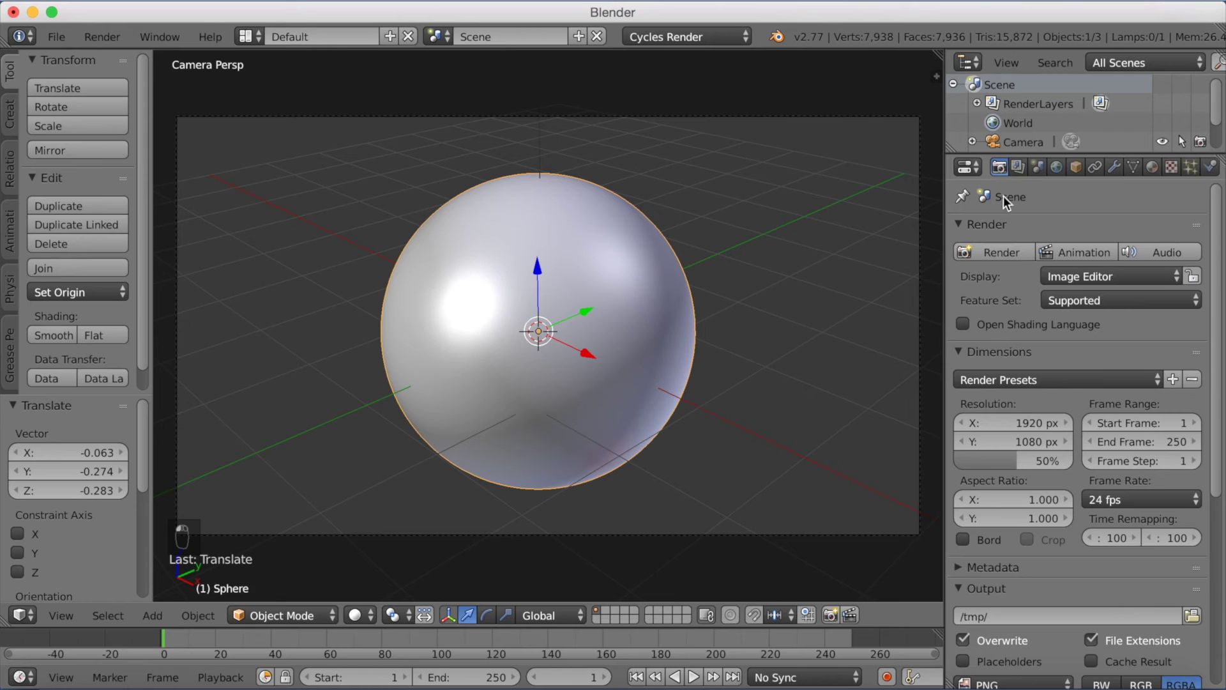
Step: Raise the render resolution scale from 50% to 100%
left_click_drag(1015, 461, 1073, 459)
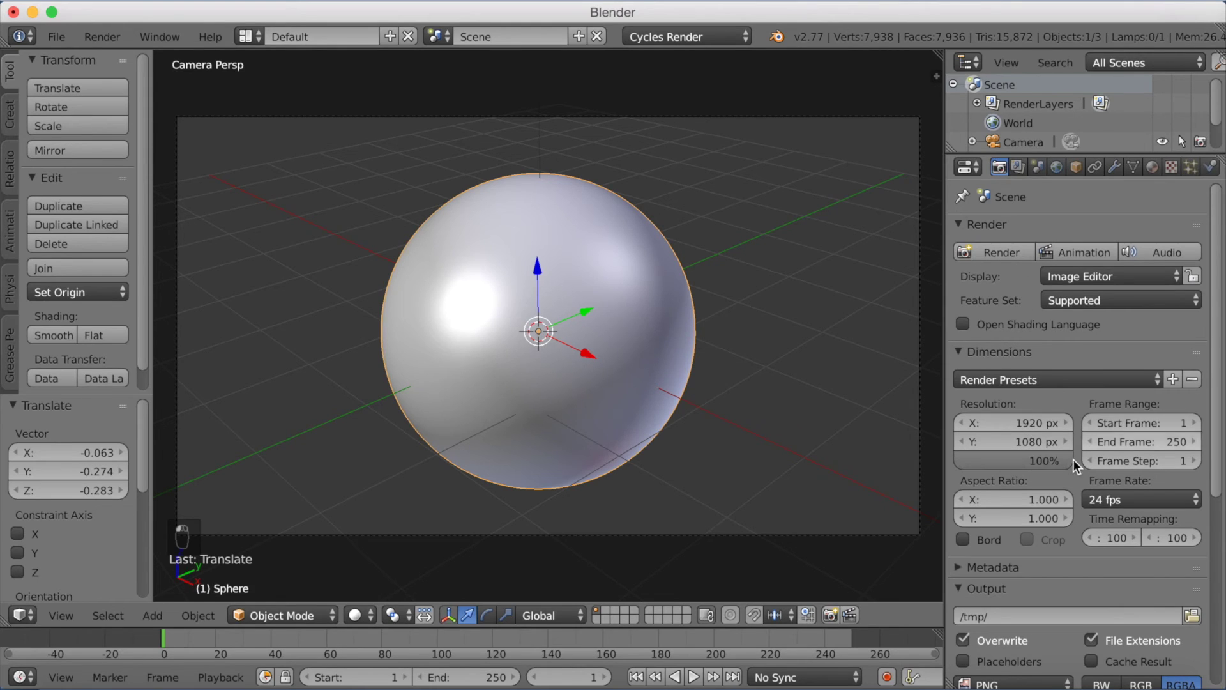
scroll(1037, 519, "down", 5)
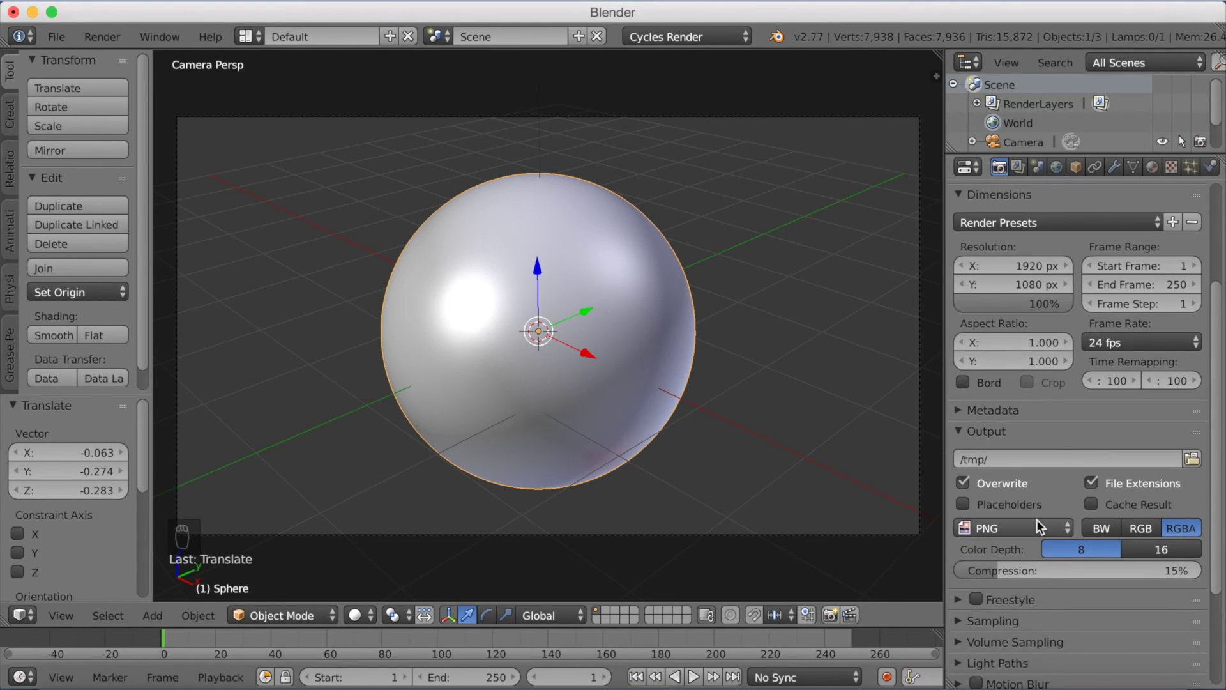
scroll(1036, 519, "down", 4)
Step: Set the Cycles render samples to 300 and start the final render
left_click(1017, 516)
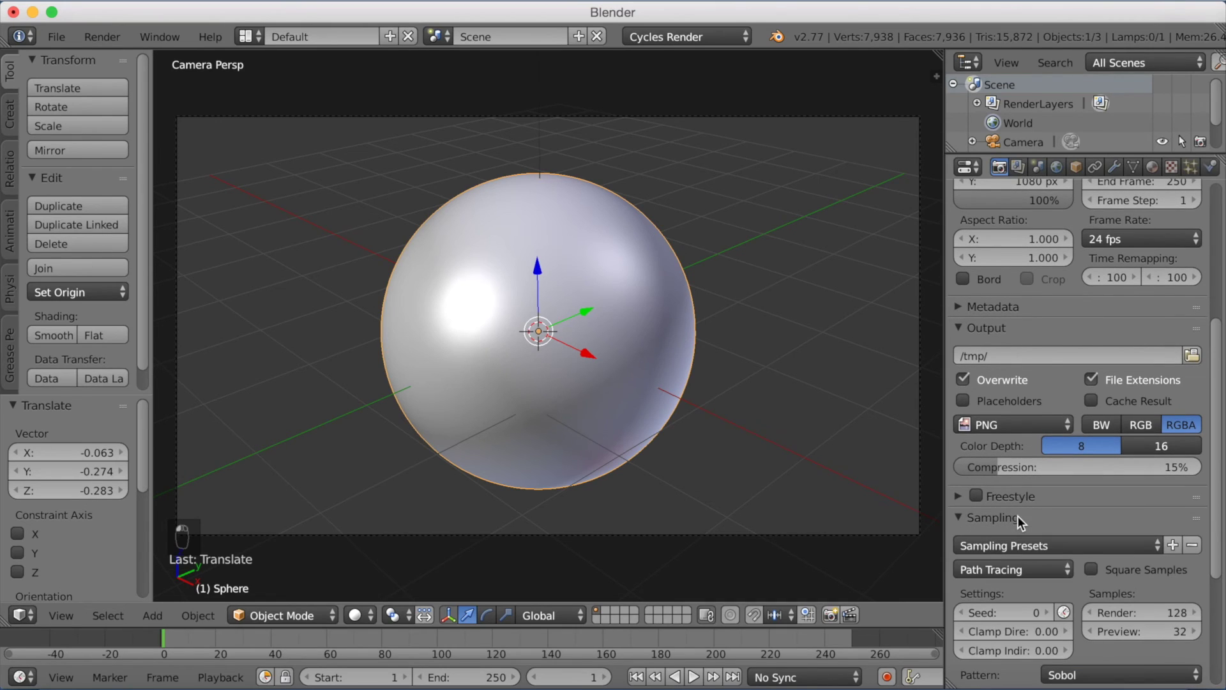
left_click(1128, 607)
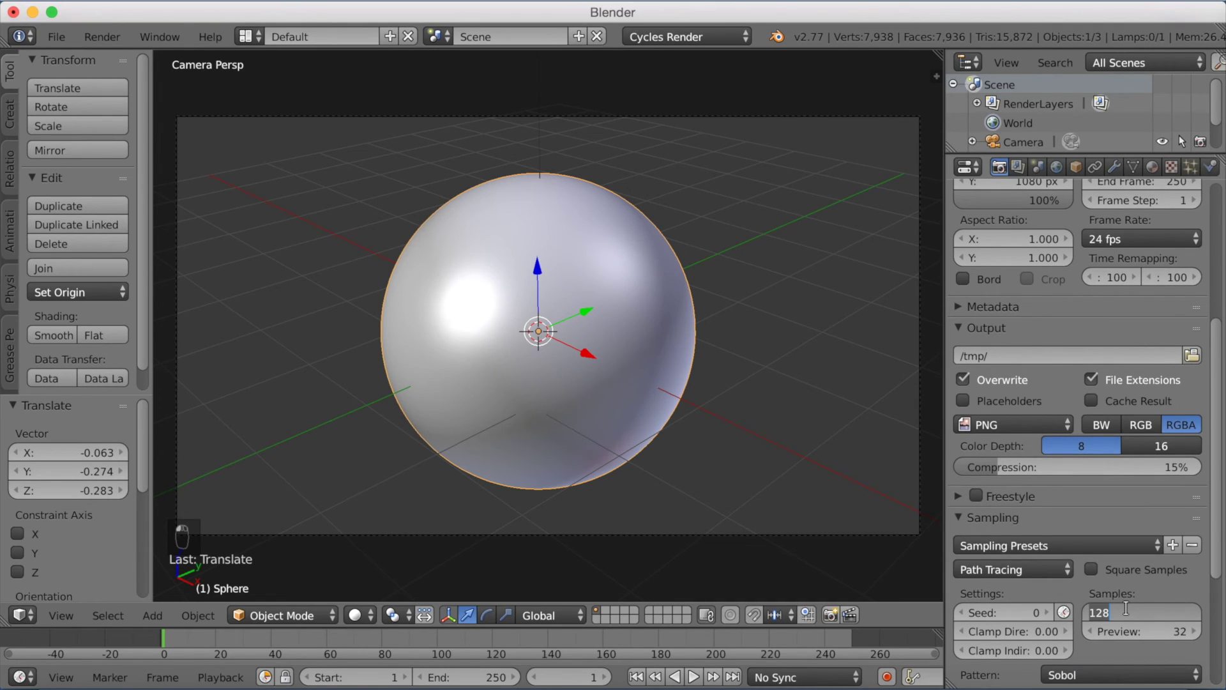
type("300")
key("Return")
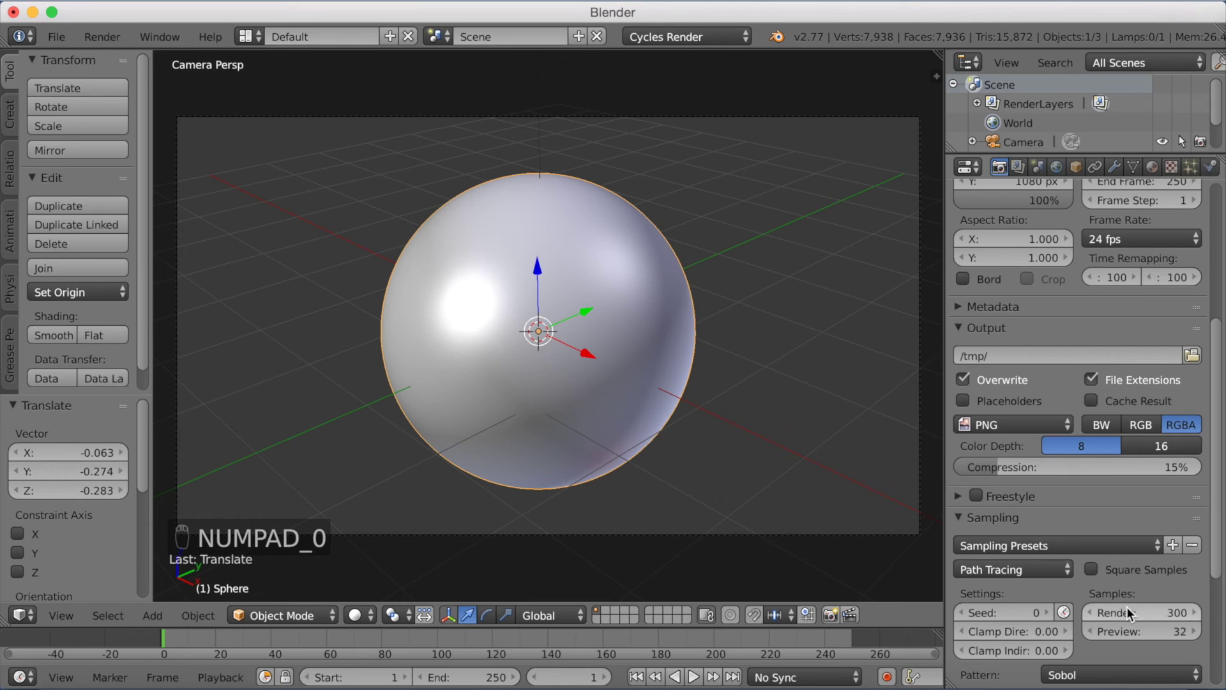
scroll(1127, 607, "down", 8)
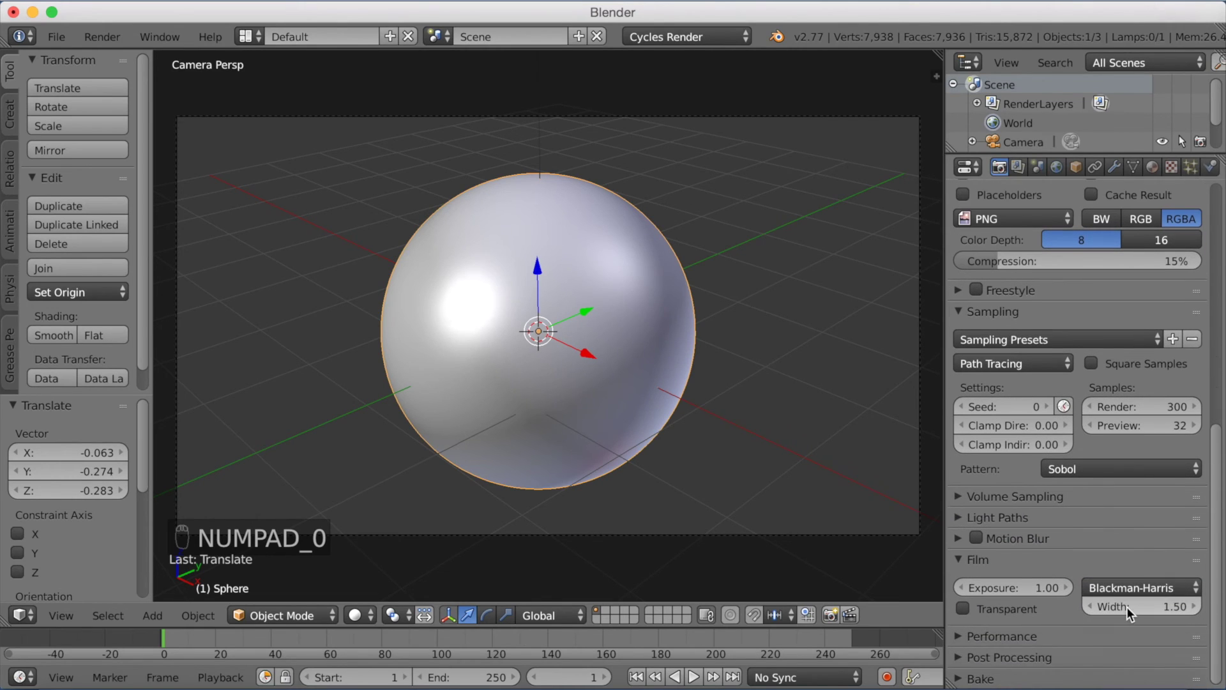
scroll(1127, 607, "up", 9)
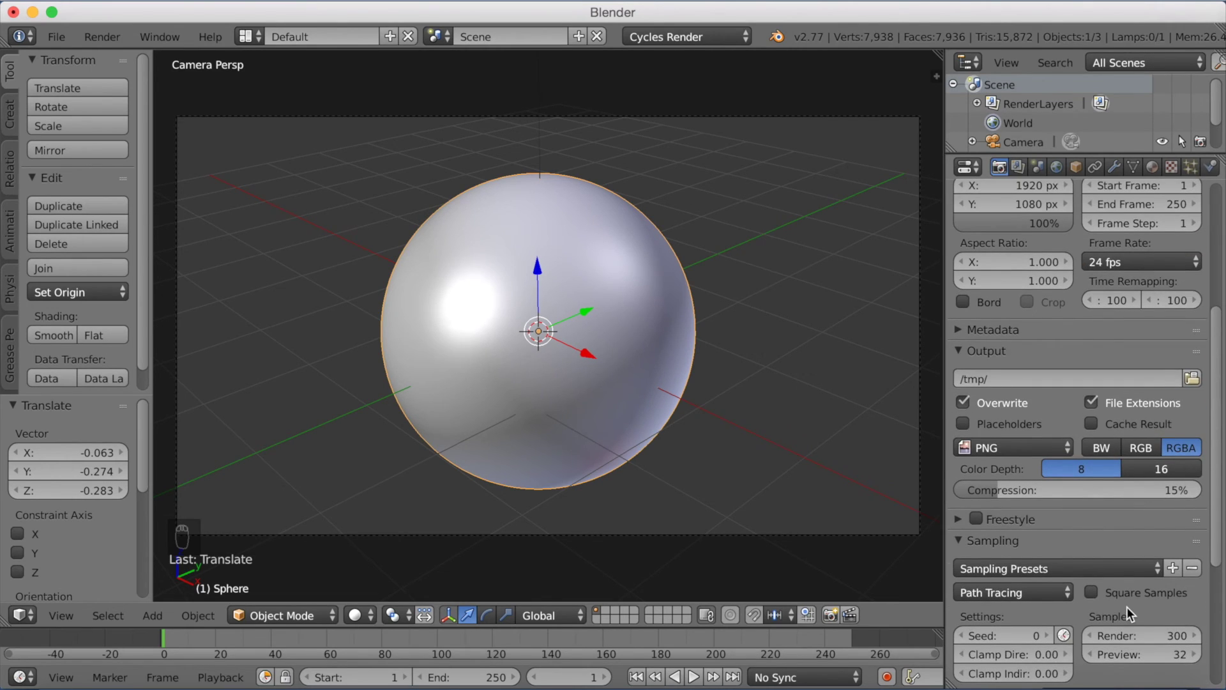
scroll(1127, 606, "up", 9)
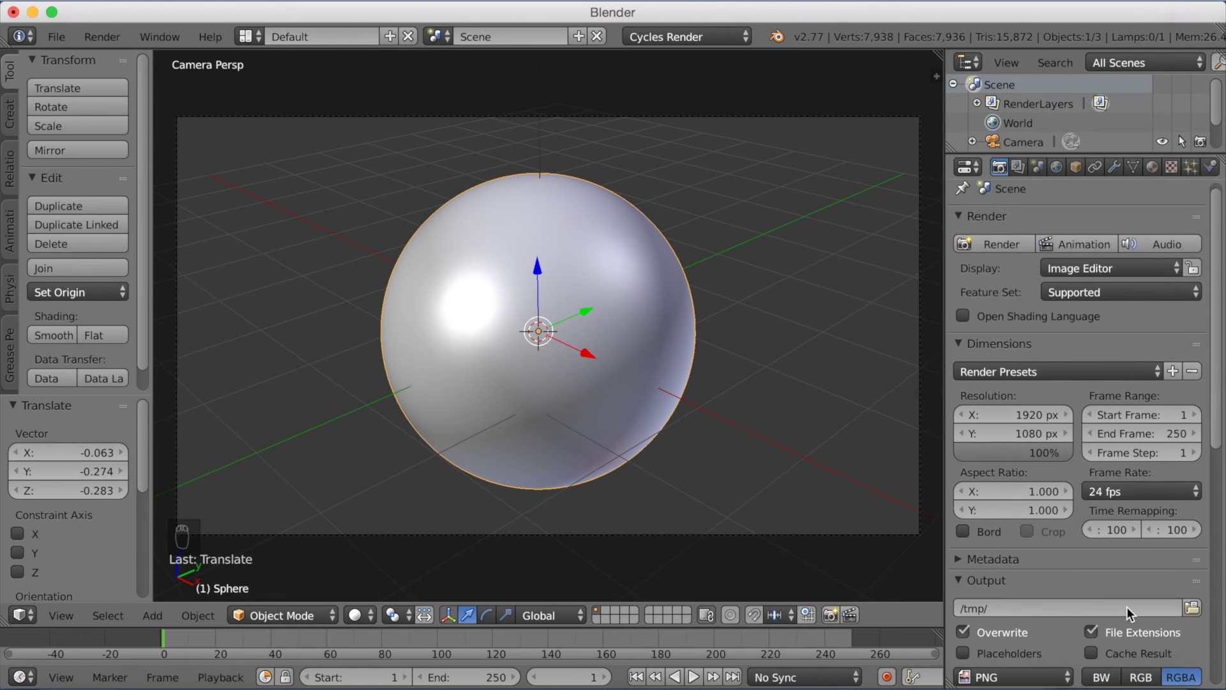
left_click(986, 249)
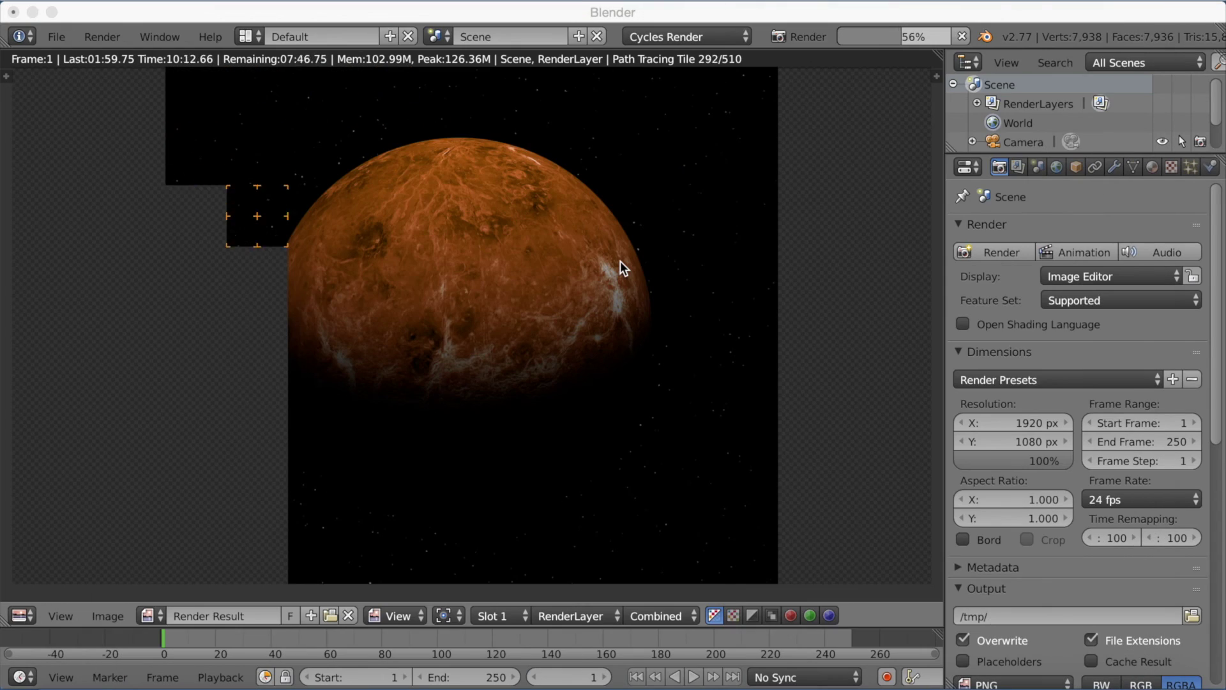
Step: Once the Cycles render finishes, open the Image menu for the render result
left_click(113, 619)
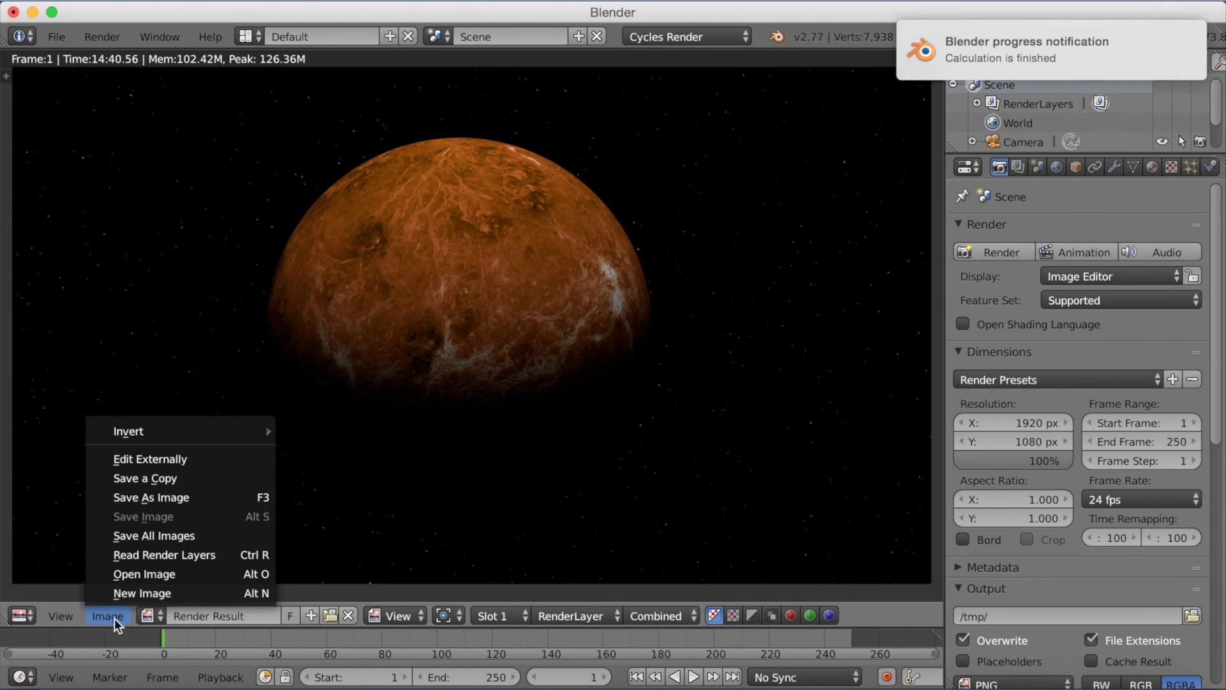
Step: Save the rendered image to the Desktop as a PNG named 'finished'
left_click(140, 496)
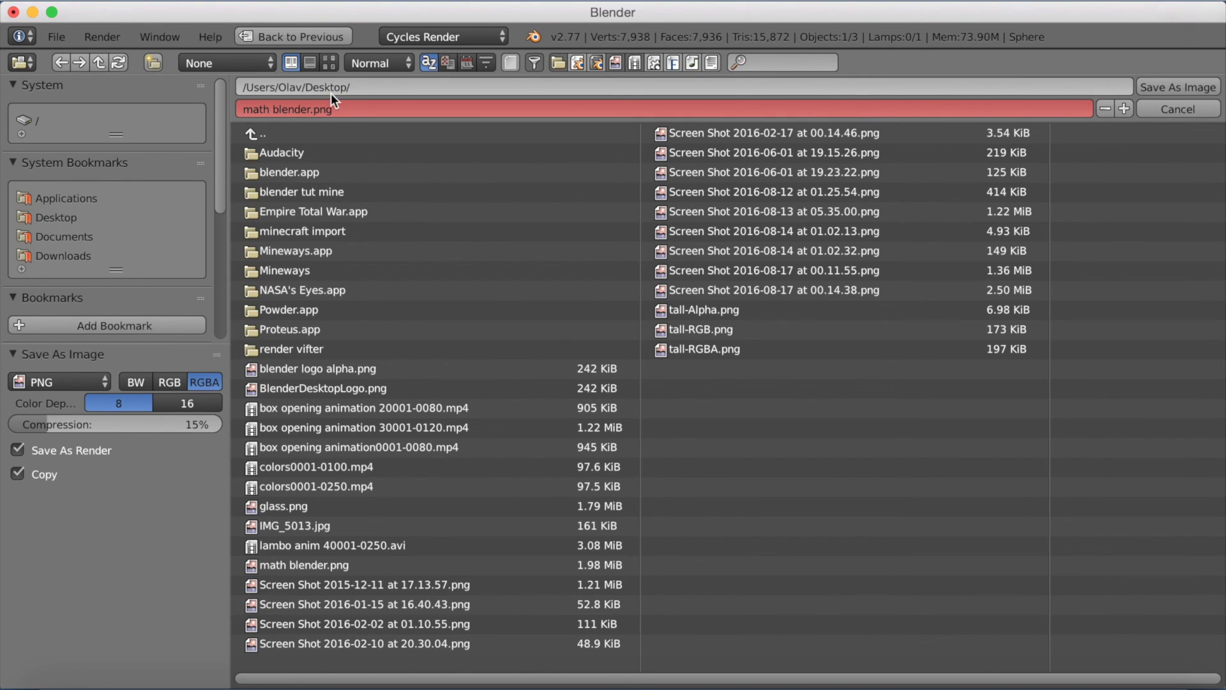
left_click(349, 107)
key("BackSpace")
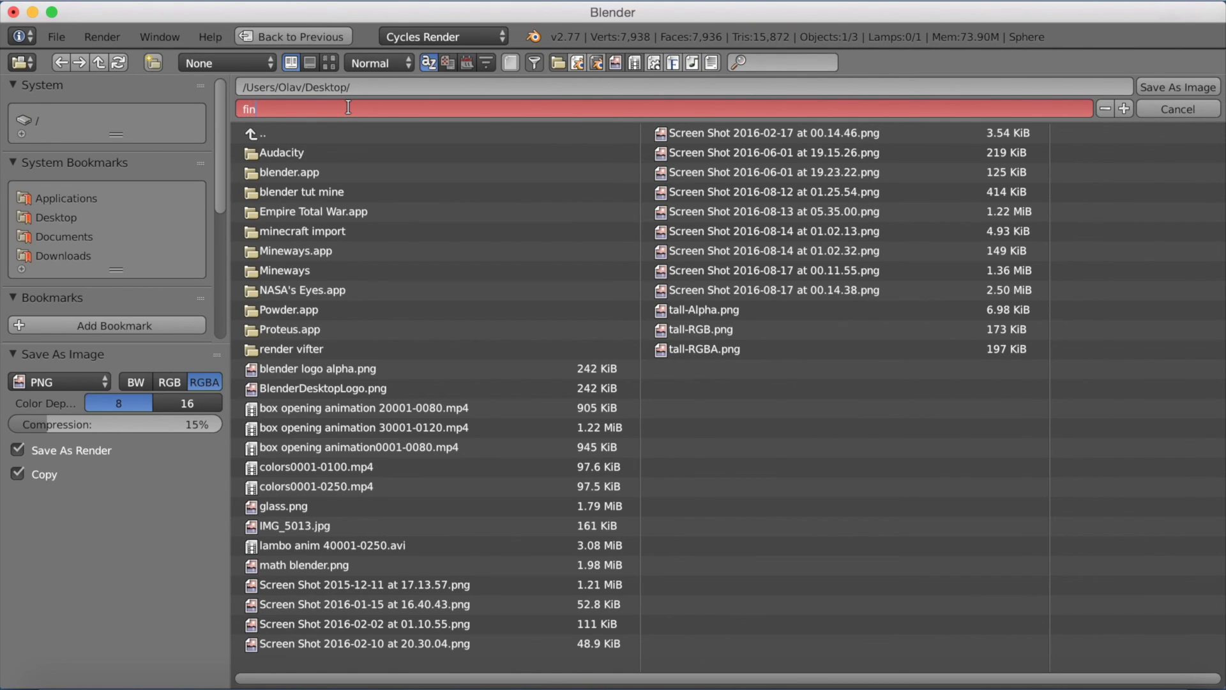
type("finished")
key("Return")
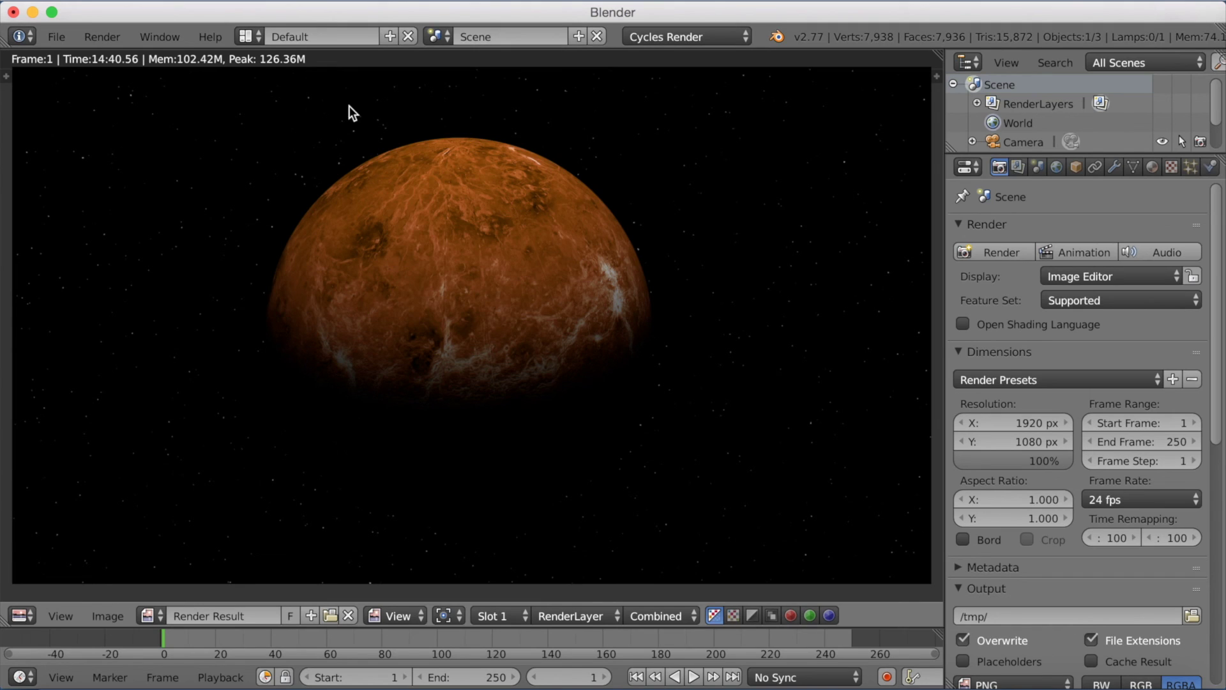